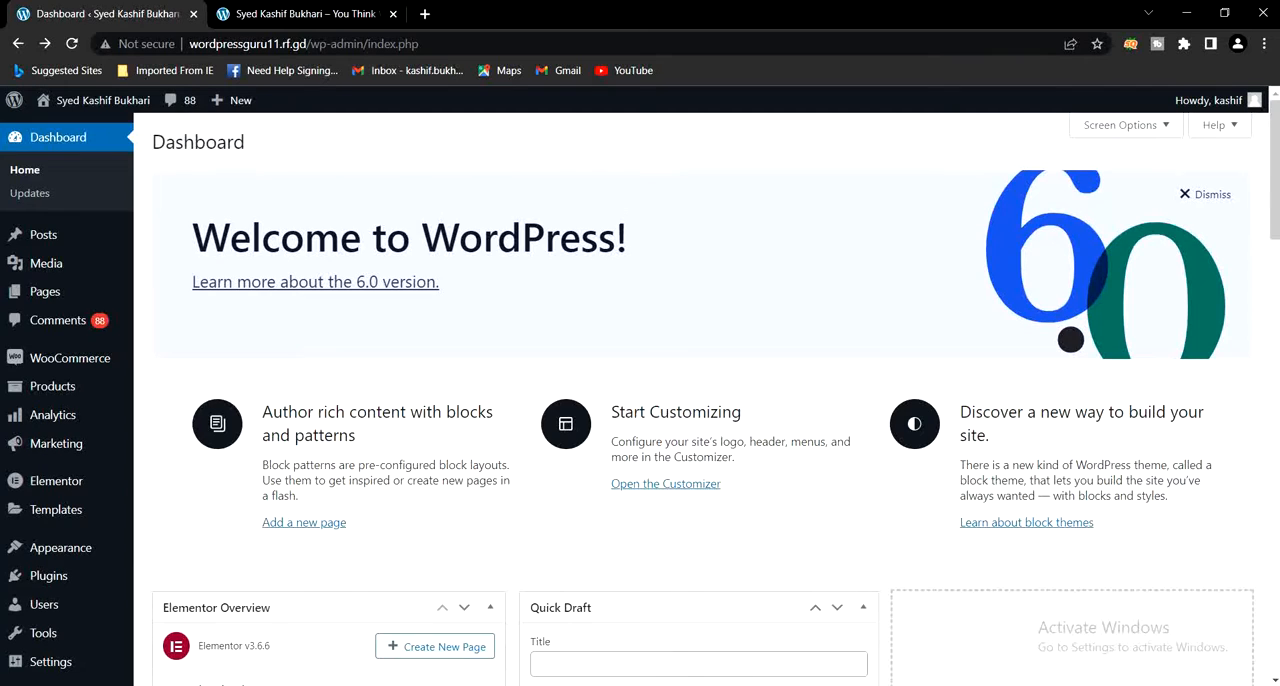
# - Look over the live home page from header to footer and return to the WordPress dashboard
pyautogui.click(345, 13)
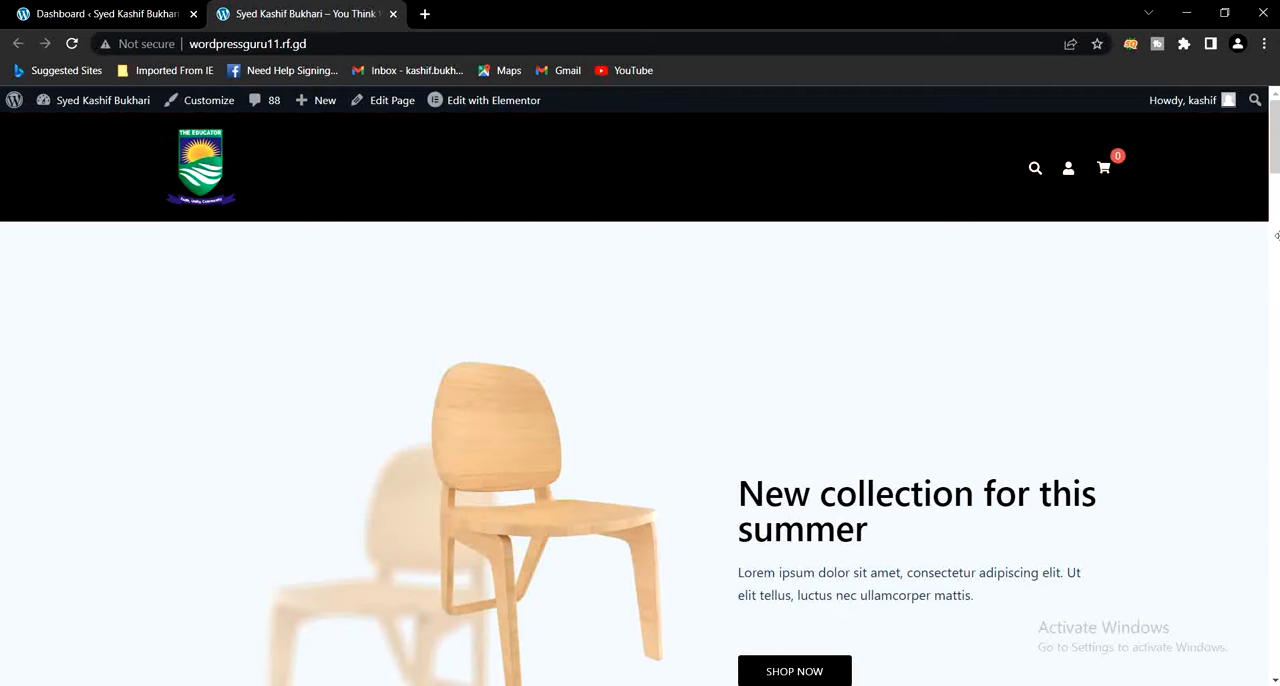
pyautogui.moveTo(1274, 150); pyautogui.dragTo(1274, 684)
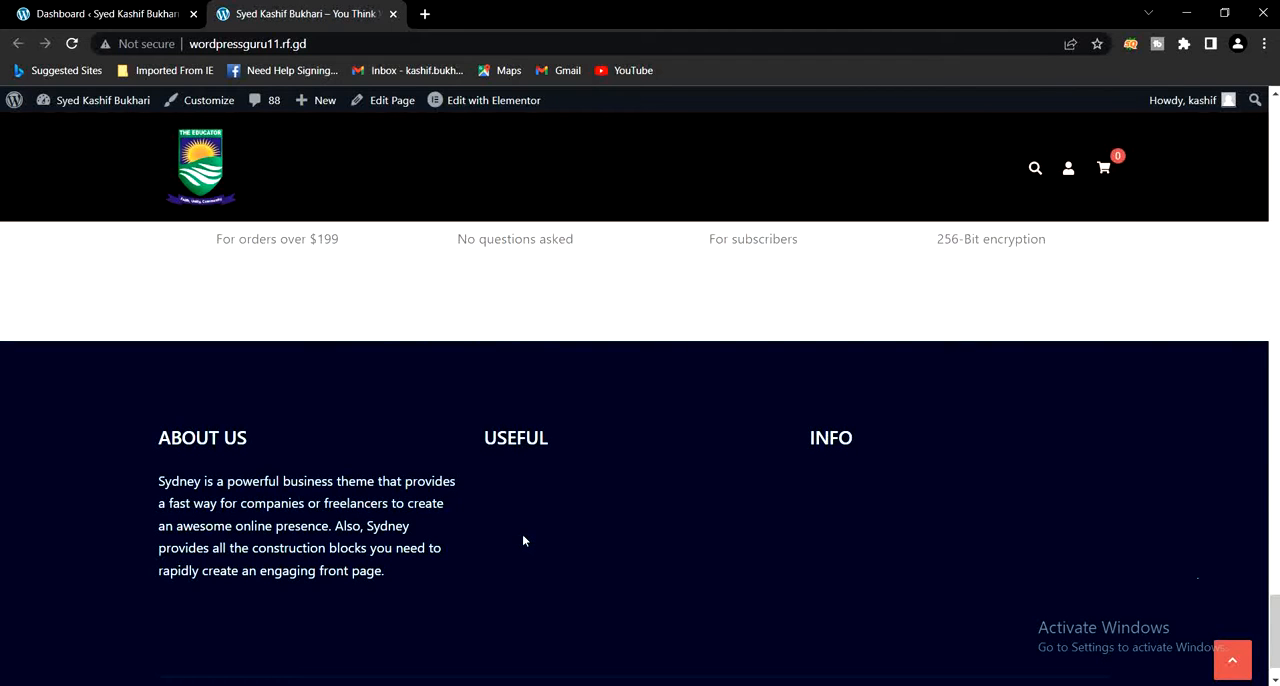
pyautogui.moveTo(1276, 647); pyautogui.dragTo(1276, 140)
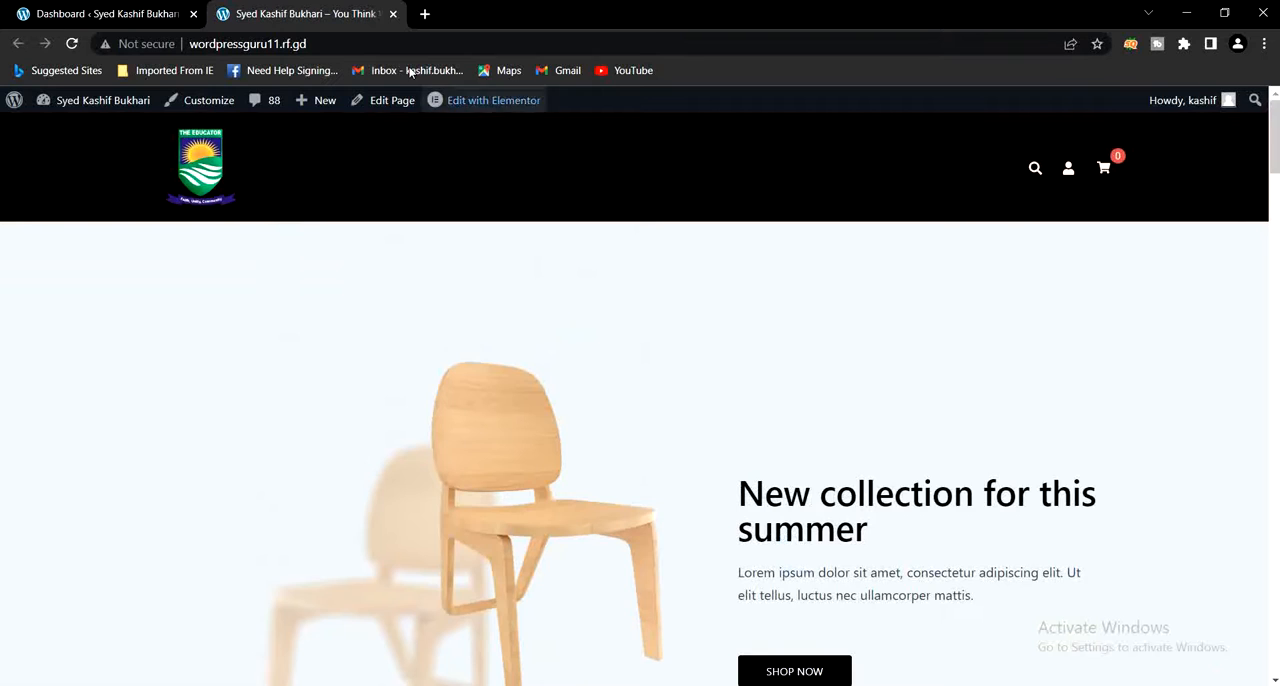
pyautogui.click(108, 13)
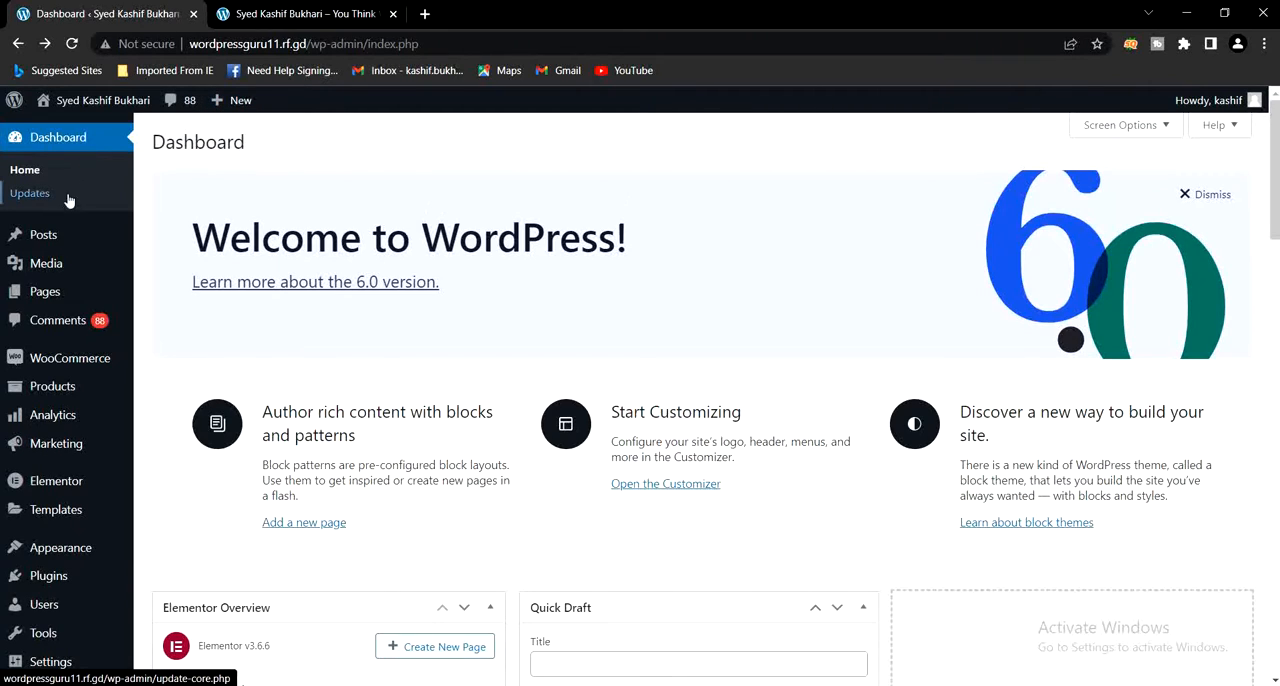
# - Open the Main Header settings of the Sydney theme in the Customizer
pyautogui.moveTo(52, 265)
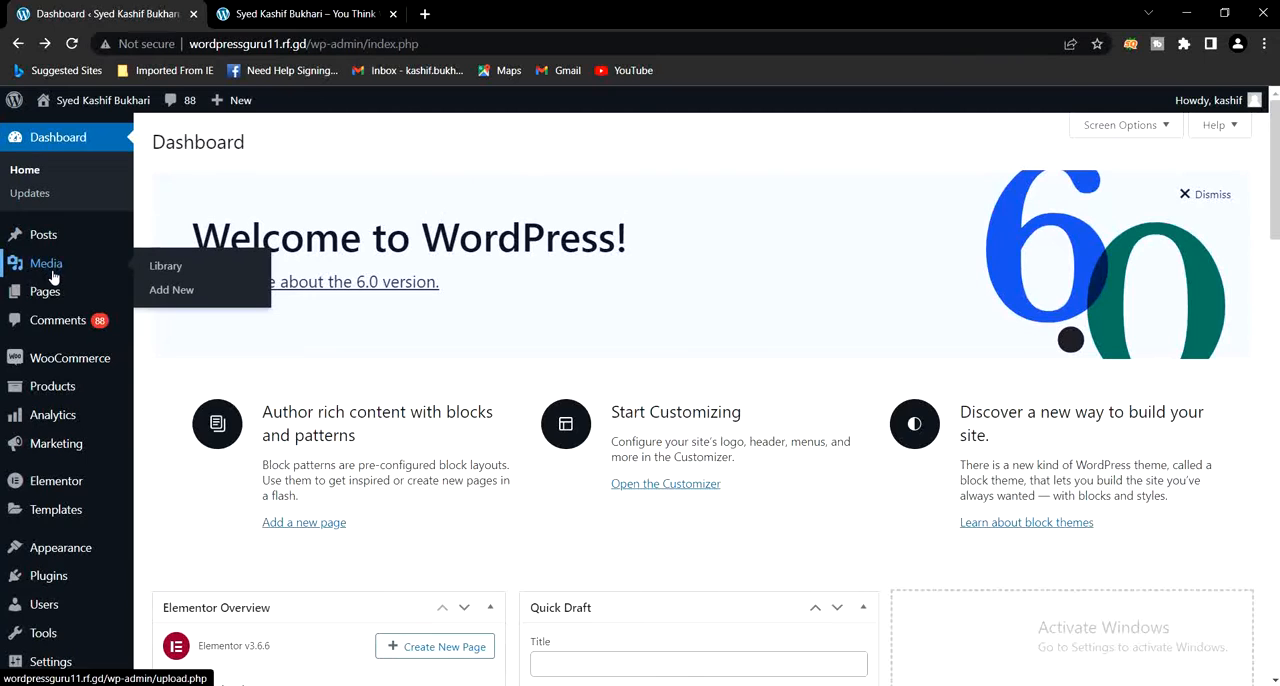
pyautogui.scroll(-1, 60, 330)
pyautogui.scroll(-2, 60, 337)
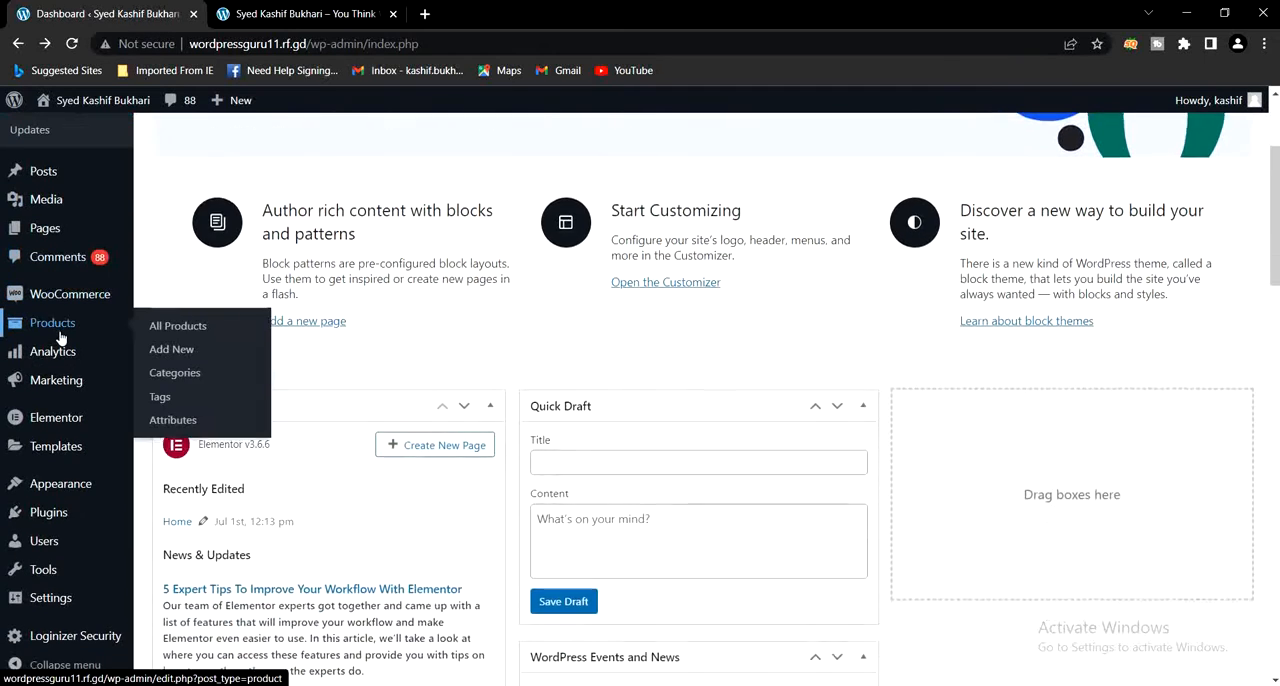
pyautogui.moveTo(50, 489)
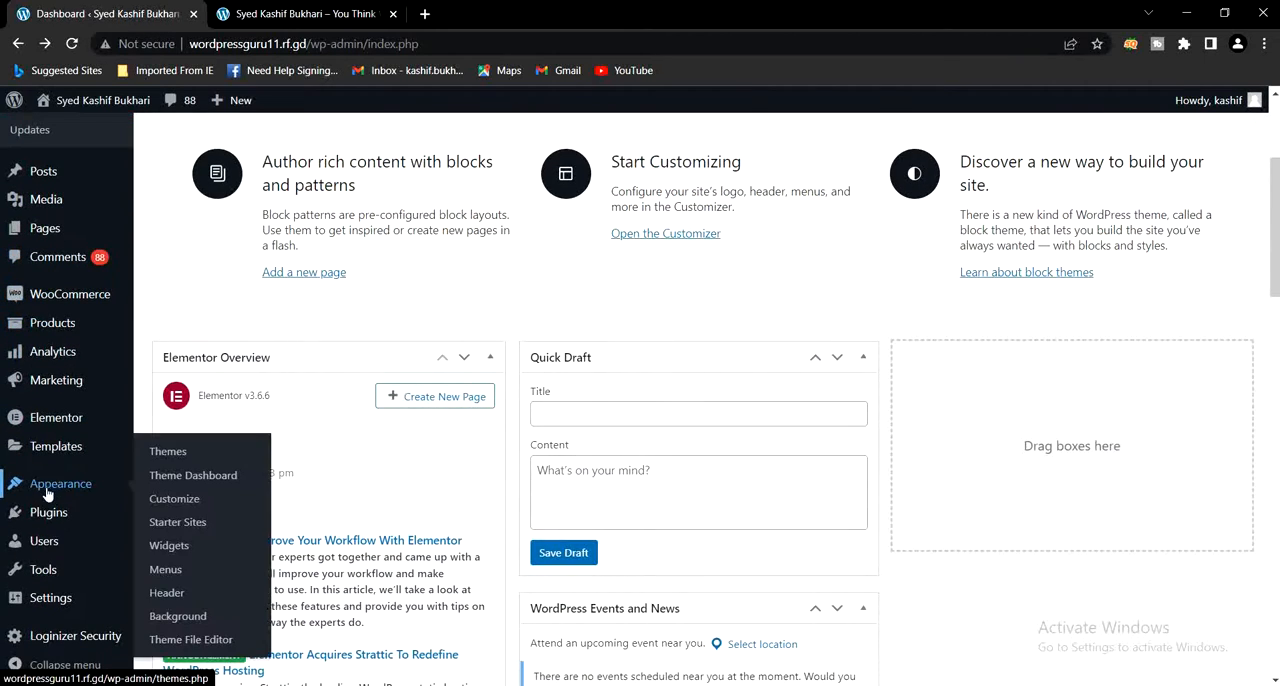
pyautogui.click(175, 499)
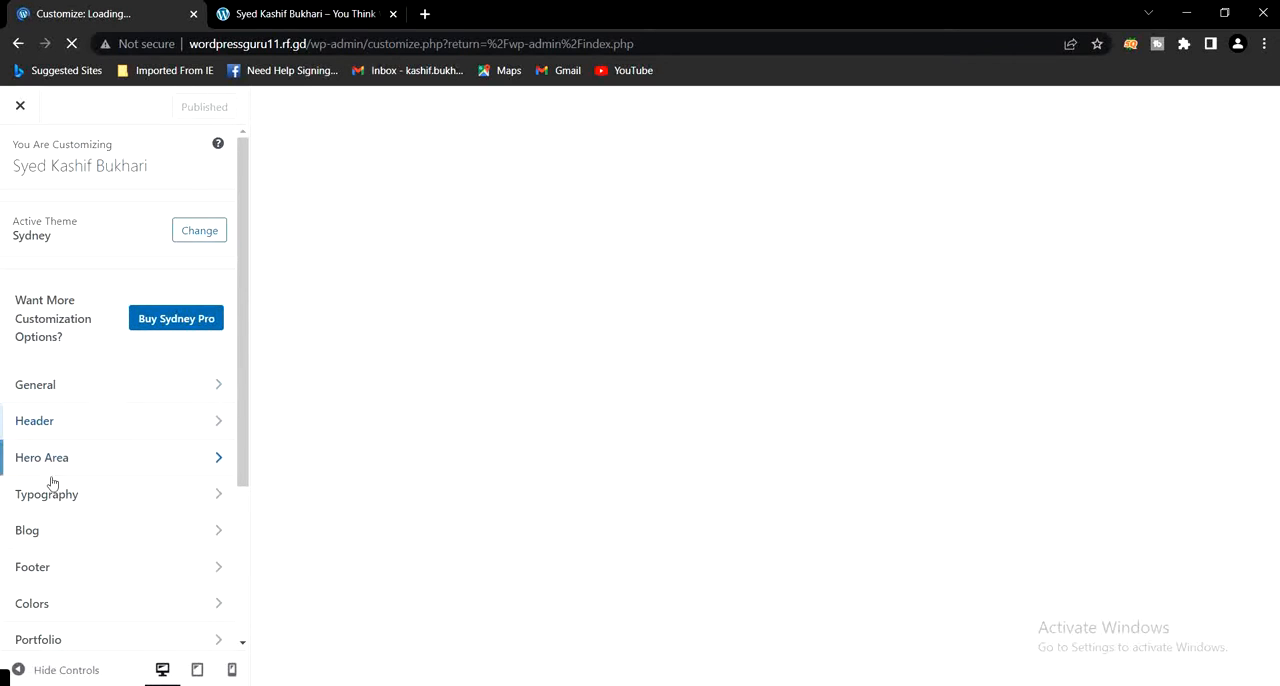
pyautogui.click(126, 425)
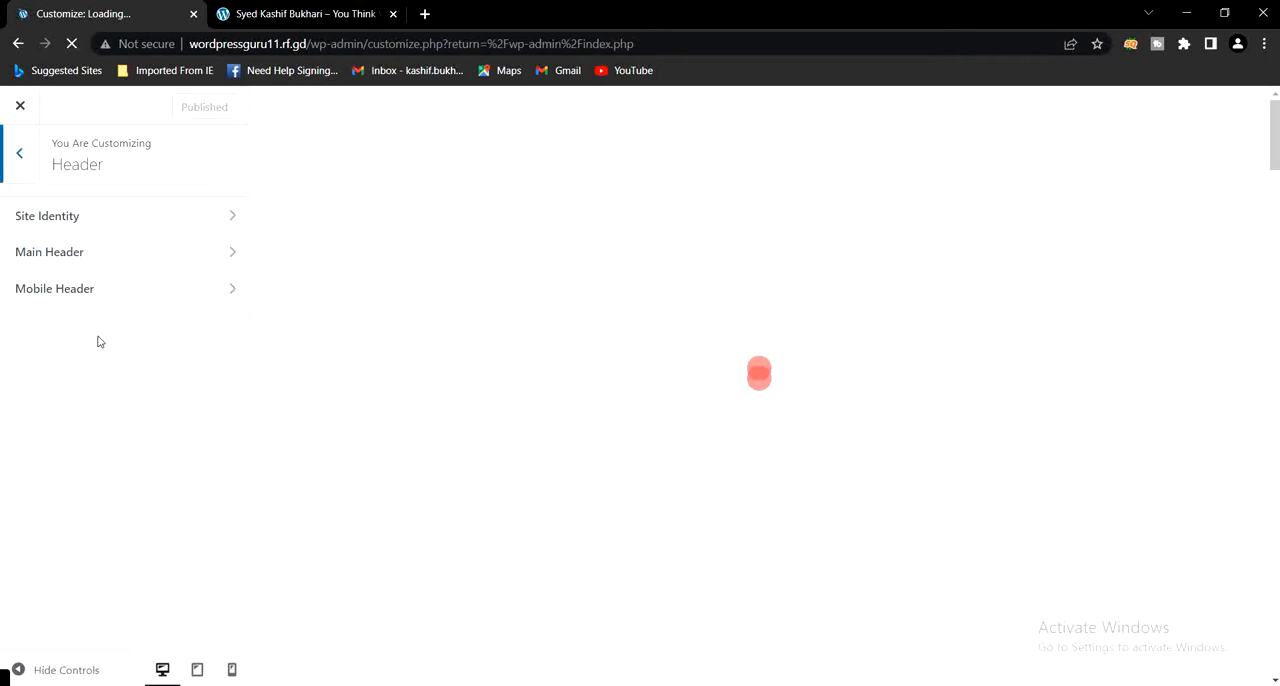
pyautogui.click(48, 255)
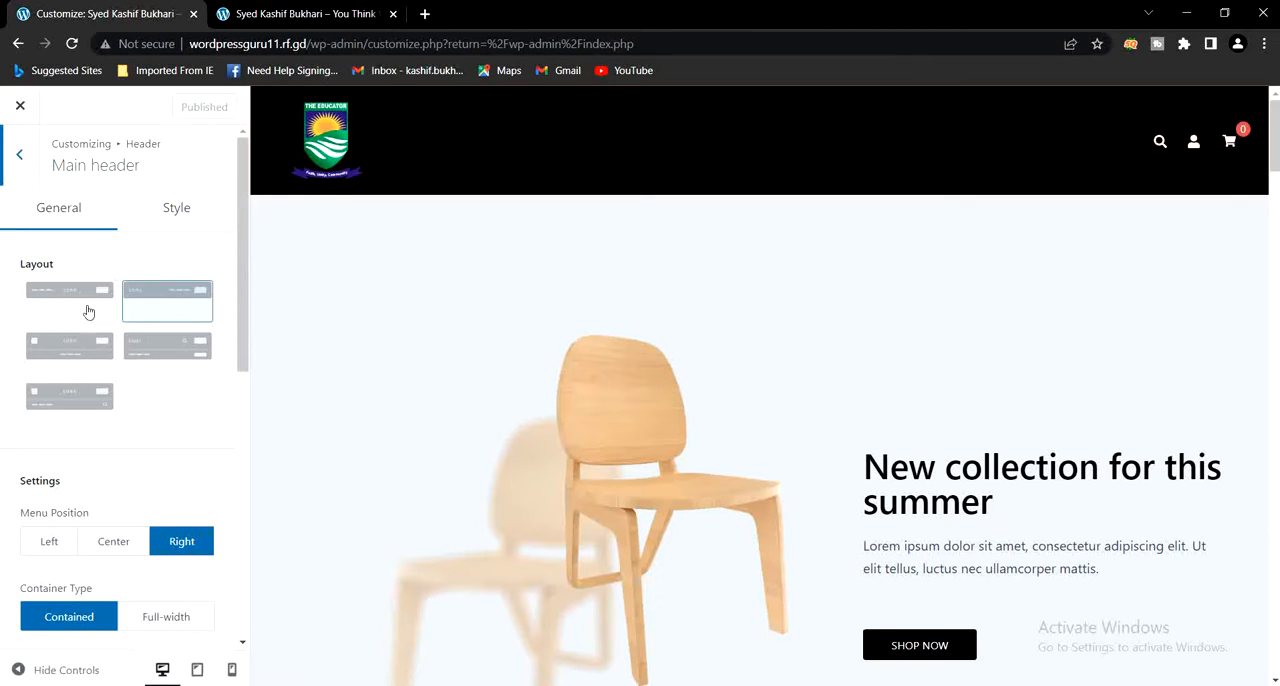
# - Change the main header's background color to teal (#2ca5a5) and publish the change
pyautogui.click(175, 217)
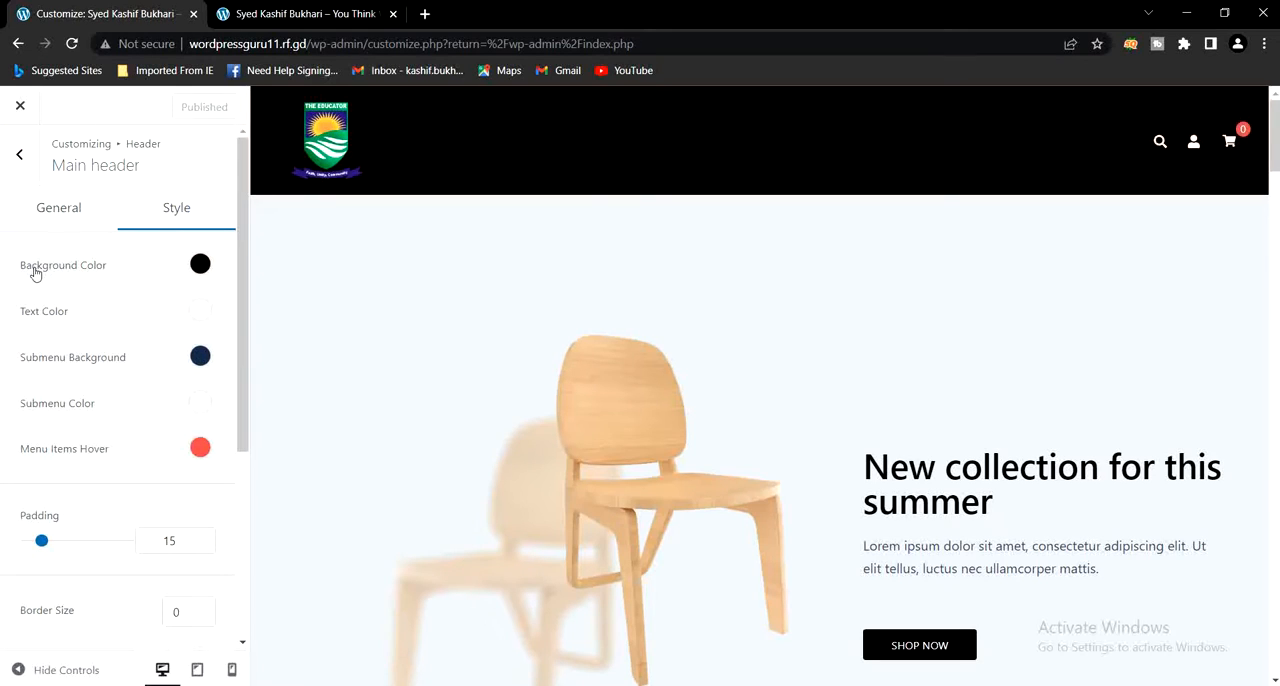
pyautogui.click(200, 266)
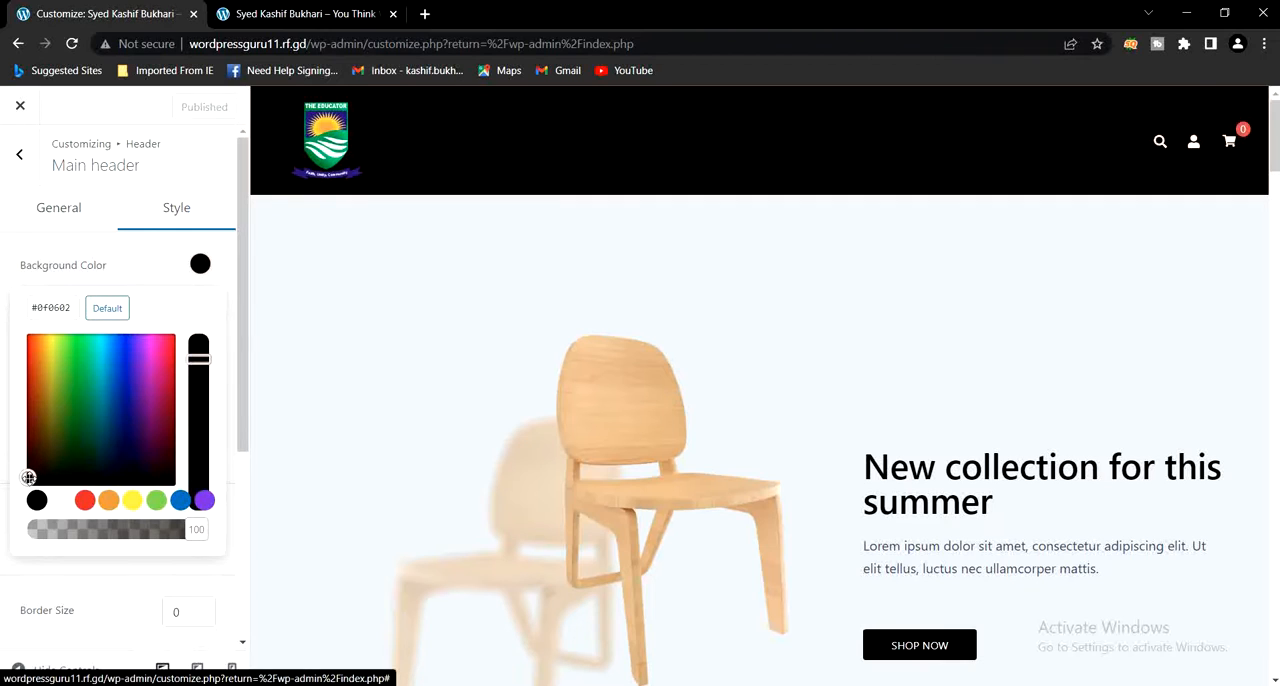
pyautogui.moveTo(29, 478); pyautogui.dragTo(98, 387)
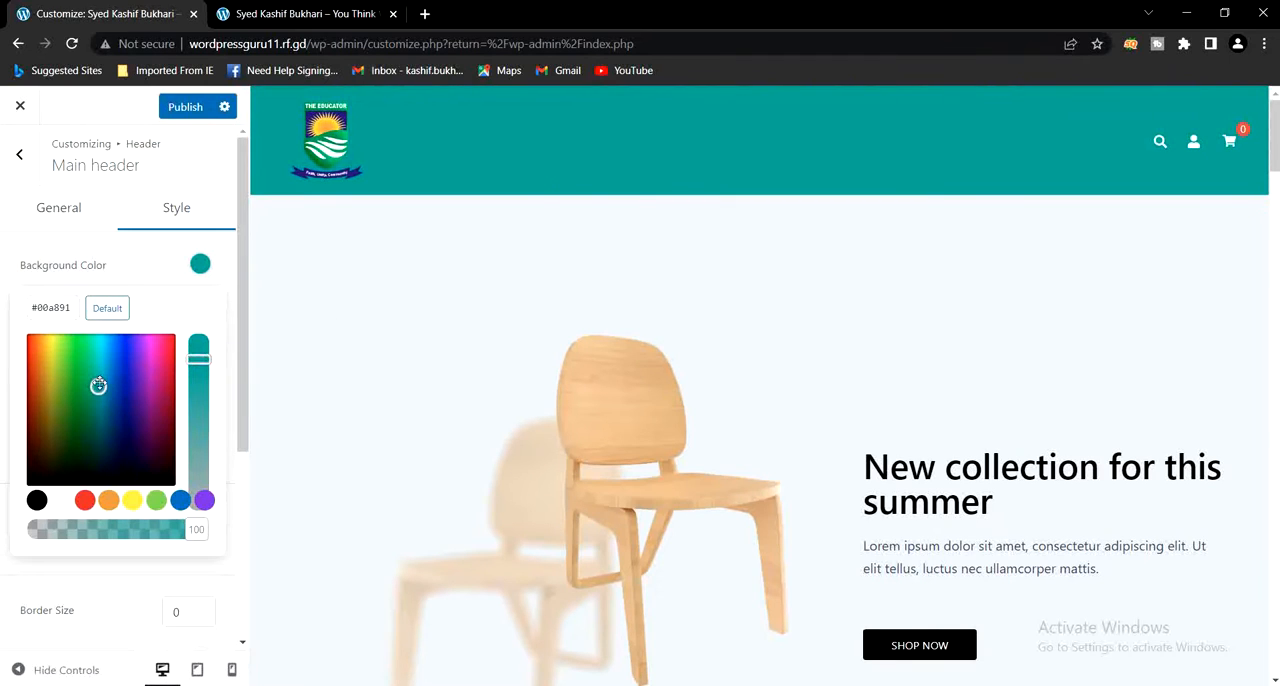
pyautogui.moveTo(98, 385); pyautogui.dragTo(103, 387)
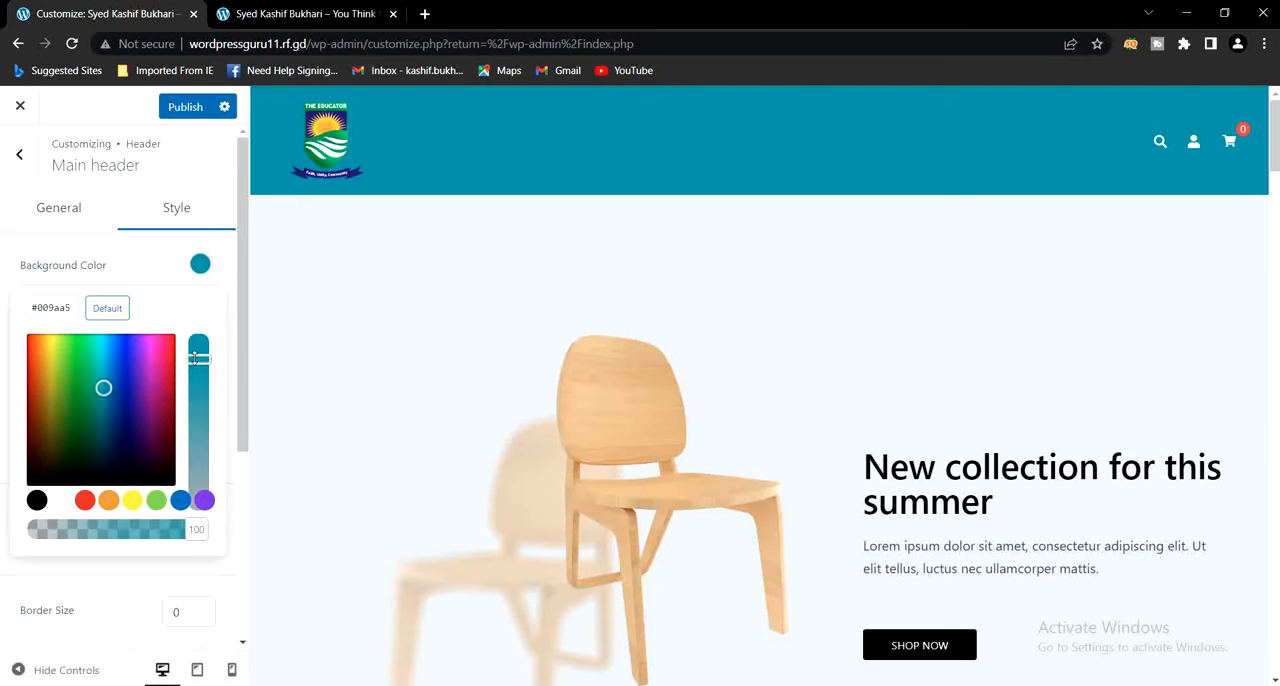
pyautogui.moveTo(197, 358); pyautogui.dragTo(201, 385)
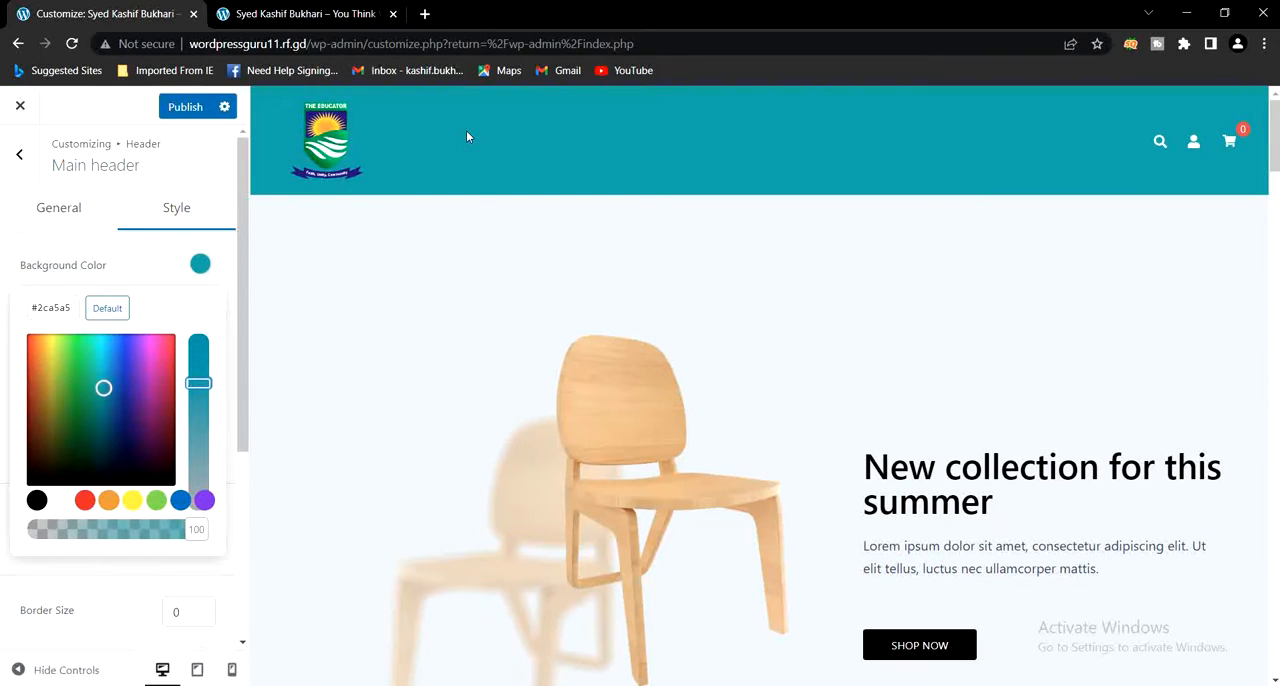
pyautogui.click(184, 109)
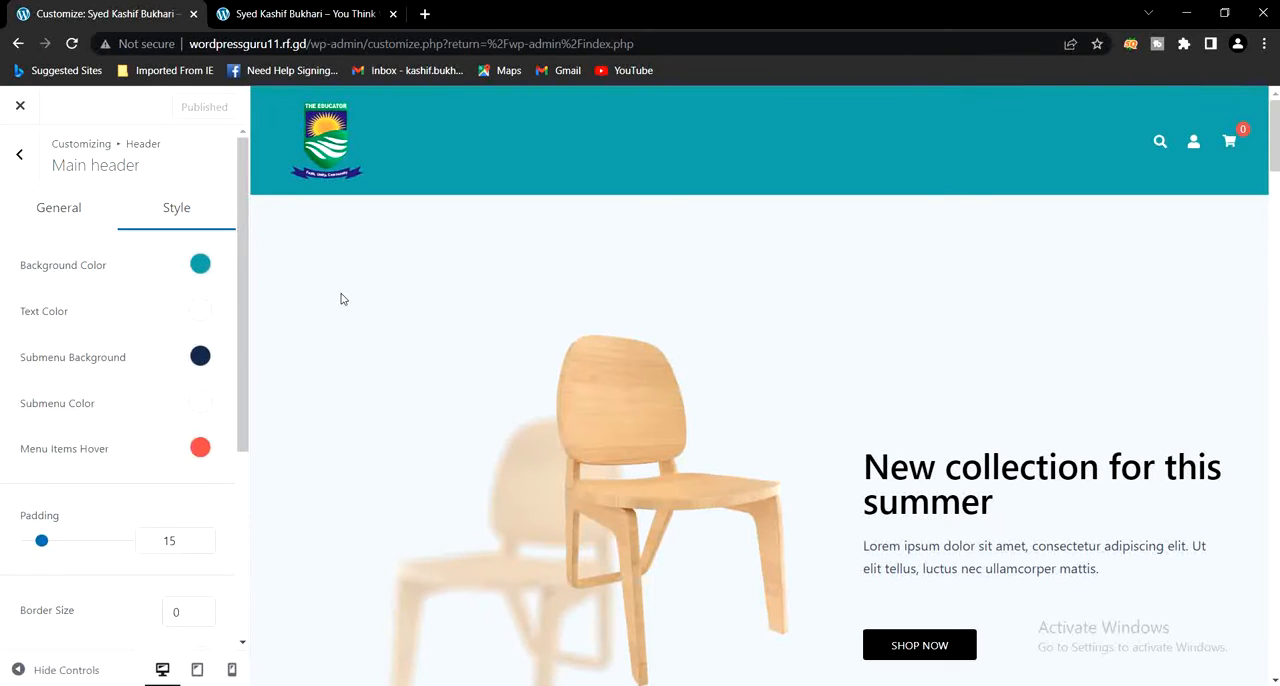
# - Leave the header settings and close the Customizer
pyautogui.click(18, 155)
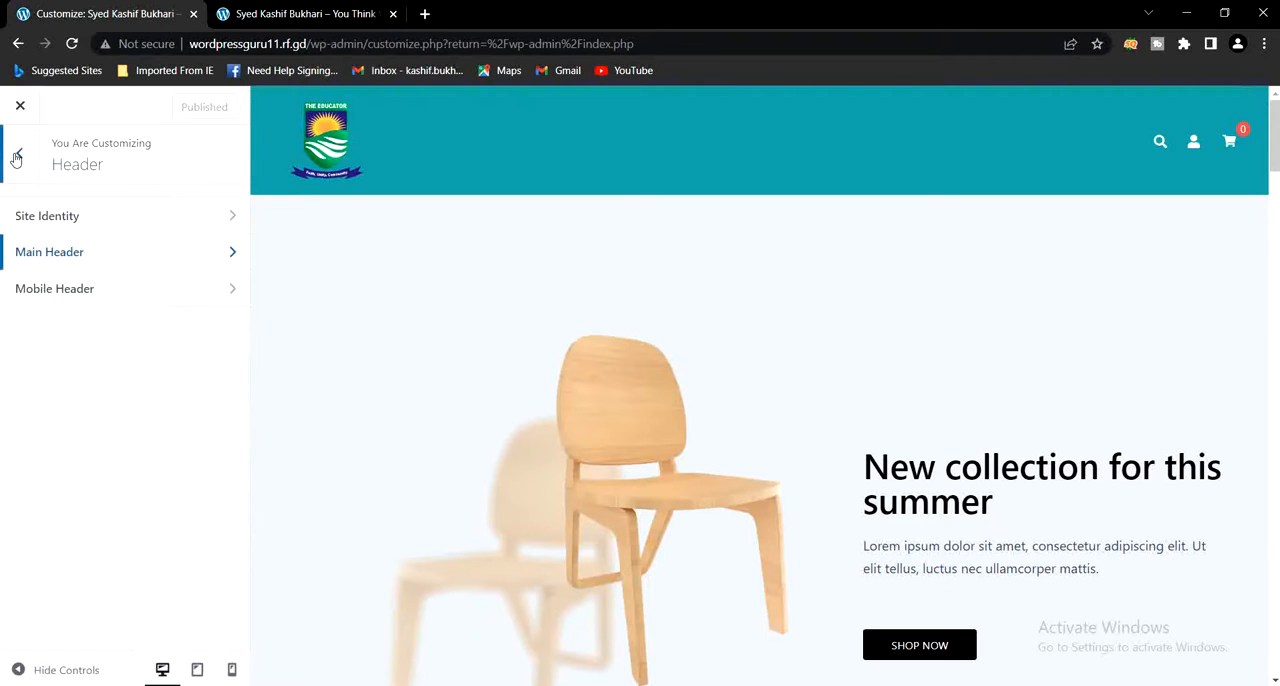
pyautogui.click(17, 157)
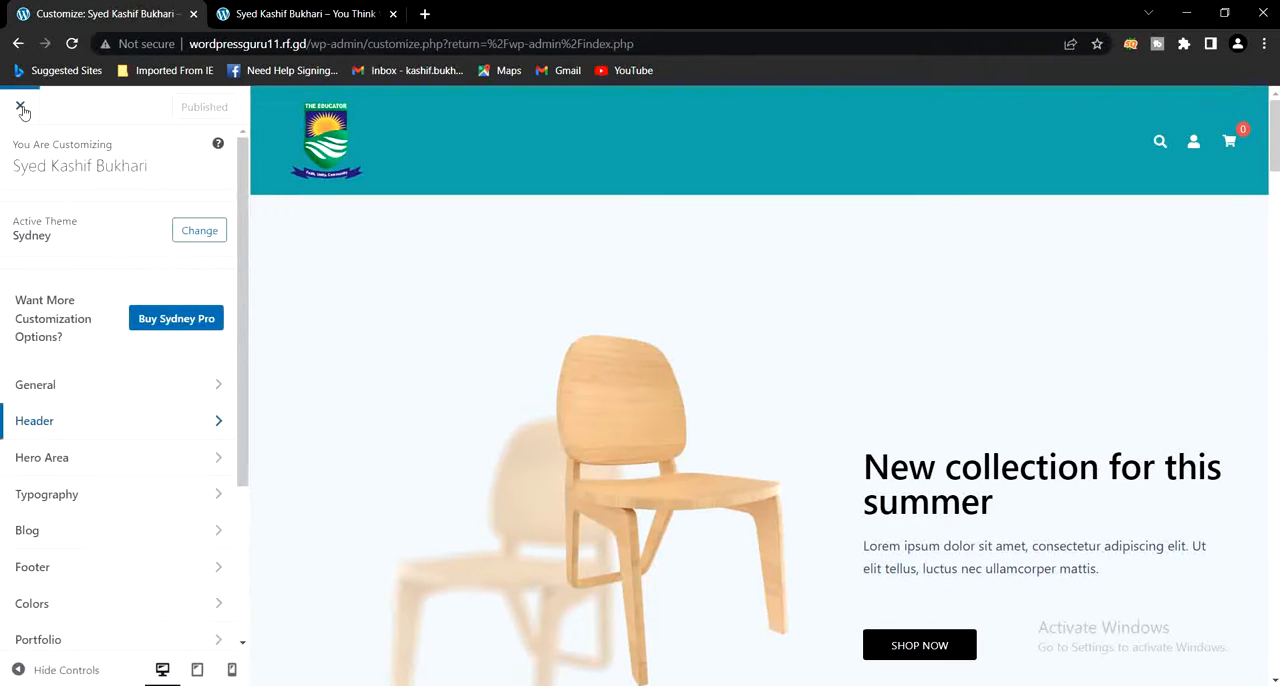
pyautogui.click(24, 107)
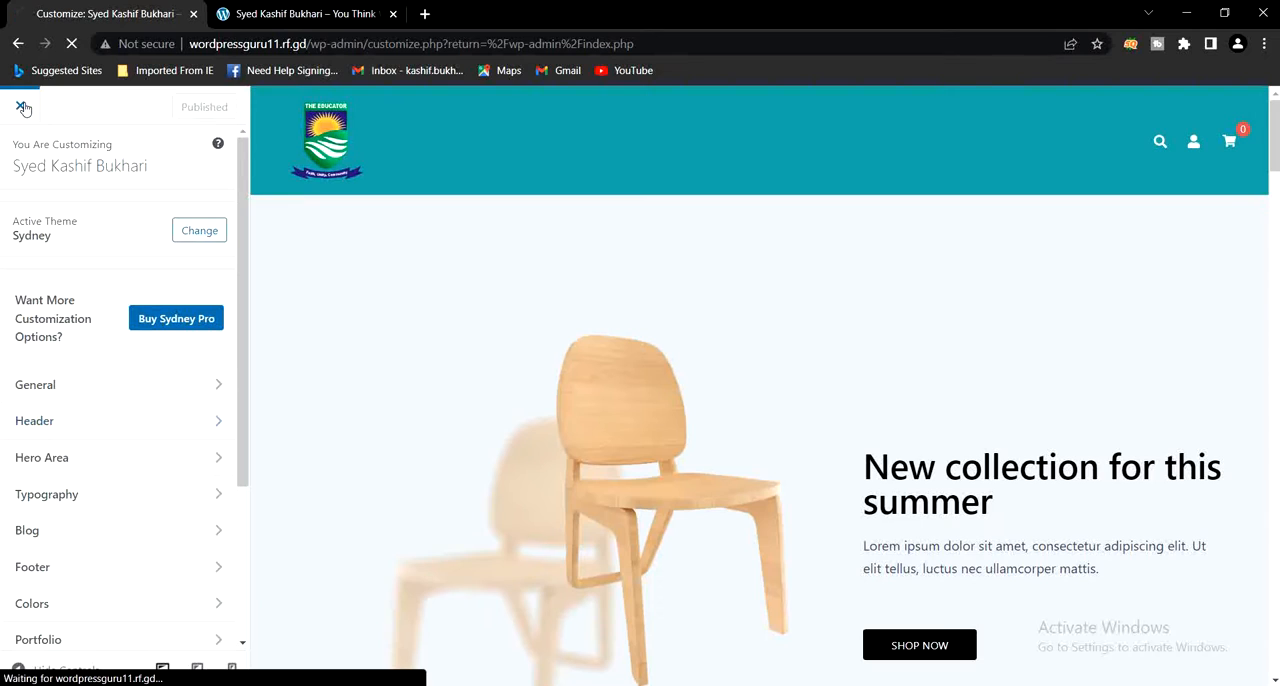
# - Reload the live home page and check the header's background color
pyautogui.click(300, 14)
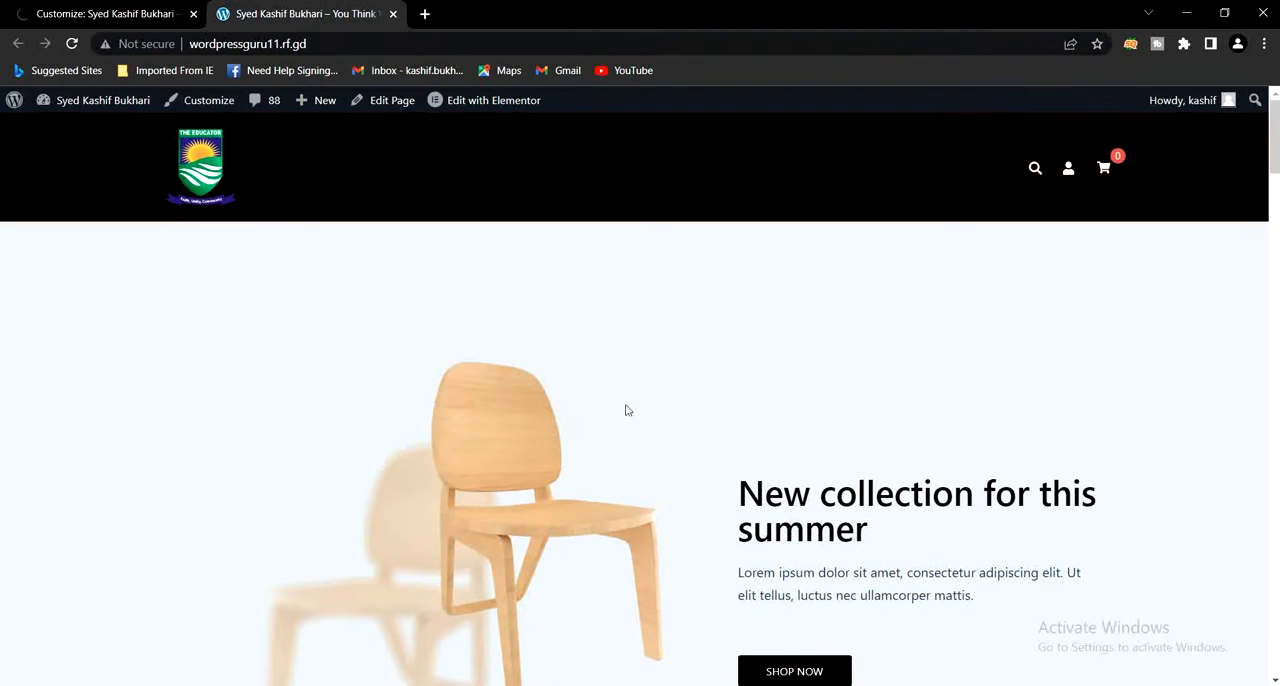
pyautogui.click(71, 43)
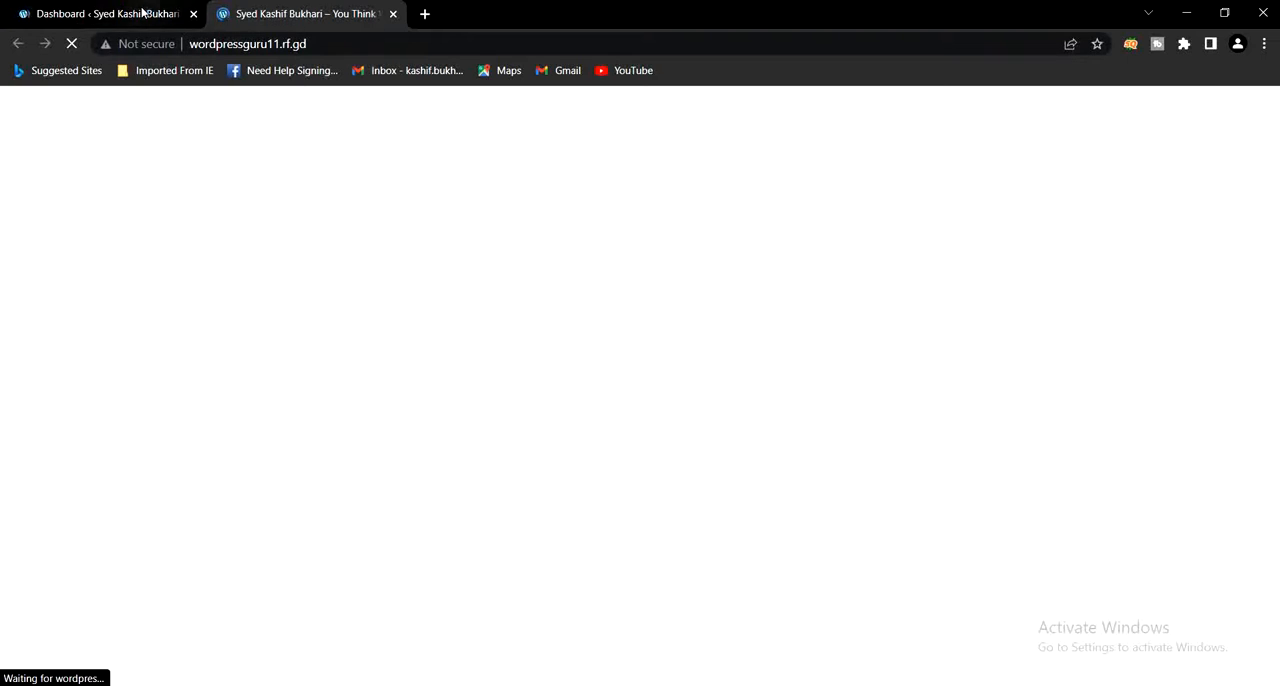
pyautogui.click(100, 13)
pyautogui.moveTo(86, 100)
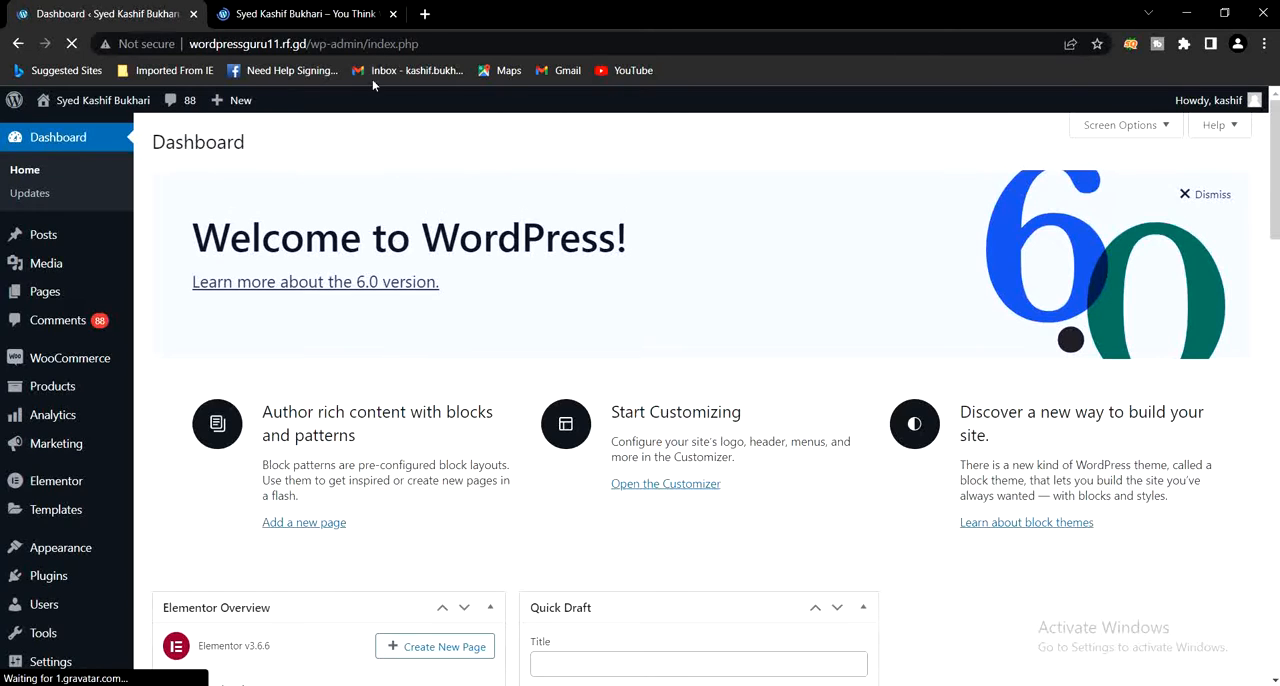
pyautogui.click(313, 12)
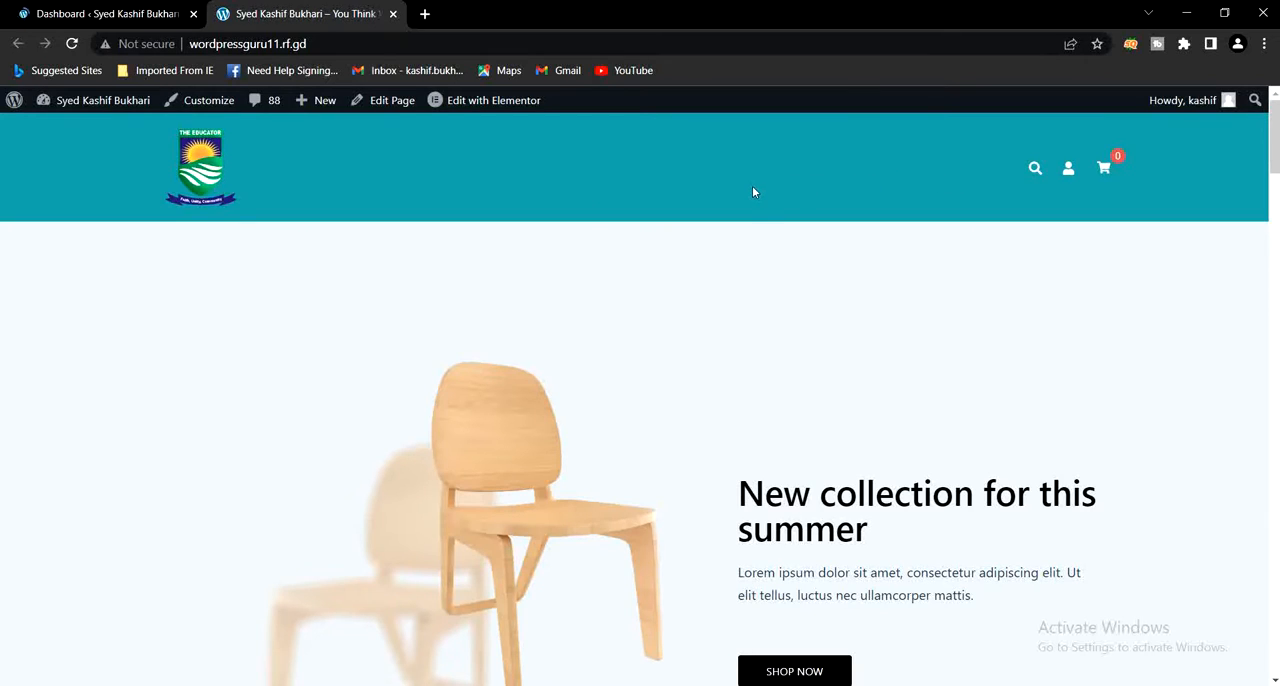
# - Return to the dashboard and open the Menus page under the Appearance settings
pyautogui.click(121, 19)
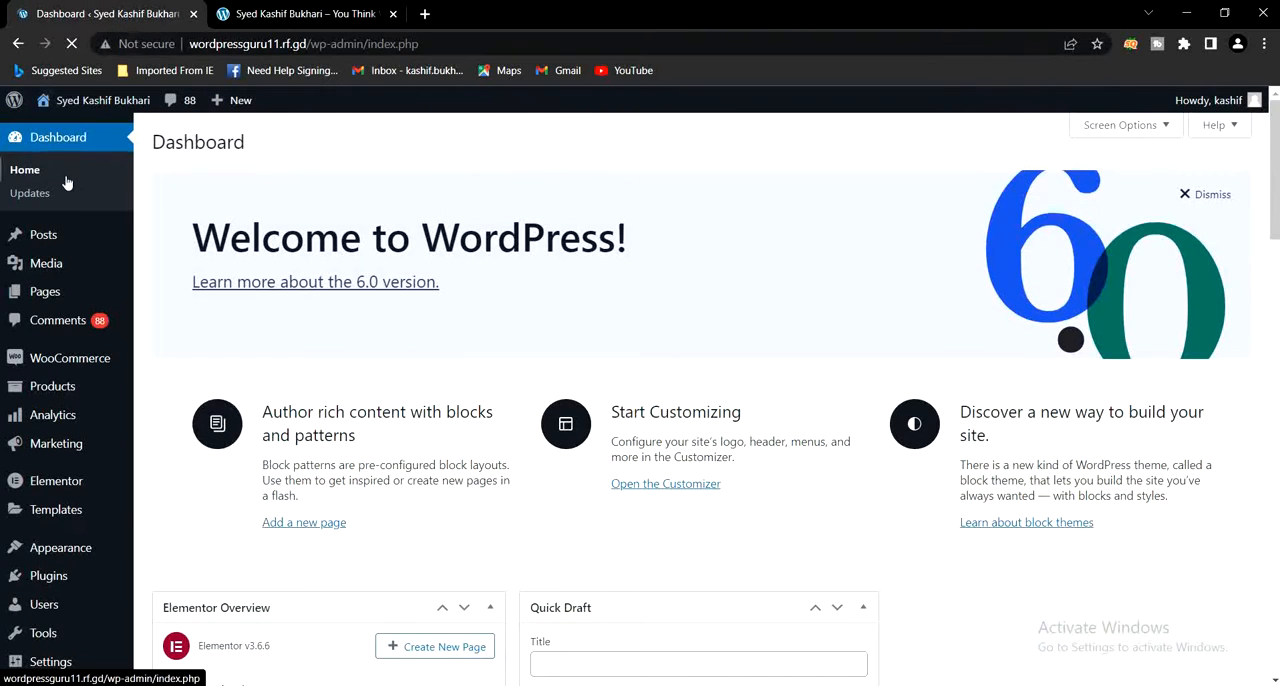
pyautogui.scroll(-3, 53, 330)
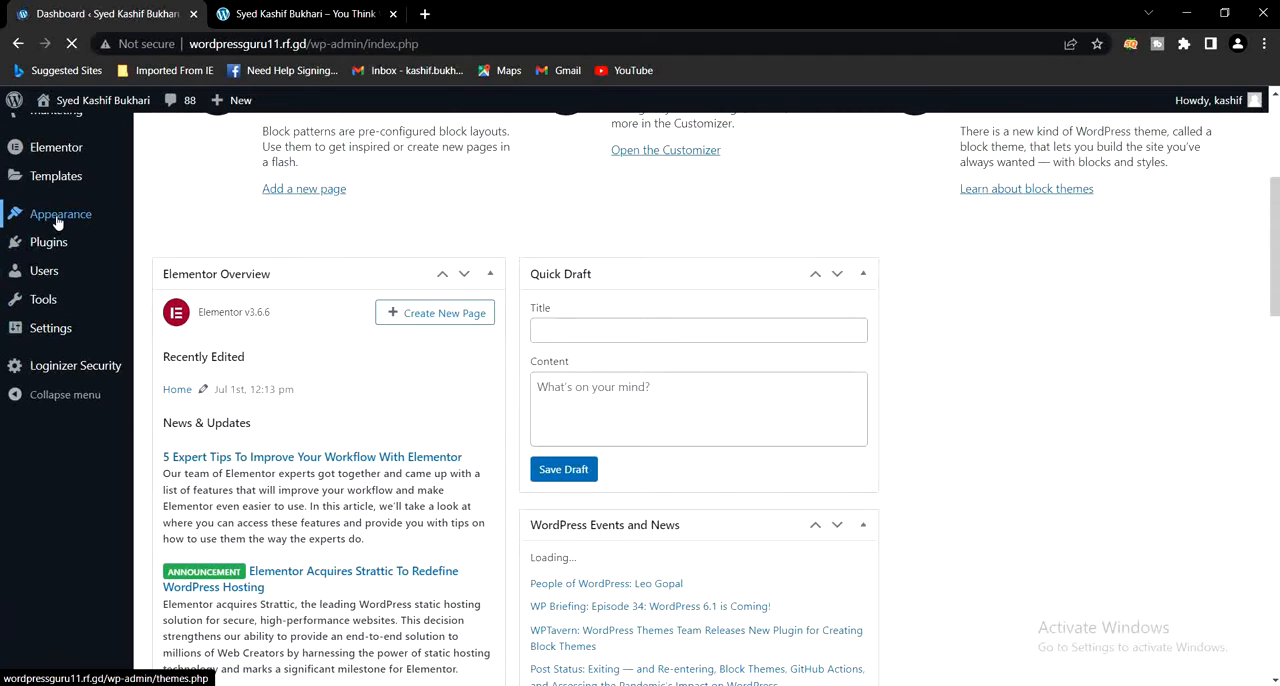
pyautogui.moveTo(56, 222)
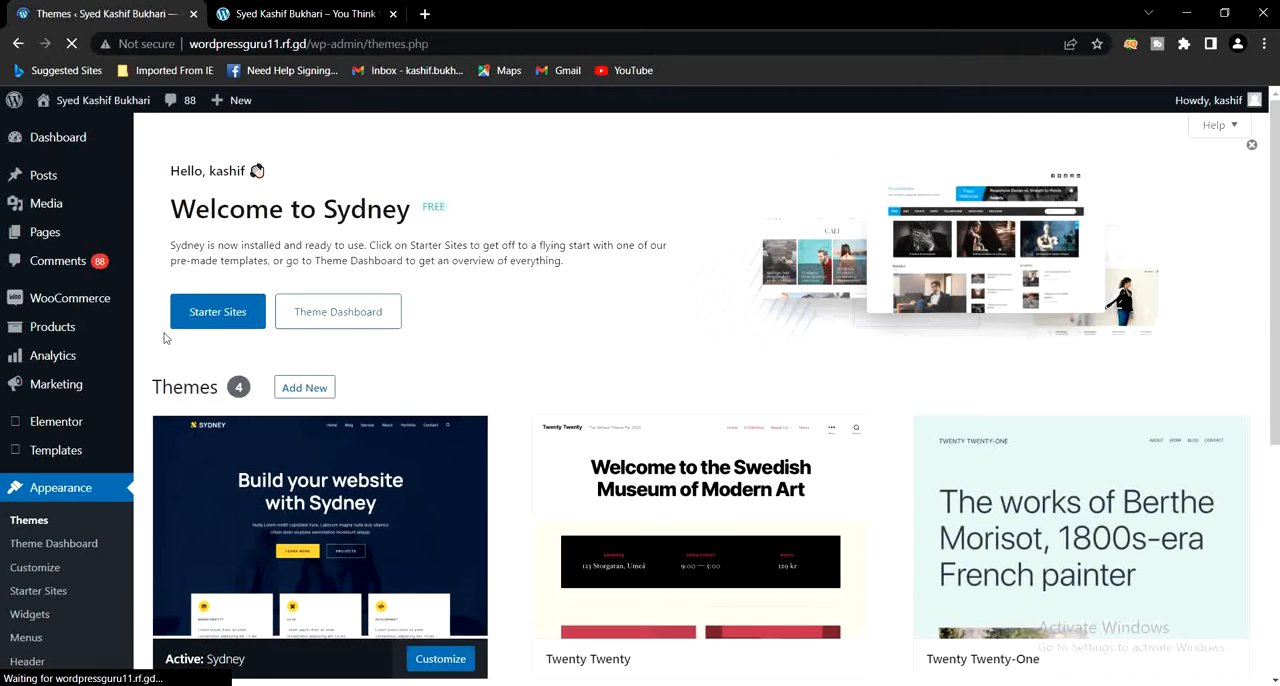
pyautogui.click(29, 641)
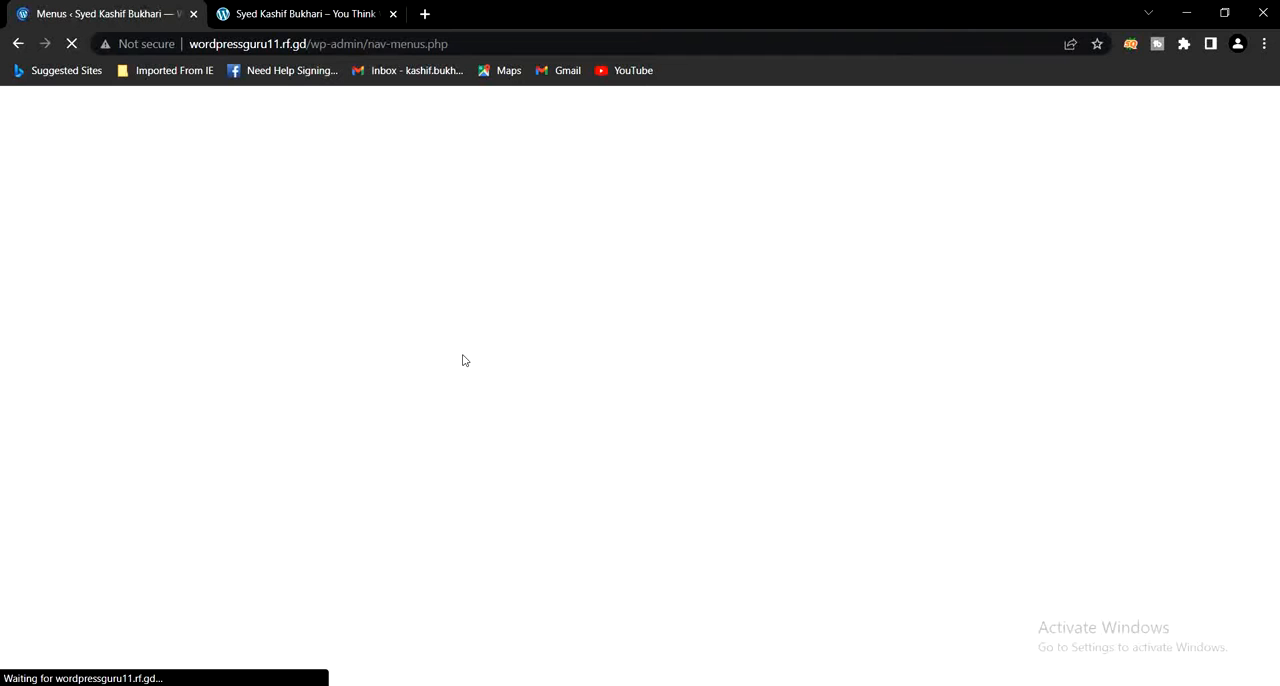
pyautogui.click(306, 14)
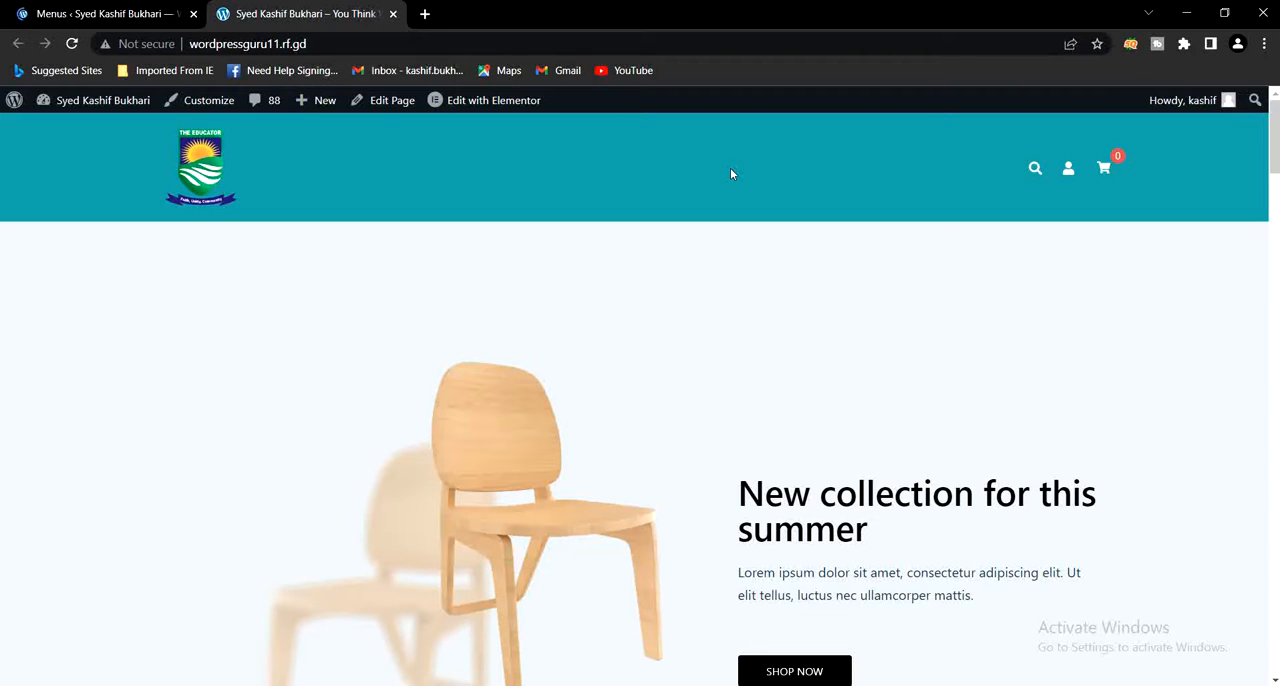
pyautogui.click(128, 14)
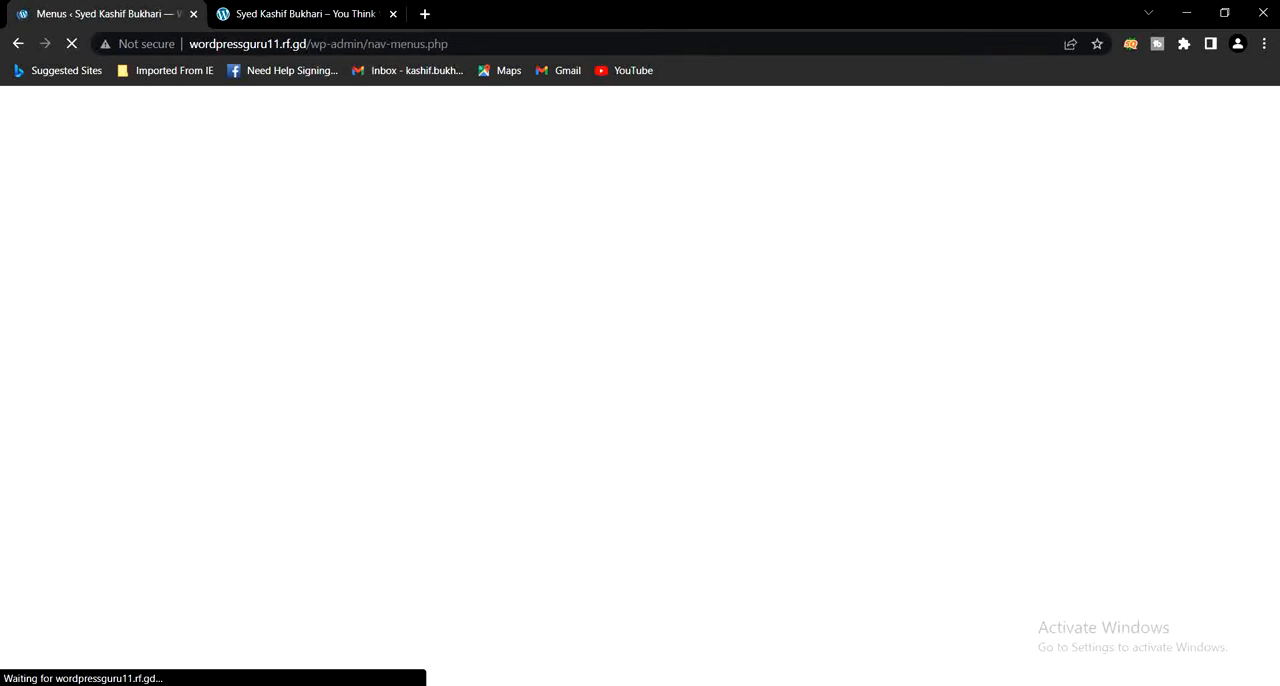
pyautogui.click(1165, 638)
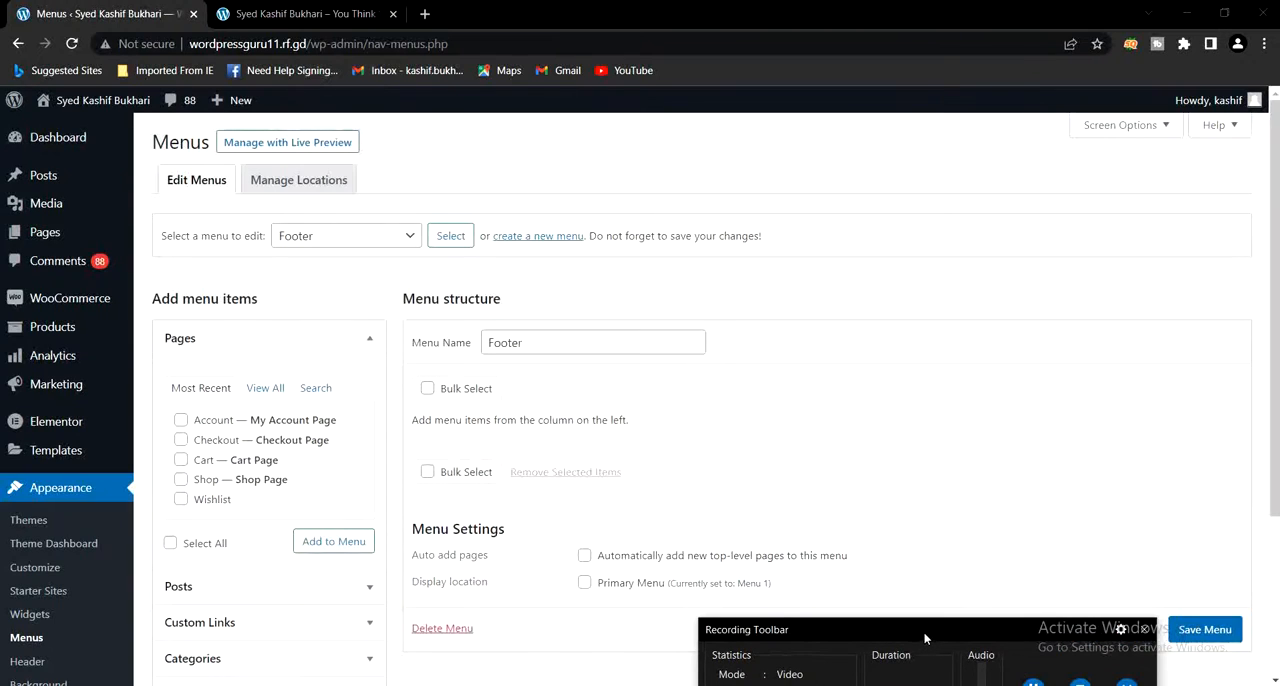
pyautogui.moveTo(925, 638); pyautogui.dragTo(923, 684)
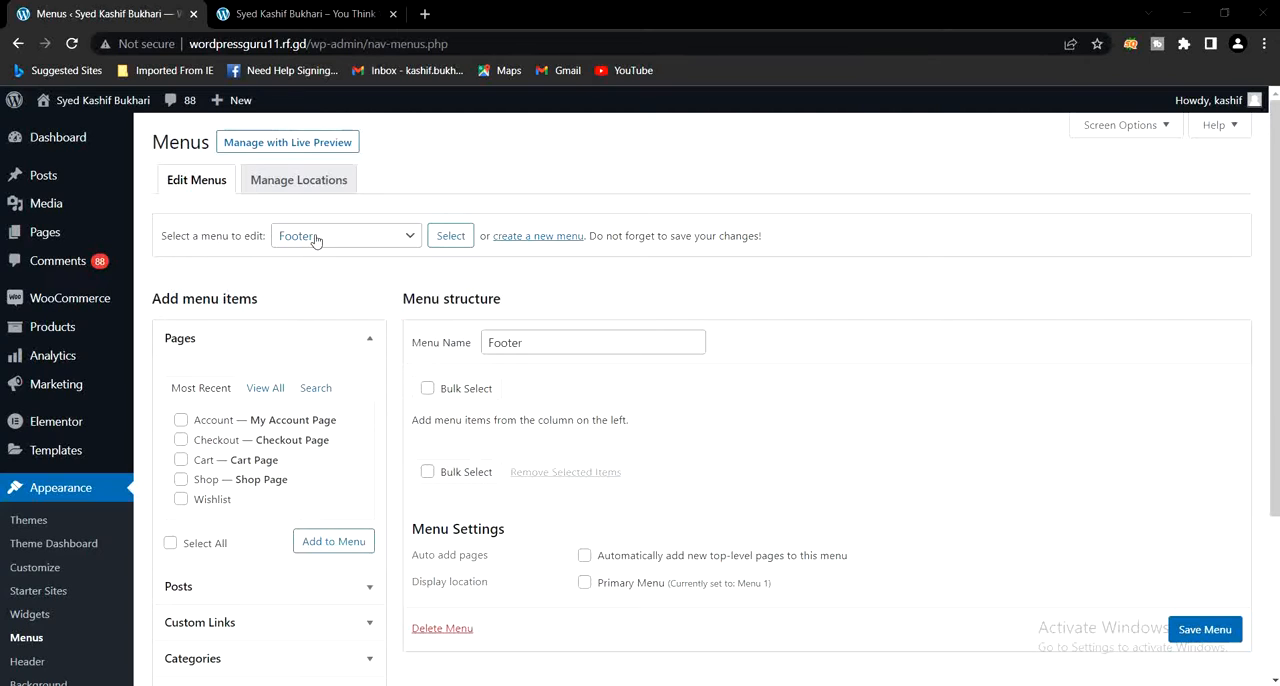
# - Load Menu 1 (Primary Menu) for editing on the Menus page
pyautogui.click(381, 240)
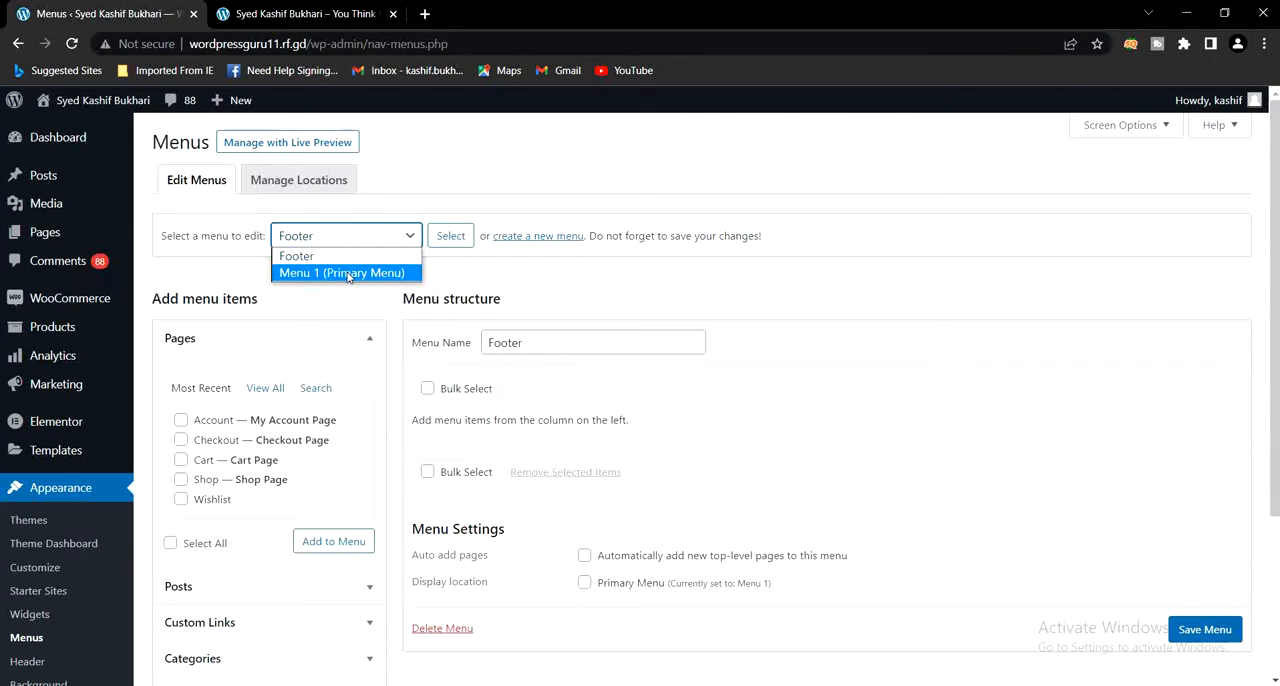
pyautogui.click(347, 272)
pyautogui.click(320, 14)
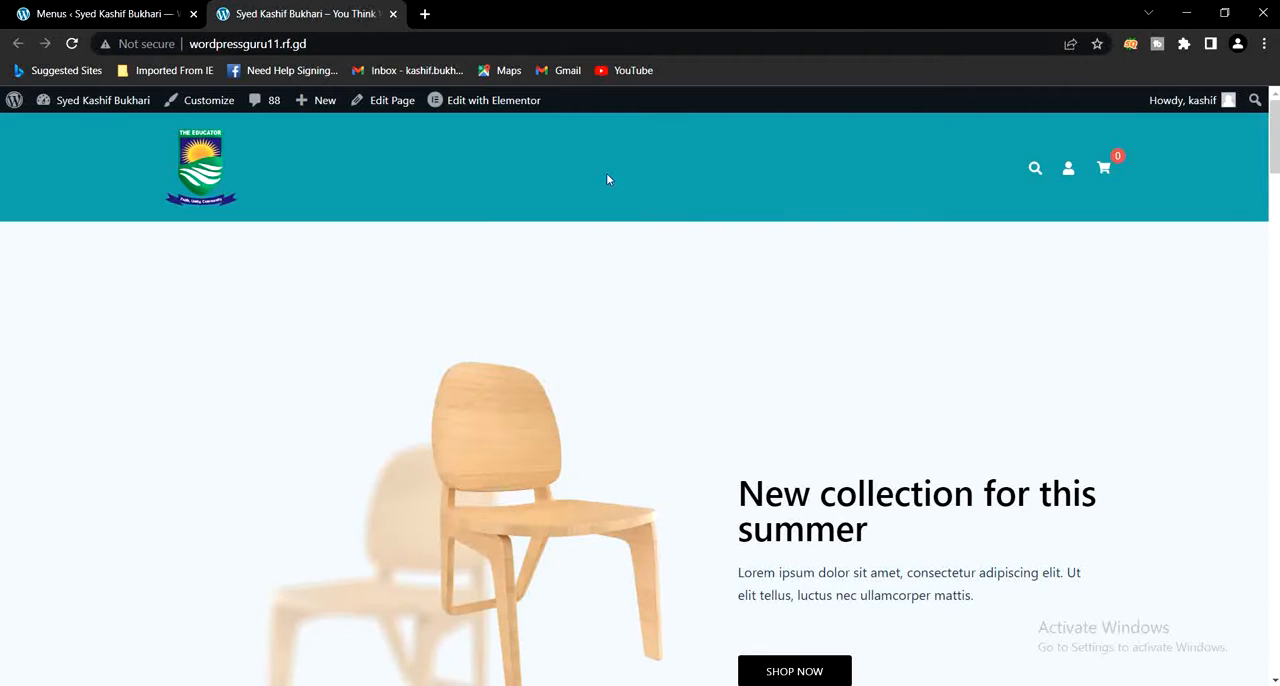
pyautogui.click(110, 14)
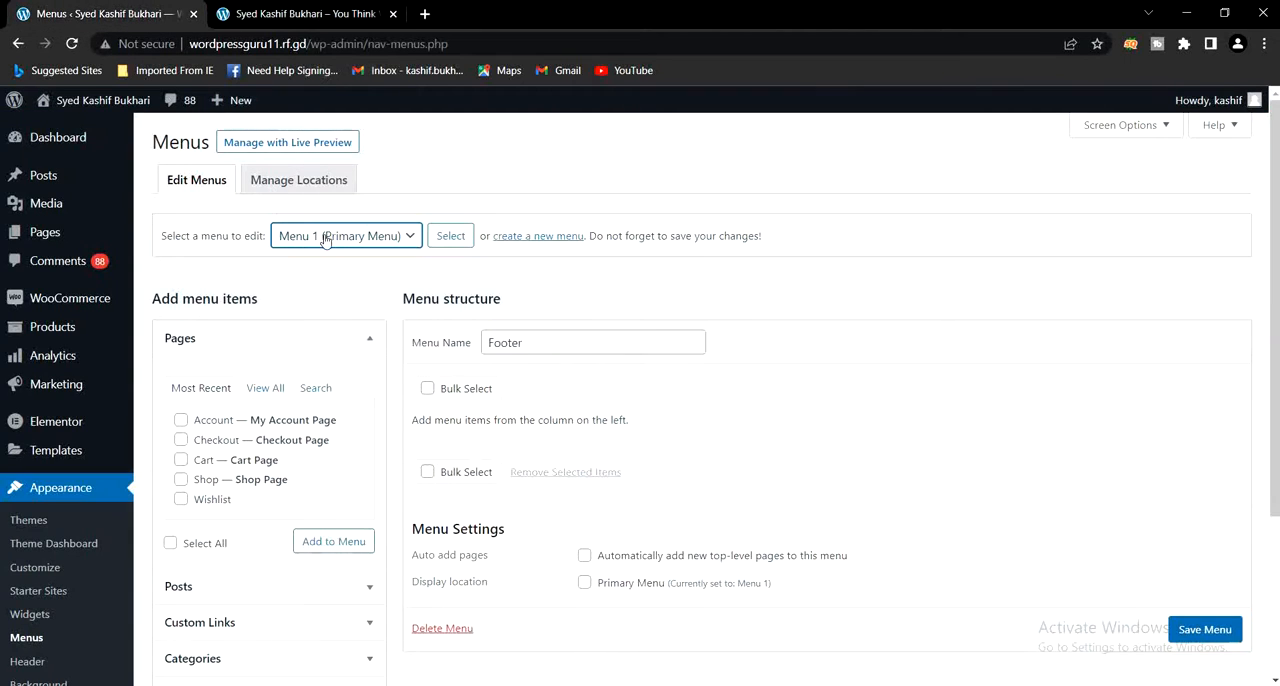
pyautogui.click(446, 238)
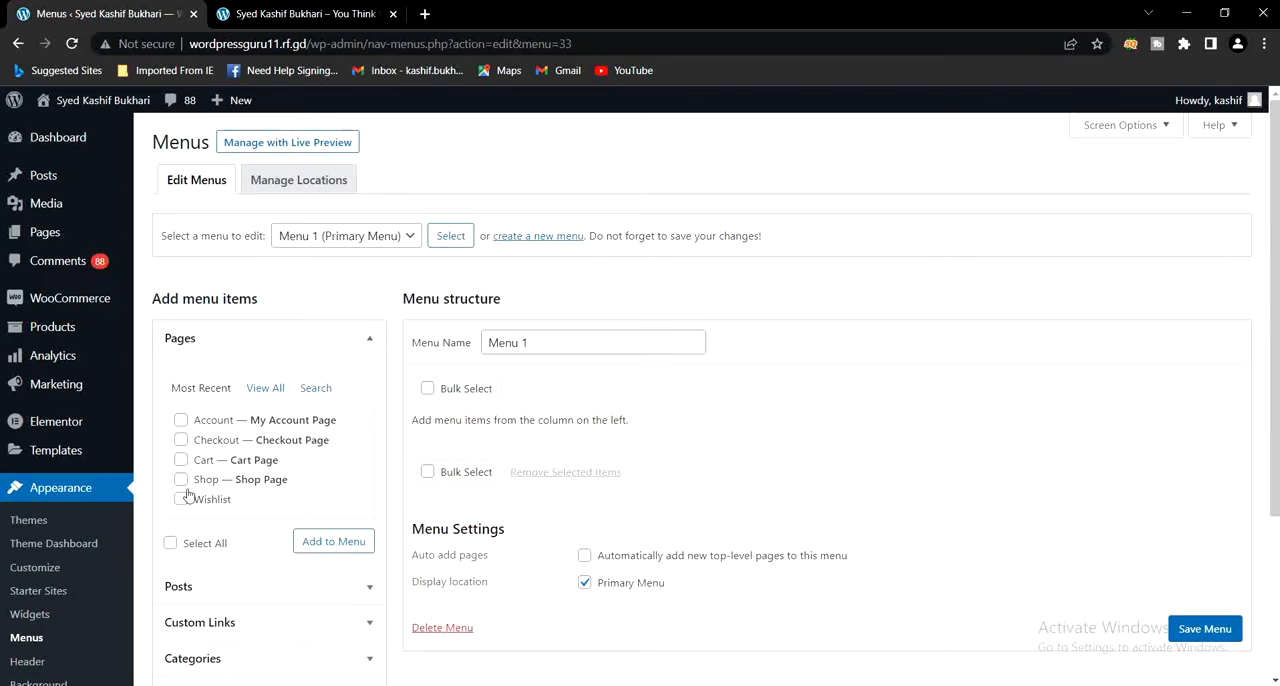
pyautogui.scroll(-1, 288, 425)
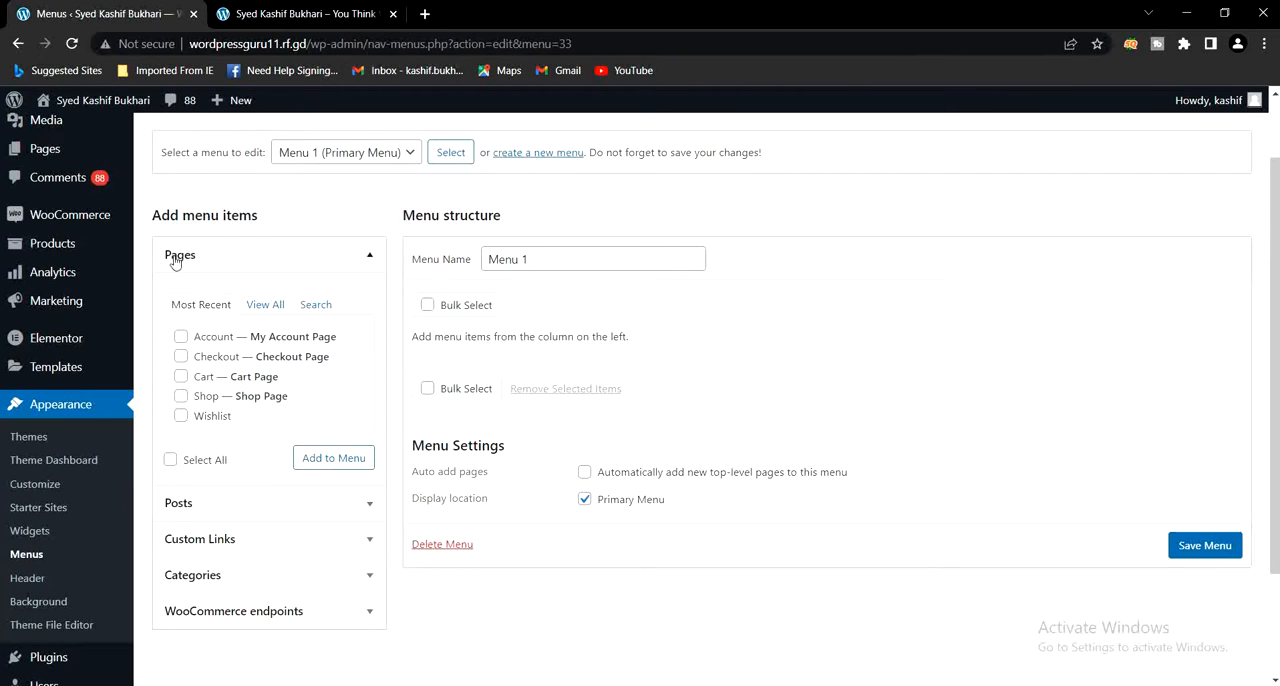
# - List all pages available as menu items for Menu 1, and look through the available posts
pyautogui.click(265, 305)
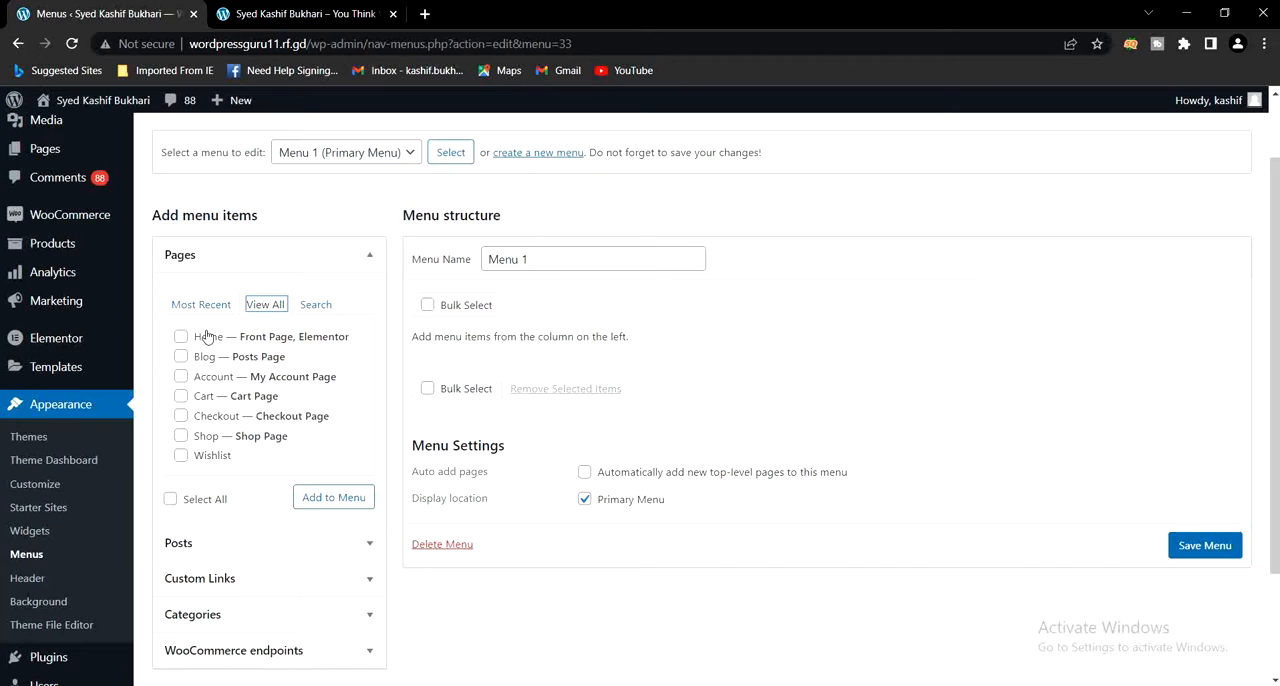
pyautogui.scroll(-2, 205, 415)
pyautogui.click(210, 405)
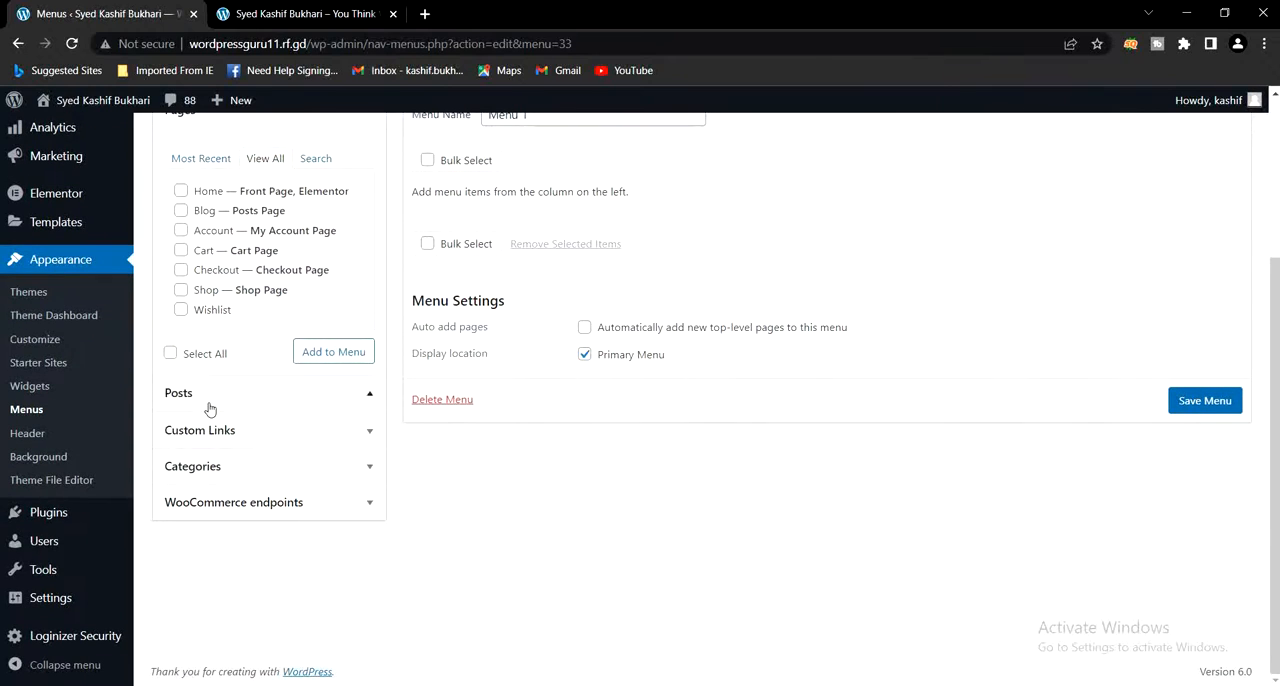
pyautogui.scroll(2, 232, 375)
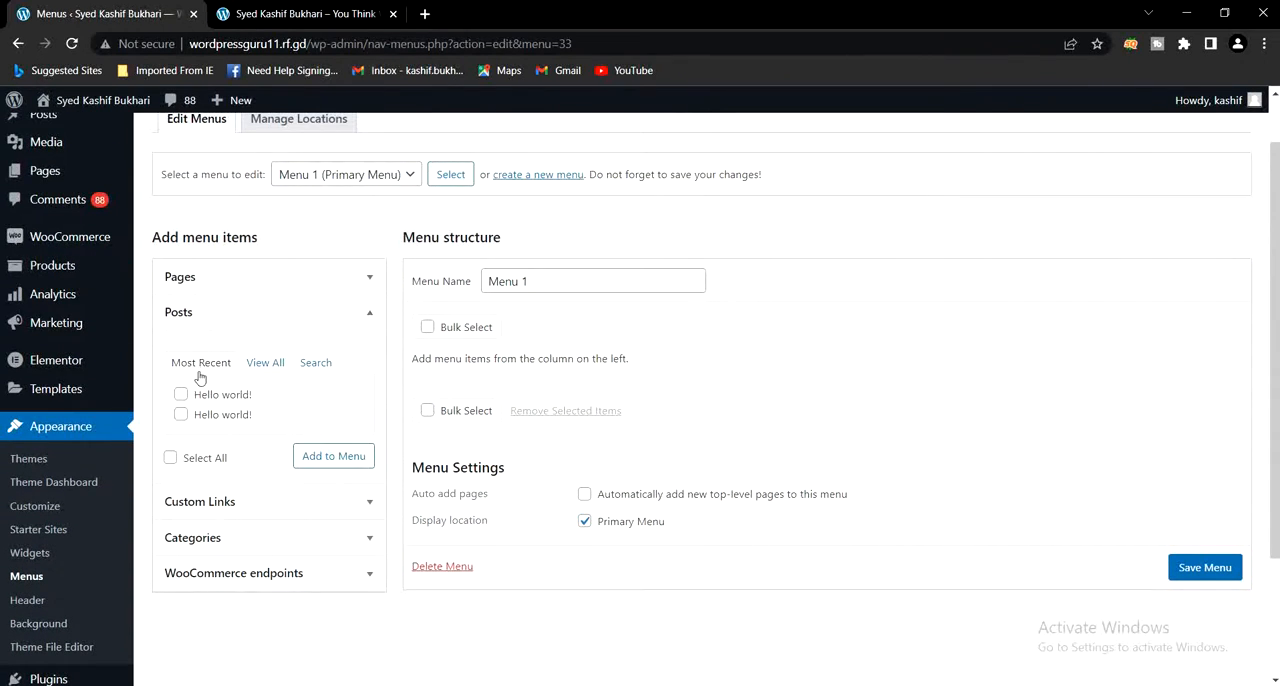
pyautogui.click(246, 509)
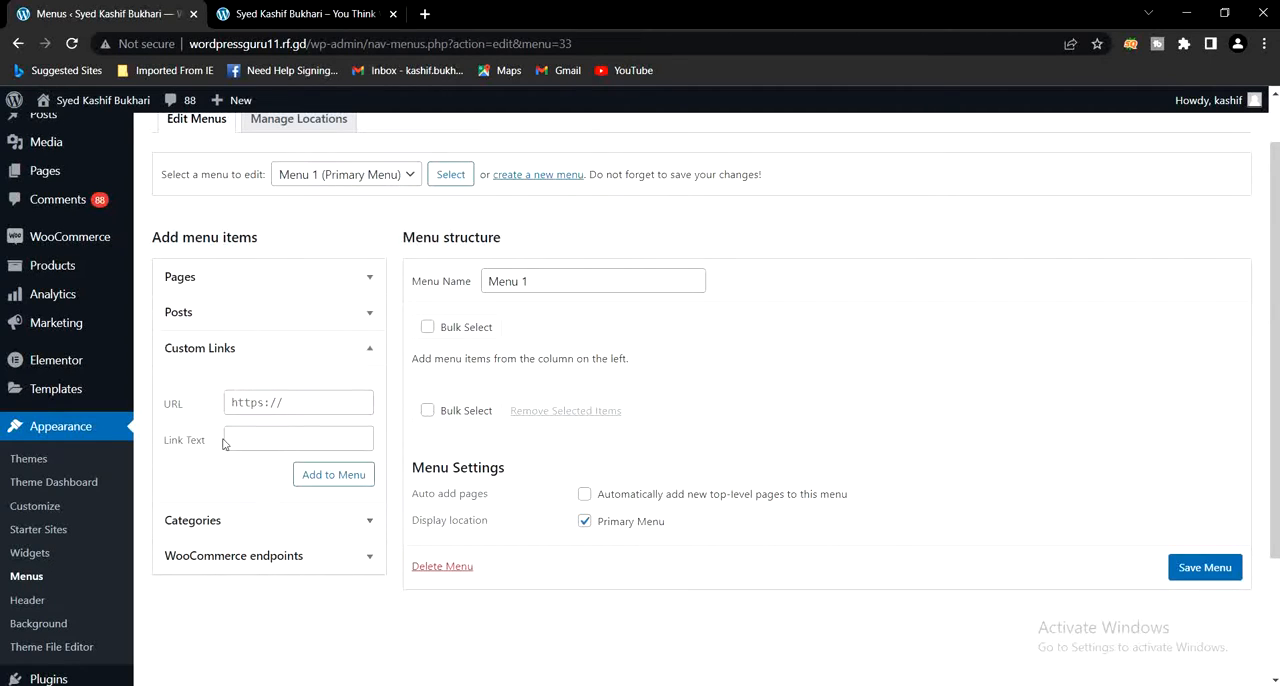
pyautogui.click(266, 402)
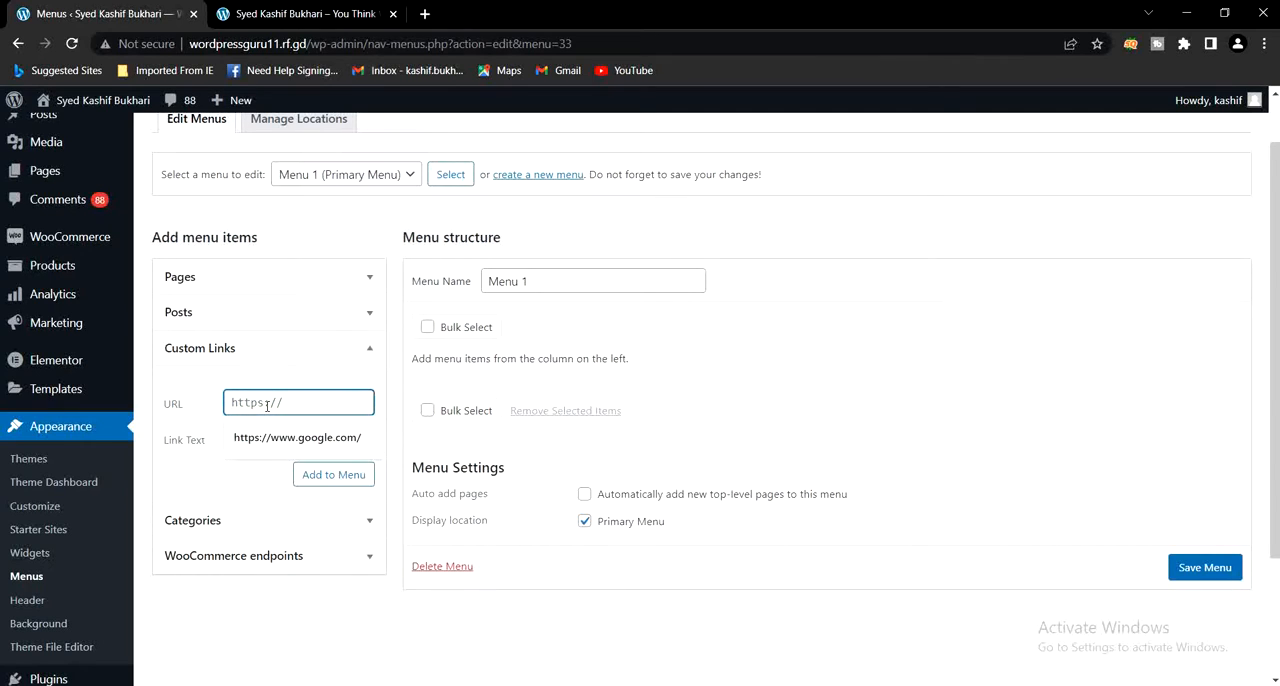
pyautogui.click(278, 444)
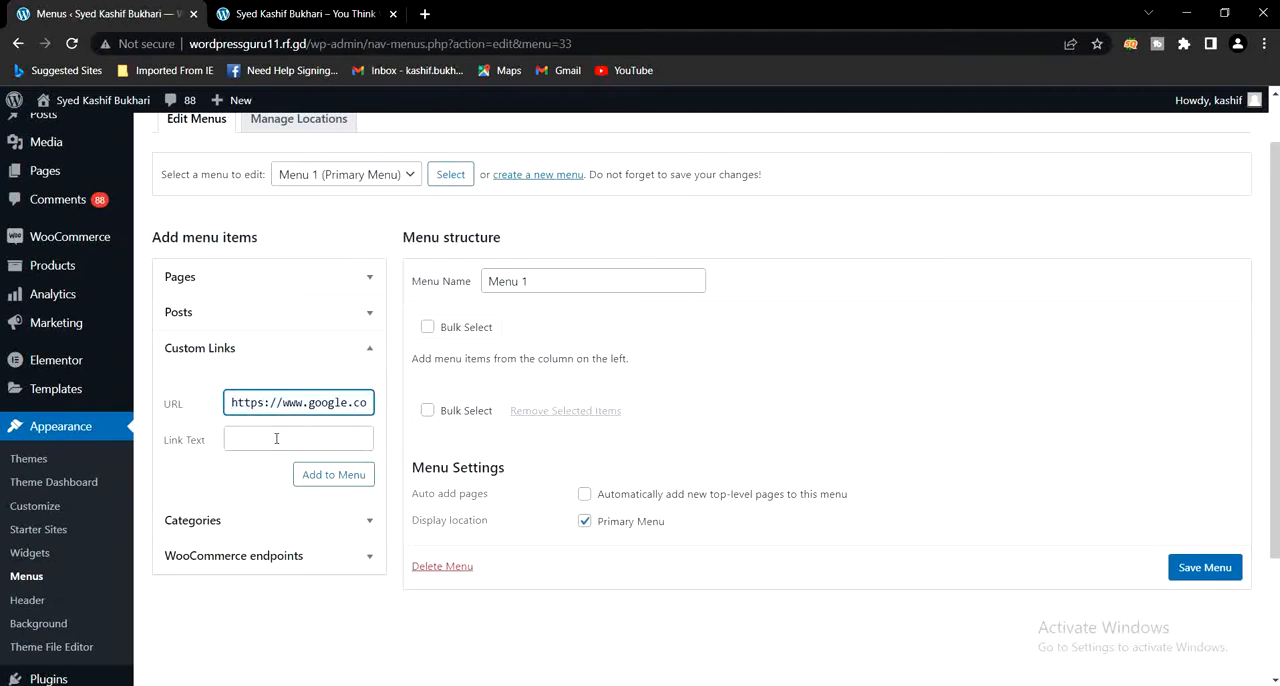
pyautogui.click(276, 438)
pyautogui.write('G')
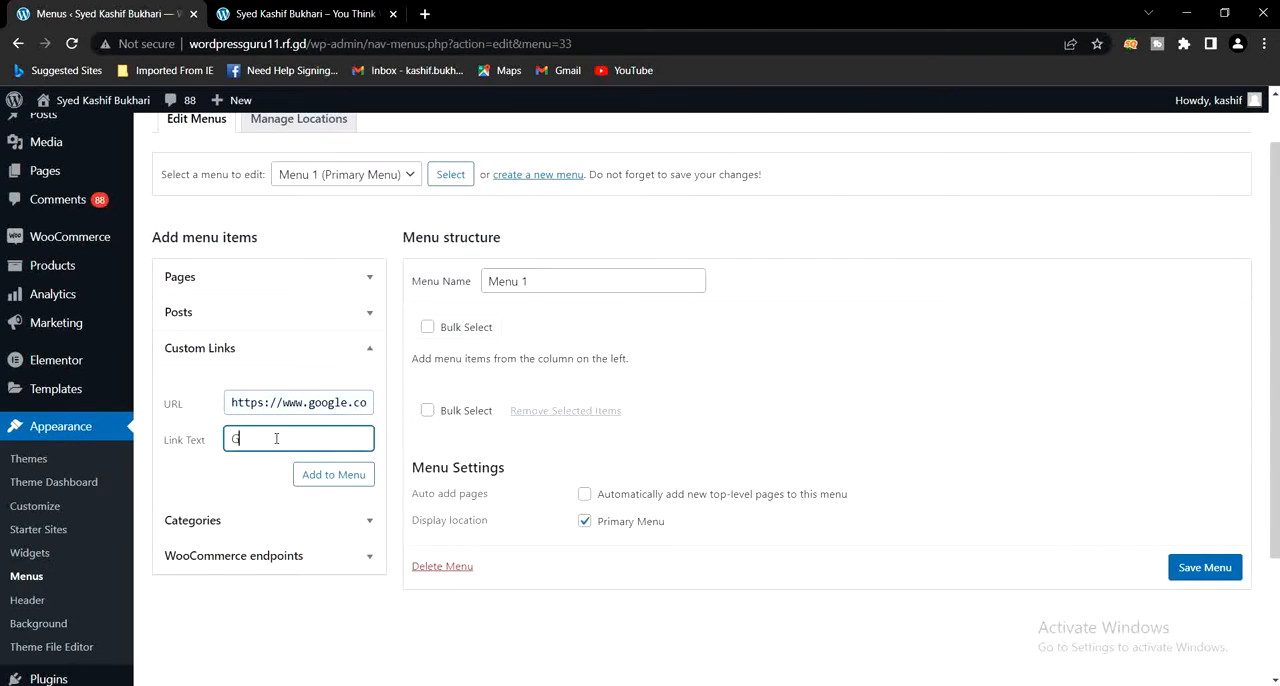
pyautogui.write('oogle')
pyautogui.click(329, 476)
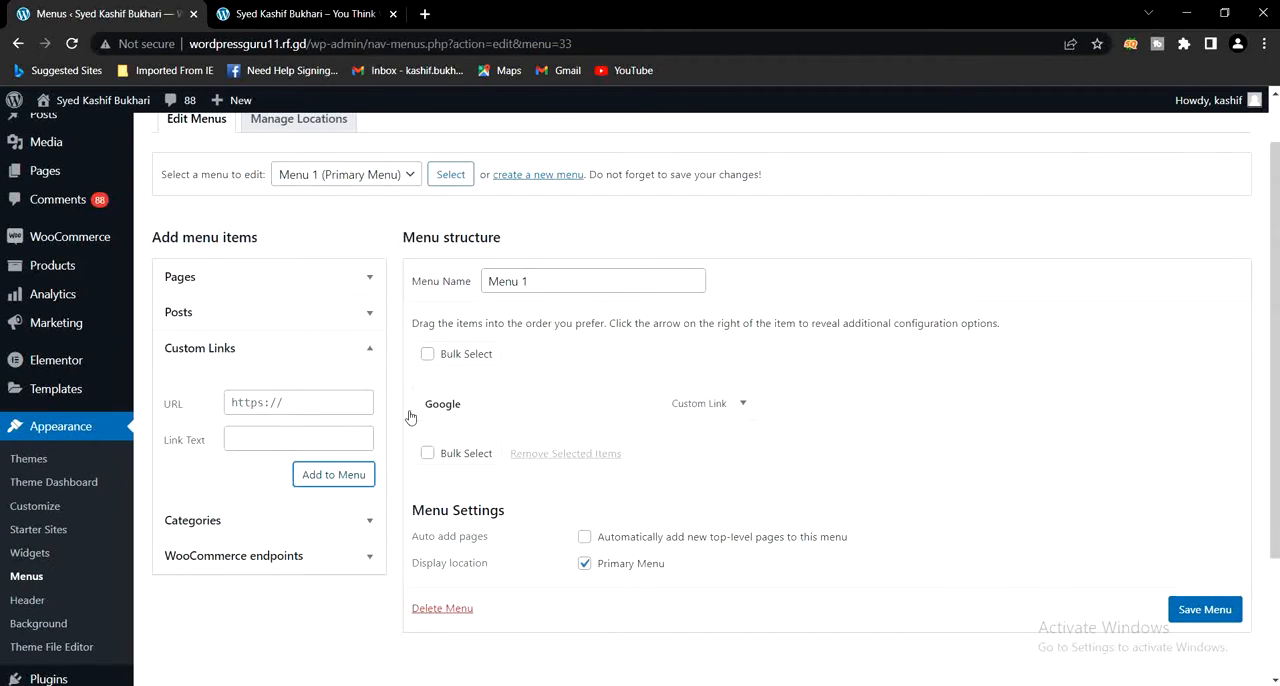
# - Look through the categories and WooCommerce endpoints available as menu items, then collapse them
pyautogui.click(255, 521)
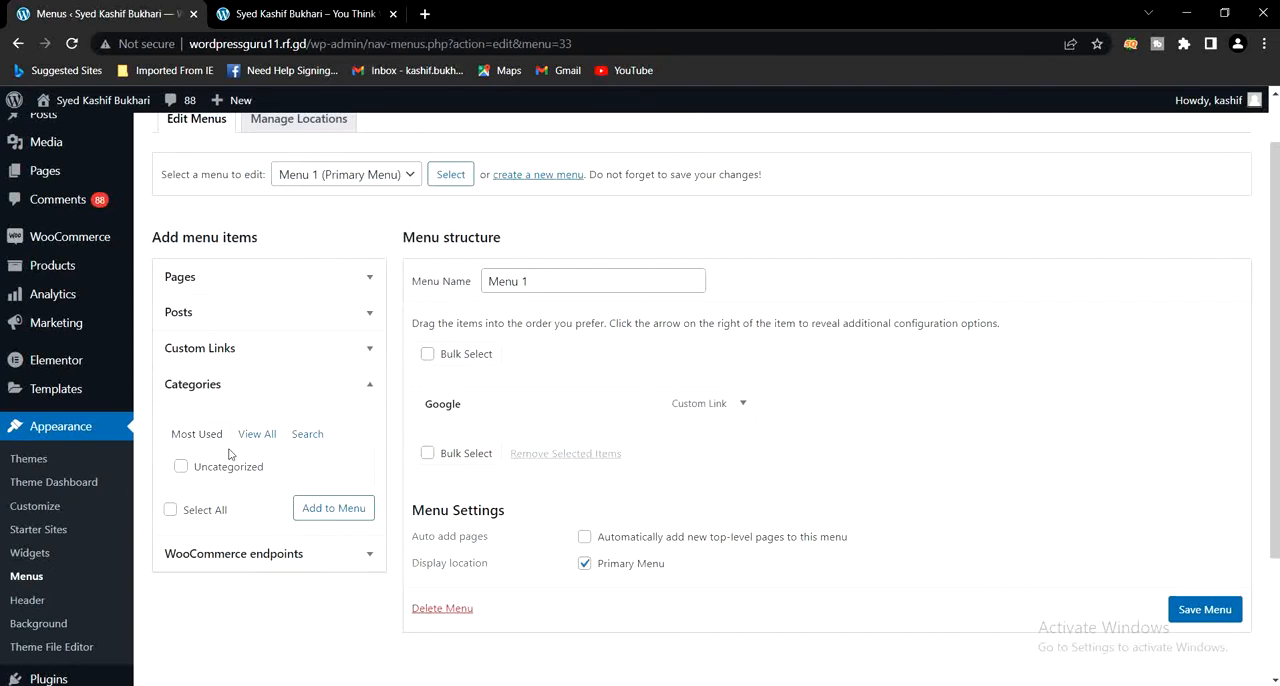
pyautogui.click(229, 556)
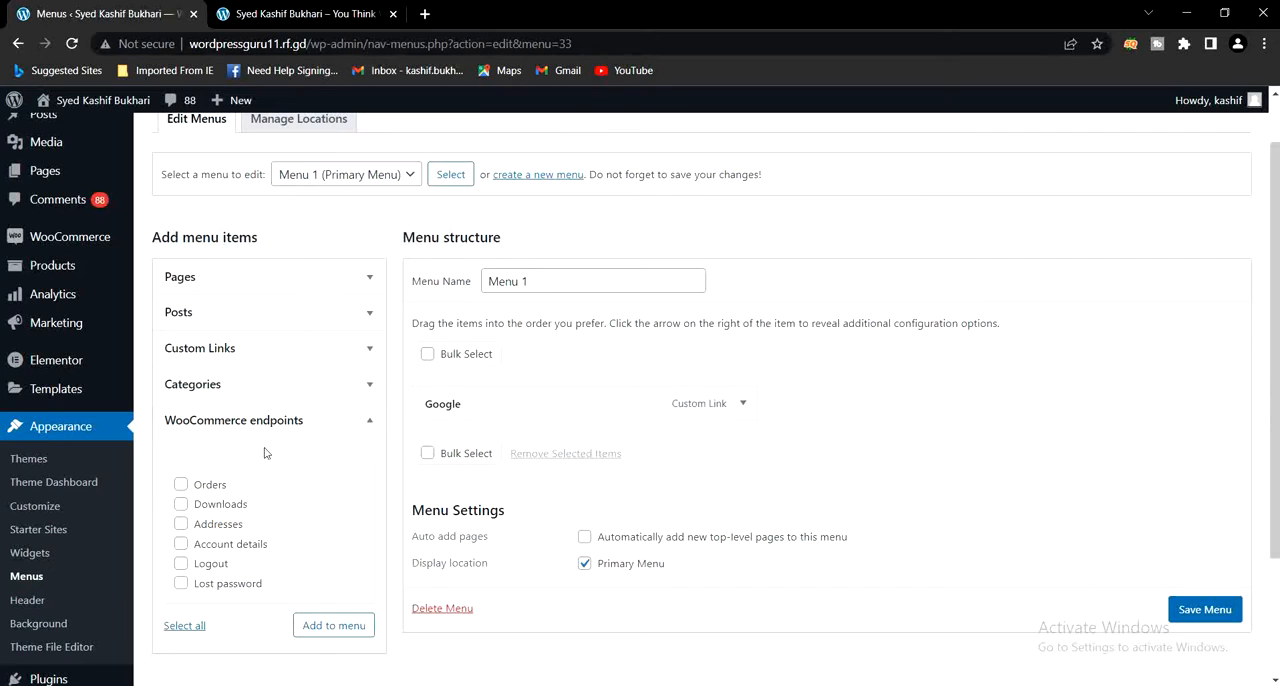
pyautogui.click(356, 431)
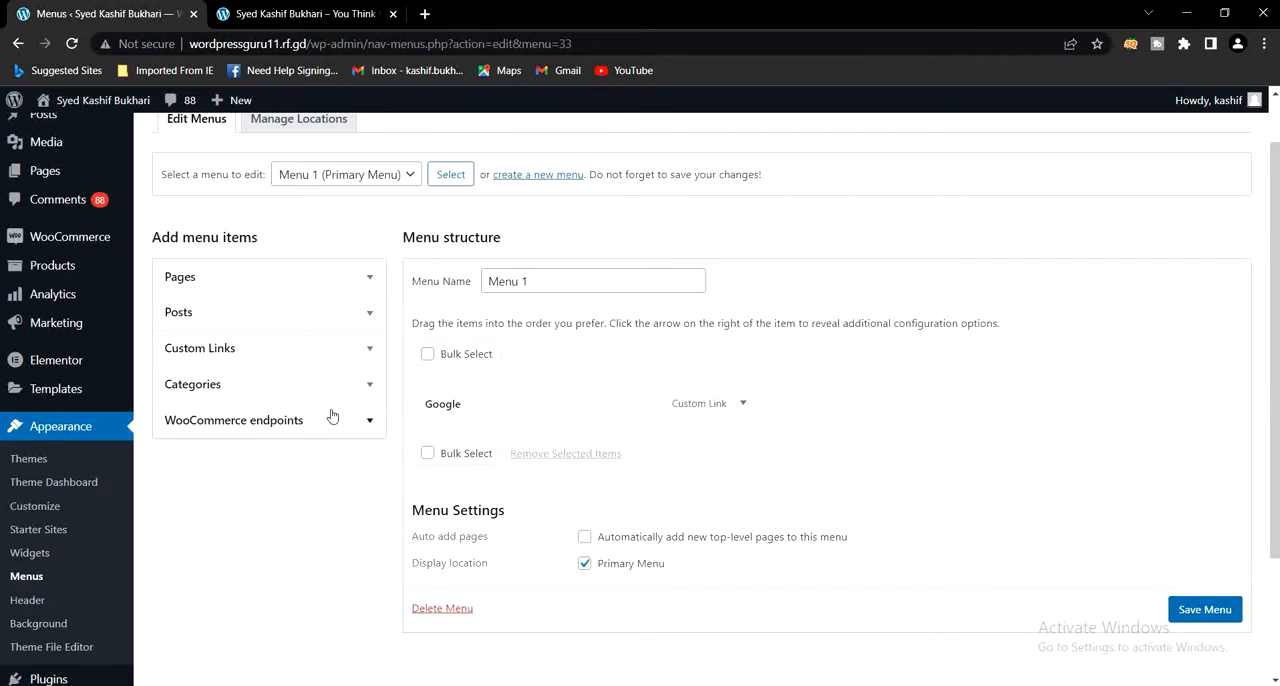
# - Add the Home, Blog, Account and Shop pages to Menu 1
pyautogui.click(226, 283)
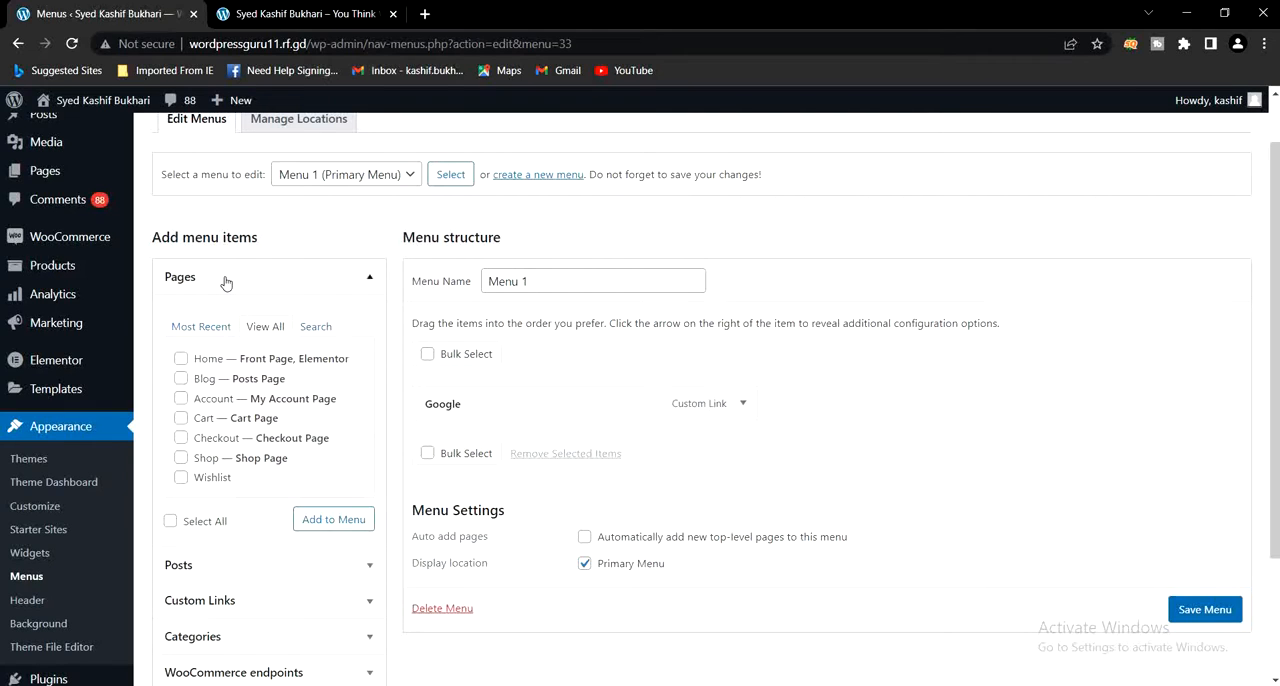
pyautogui.click(182, 360)
pyautogui.click(181, 379)
pyautogui.click(181, 398)
pyautogui.click(181, 457)
pyautogui.click(324, 521)
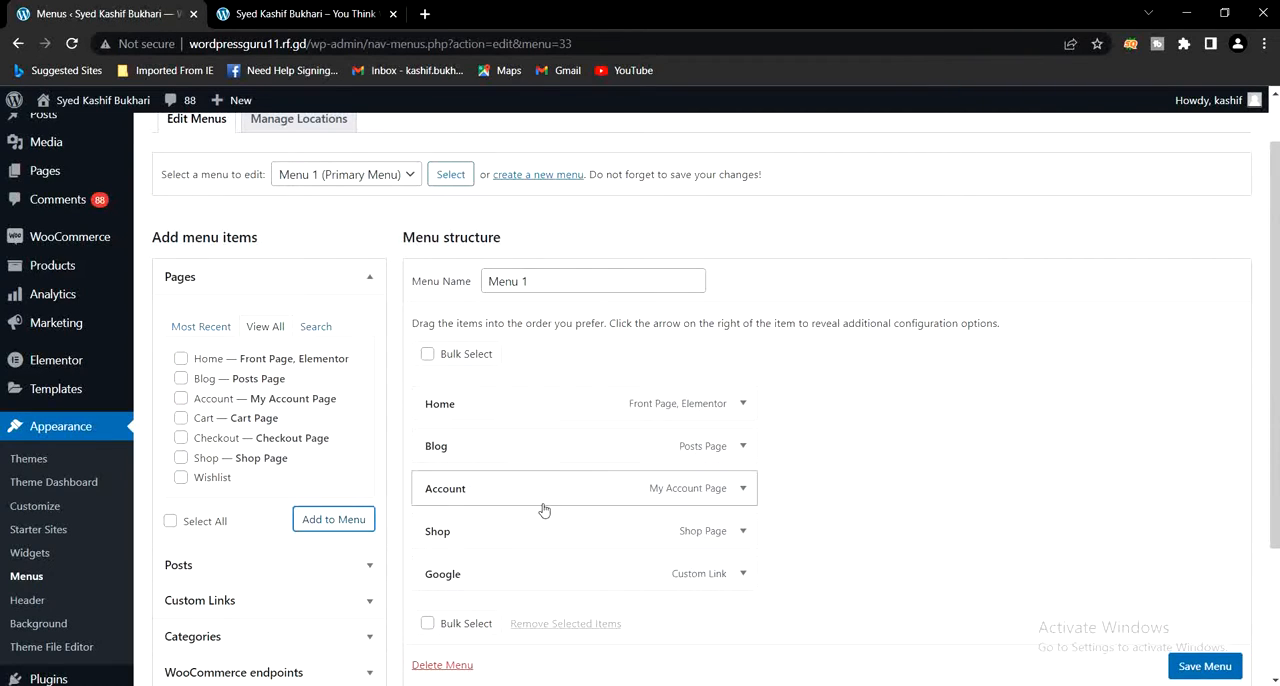
# - Move the Blog item below Account in the menu structure and save Menu 1
pyautogui.scroll(-1, 800, 527)
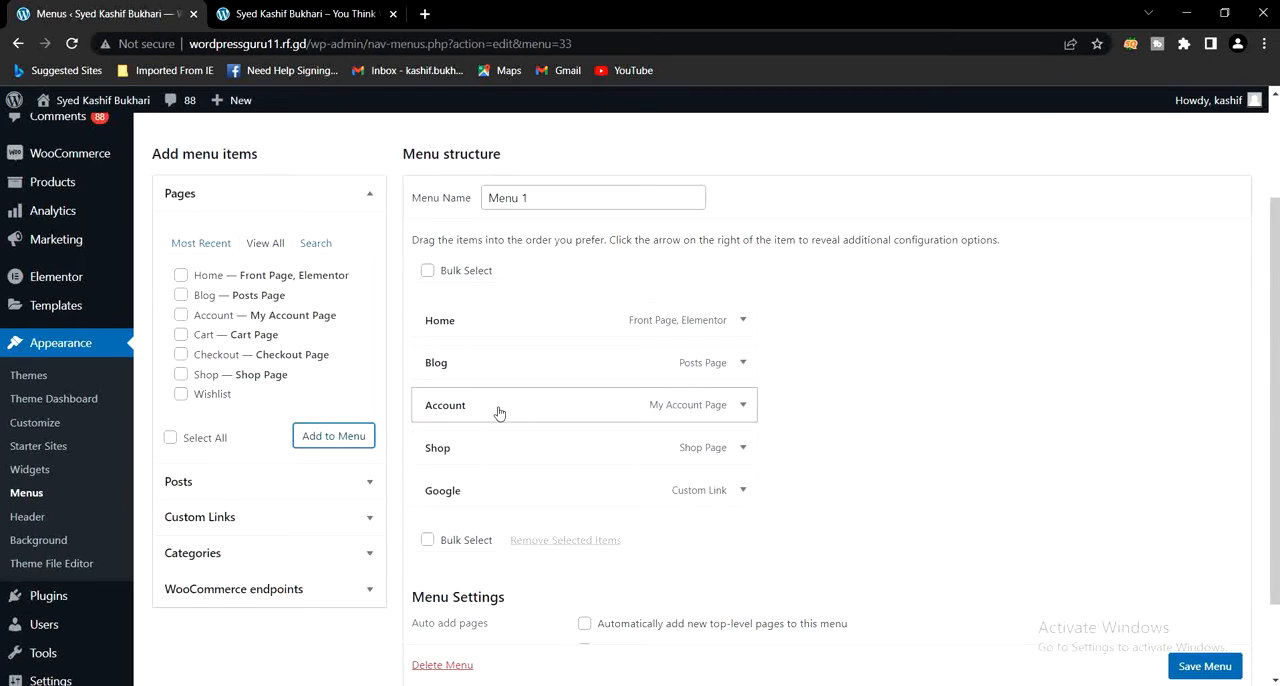
pyautogui.moveTo(500, 367); pyautogui.dragTo(503, 410)
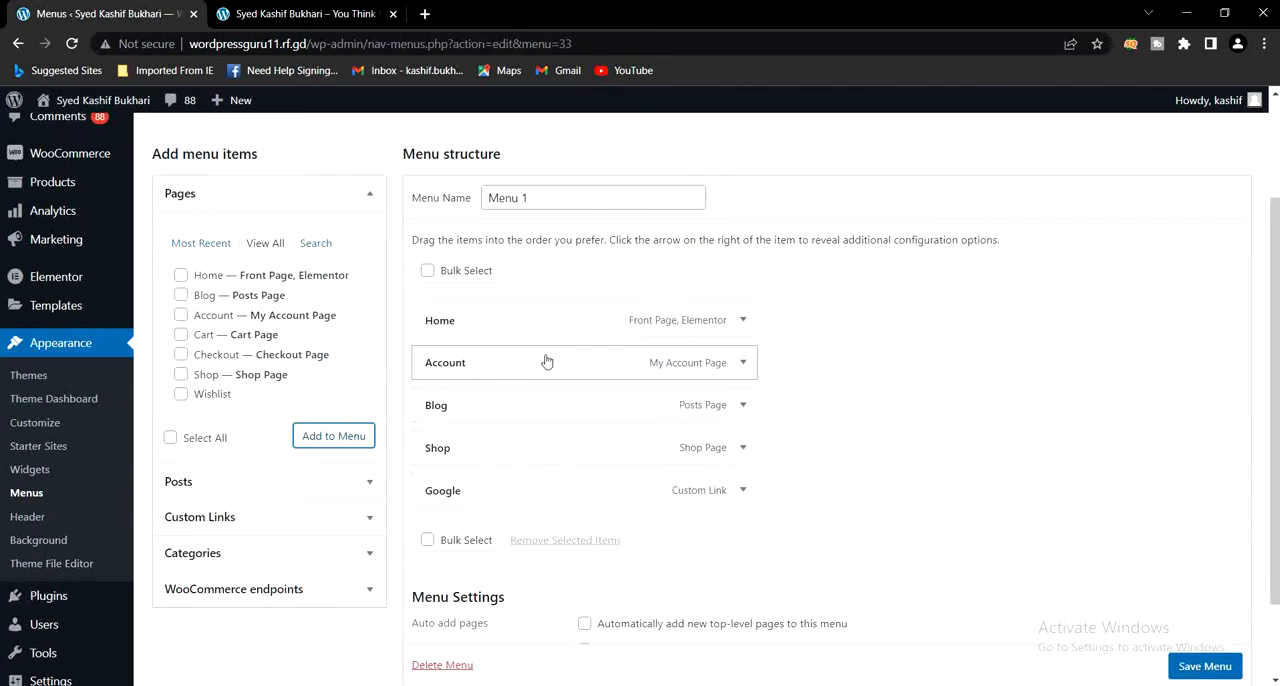
pyautogui.scroll(-2, 575, 512)
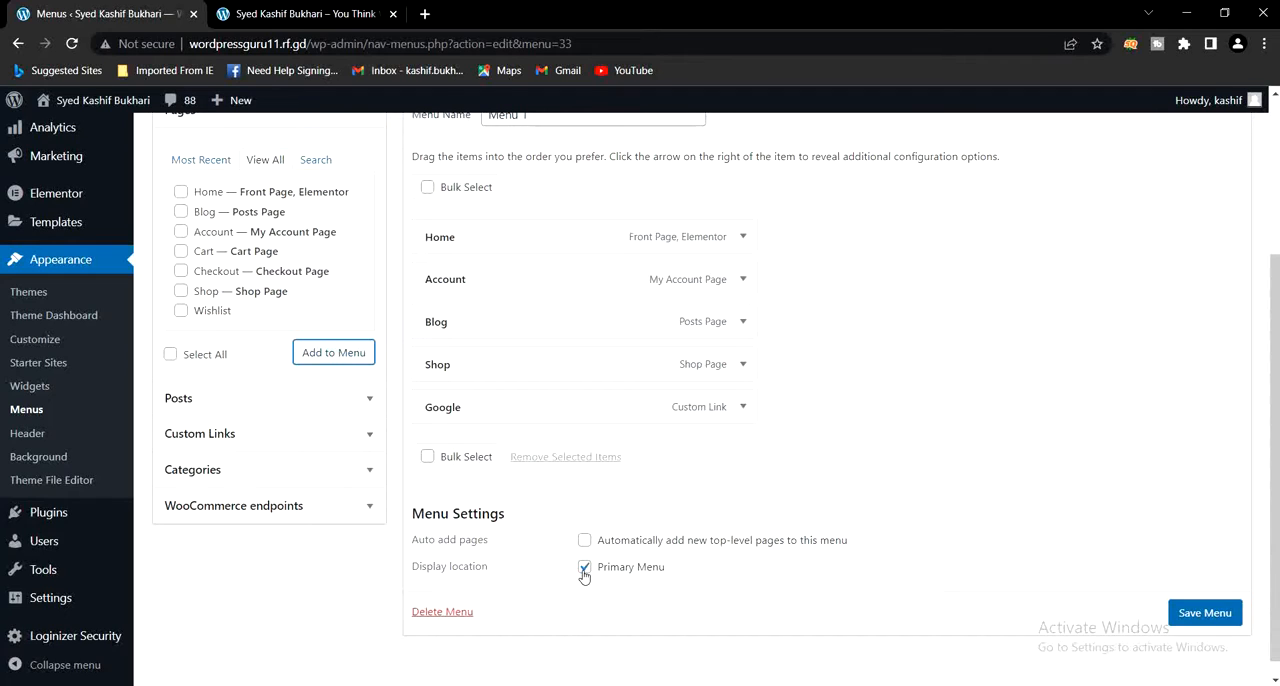
pyautogui.click(1207, 615)
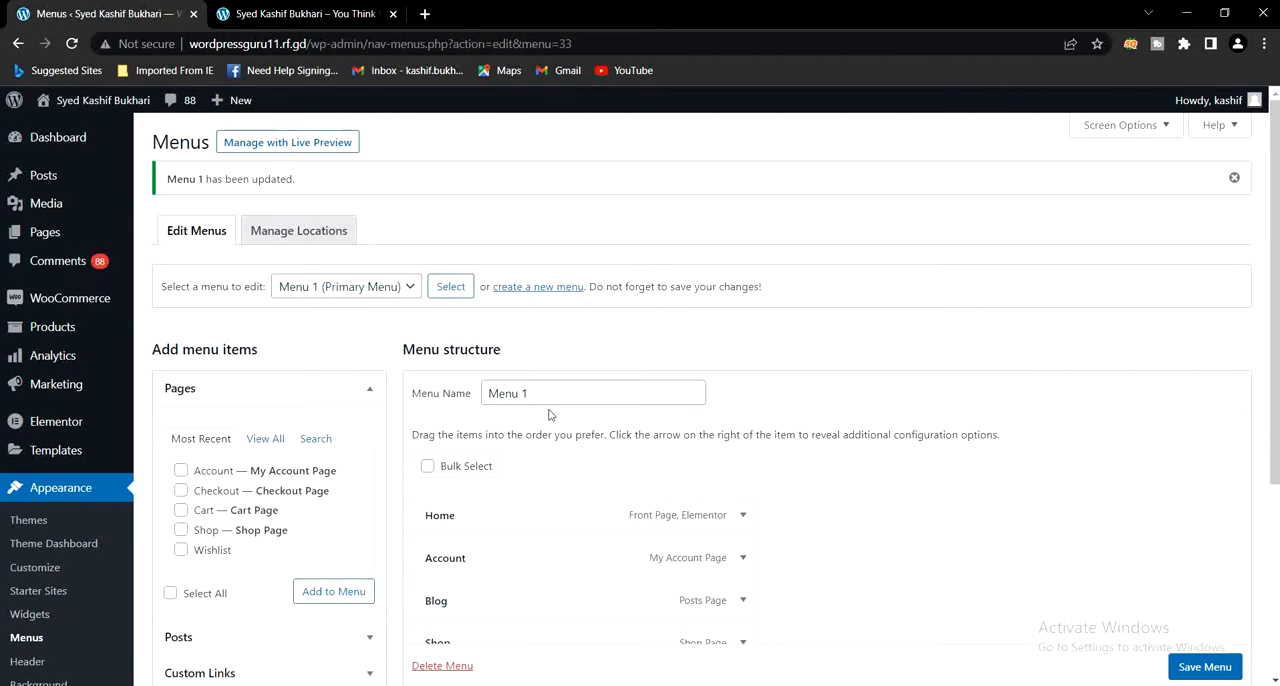
# - Reload the live home page to check the header navigation, and return to the Menus page
pyautogui.click(320, 17)
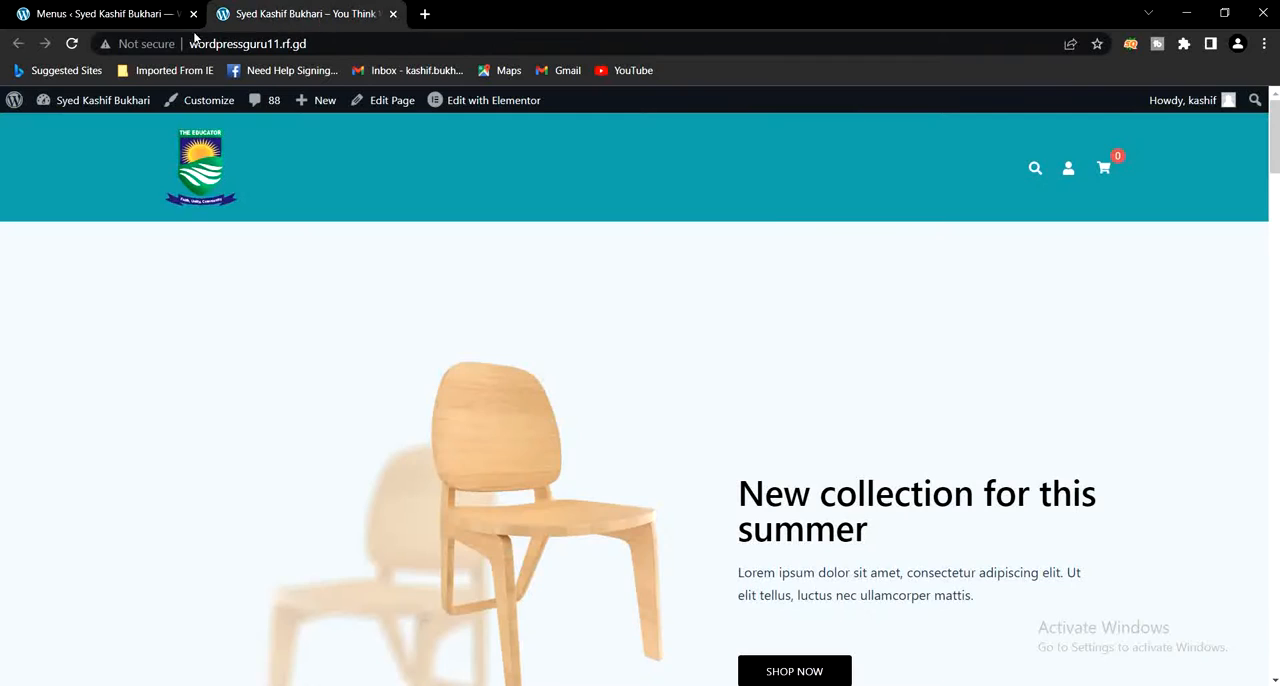
pyautogui.click(71, 43)
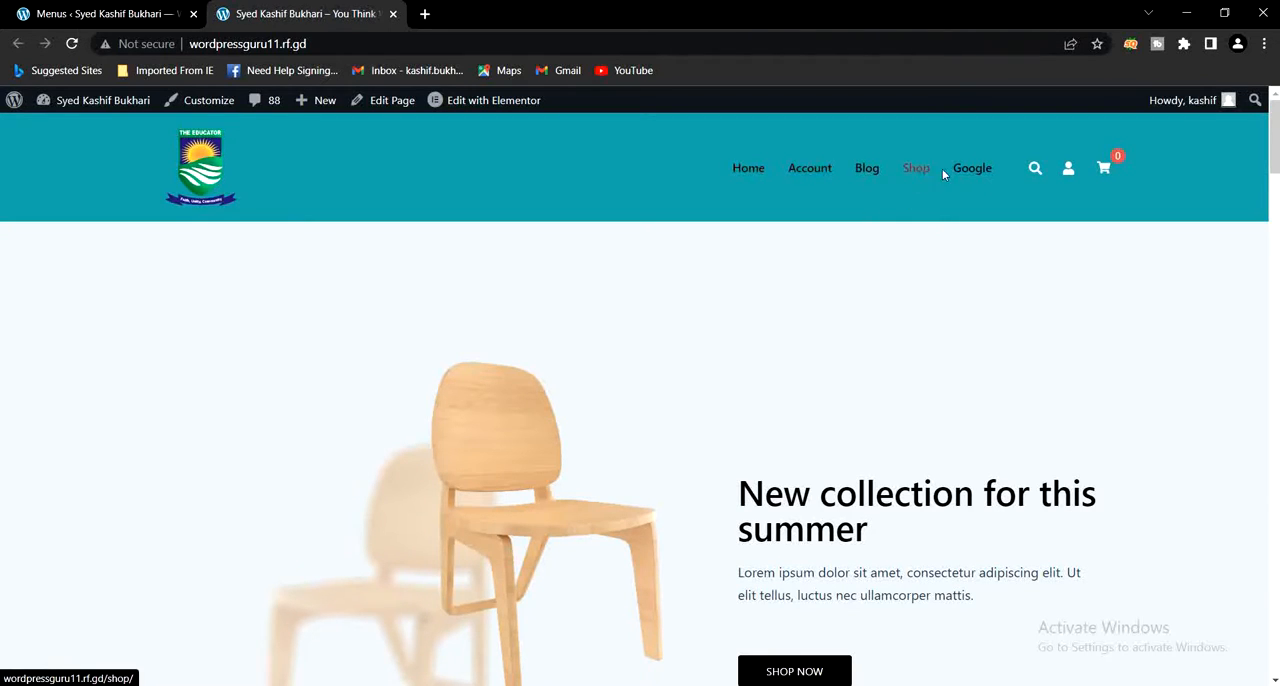
pyautogui.click(99, 10)
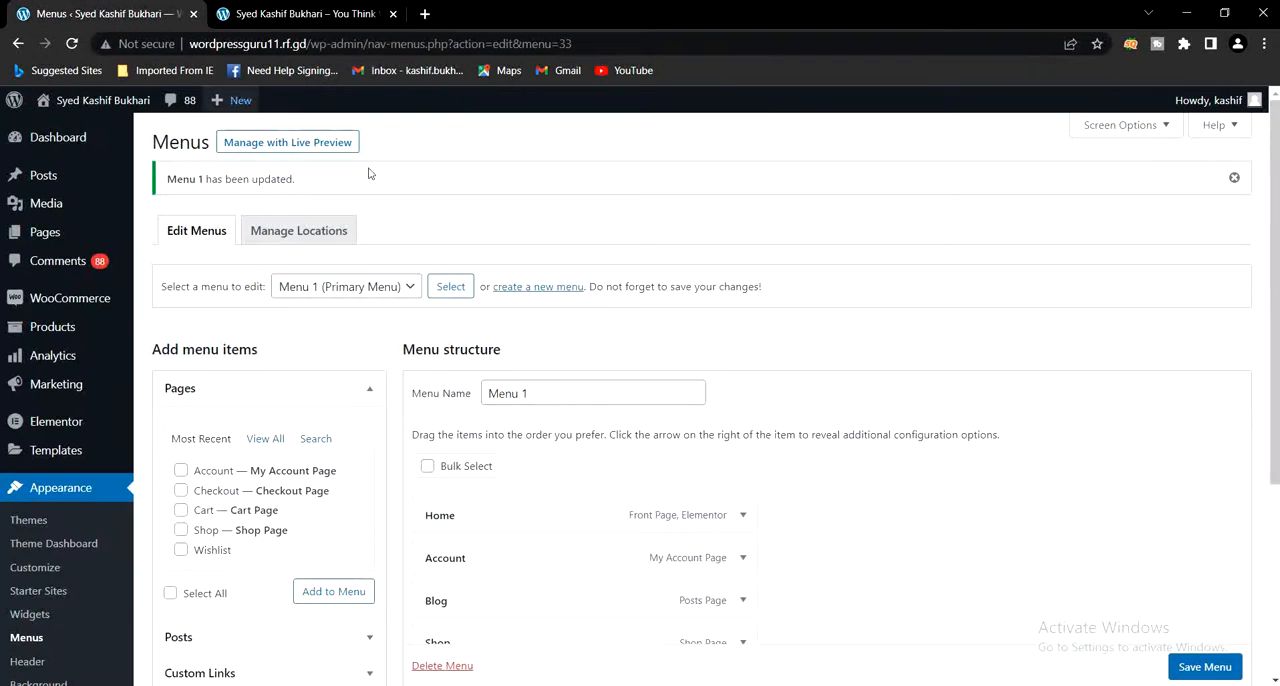
# - Nest the Blog and Shop items as sub items under Account and save the menu
pyautogui.scroll(-3, 855, 539)
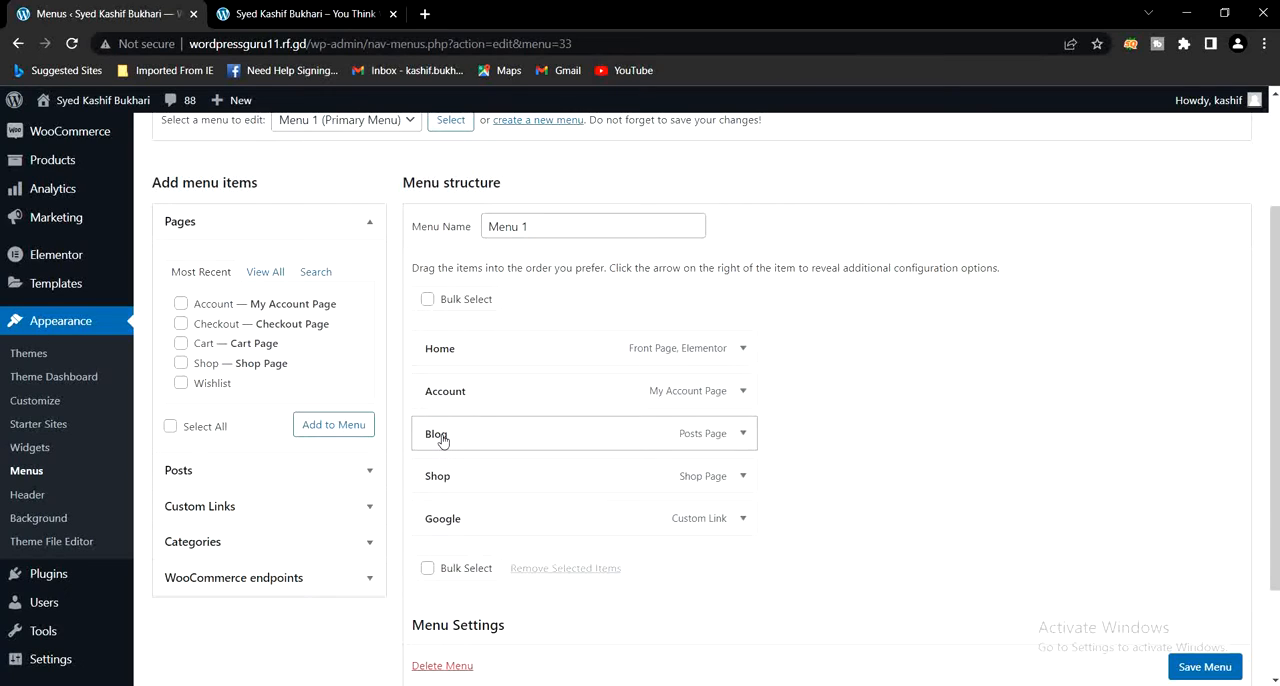
pyautogui.moveTo(443, 440); pyautogui.dragTo(477, 432)
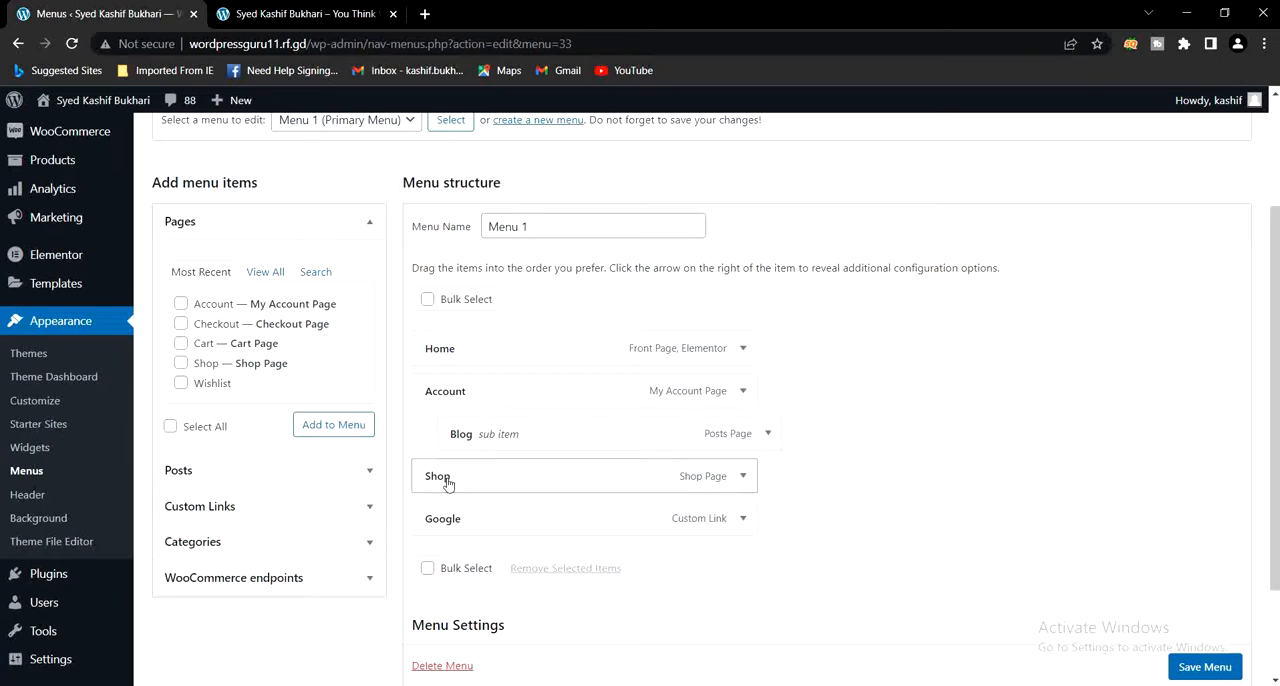
pyautogui.moveTo(450, 485); pyautogui.dragTo(474, 483)
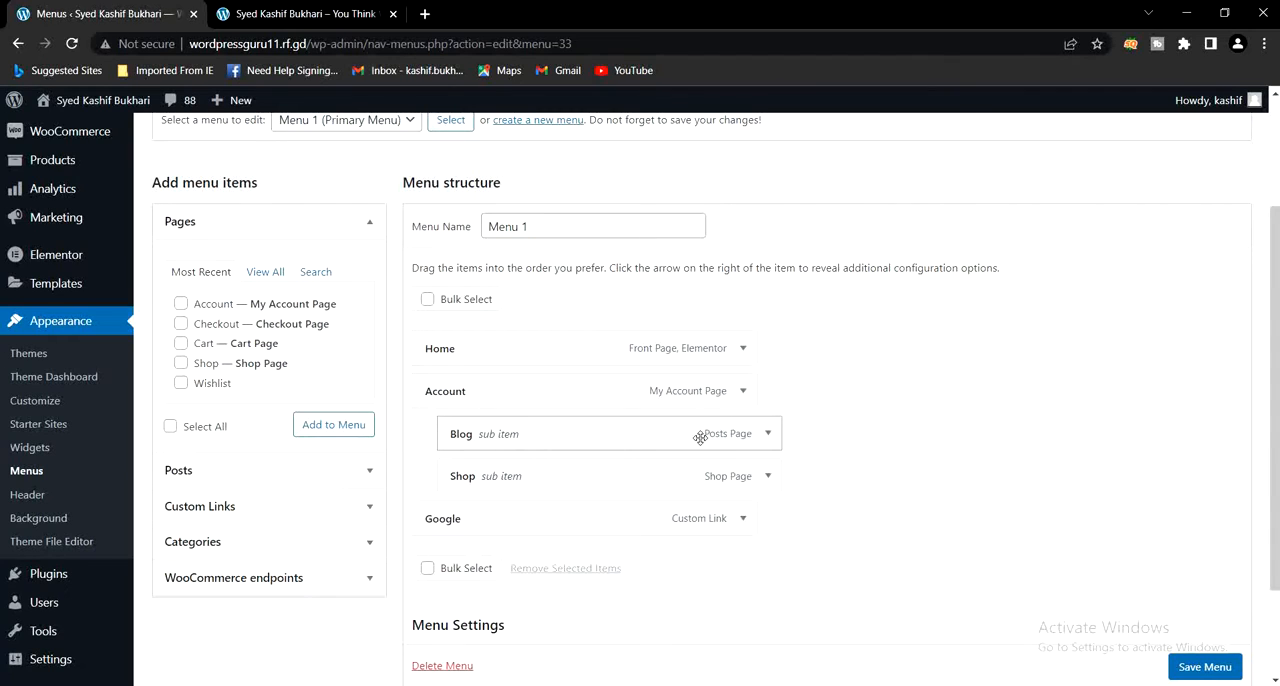
pyautogui.scroll(-1, 1196, 678)
pyautogui.click(1204, 666)
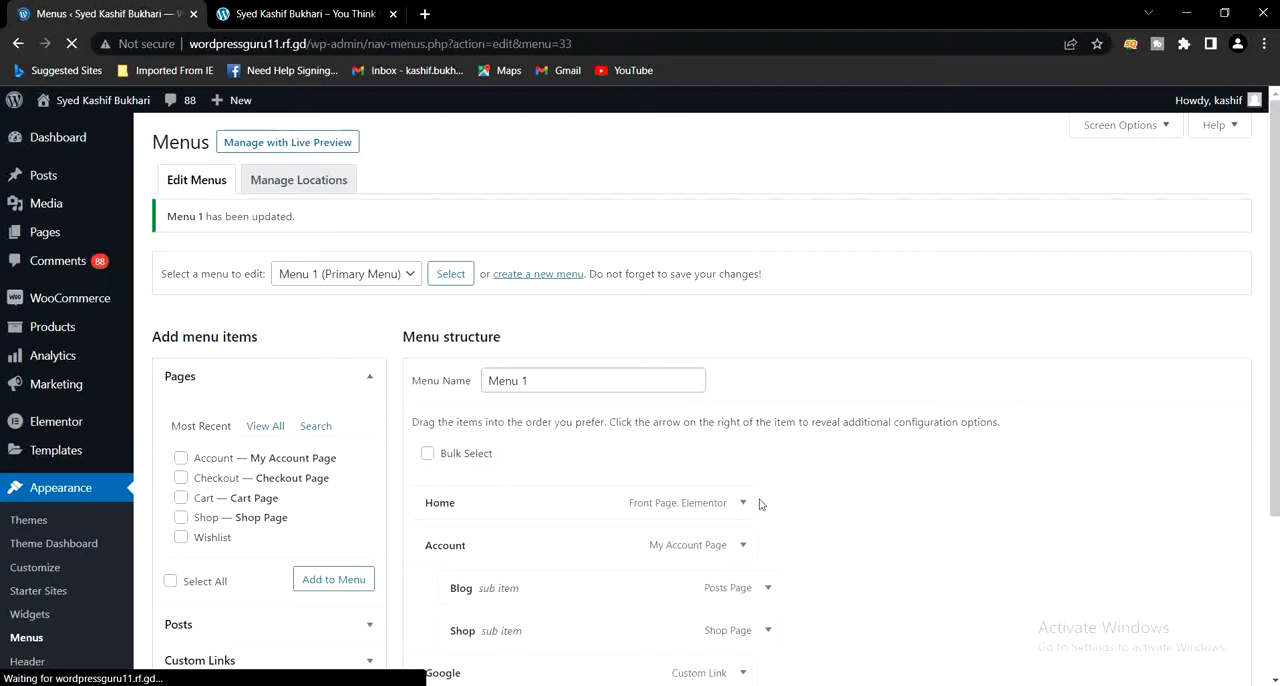
# - Reload the live home page and check the Account submenu in the header navigation
pyautogui.scroll(-2, 765, 502)
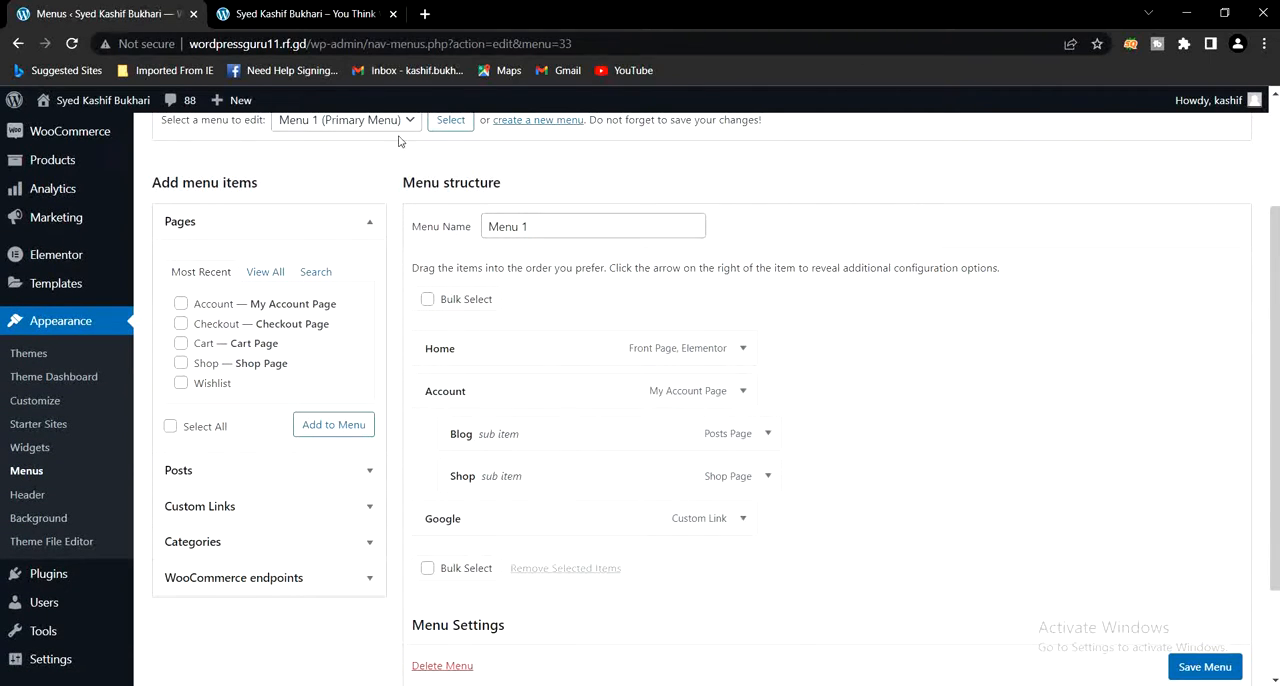
pyautogui.click(300, 14)
pyautogui.click(73, 45)
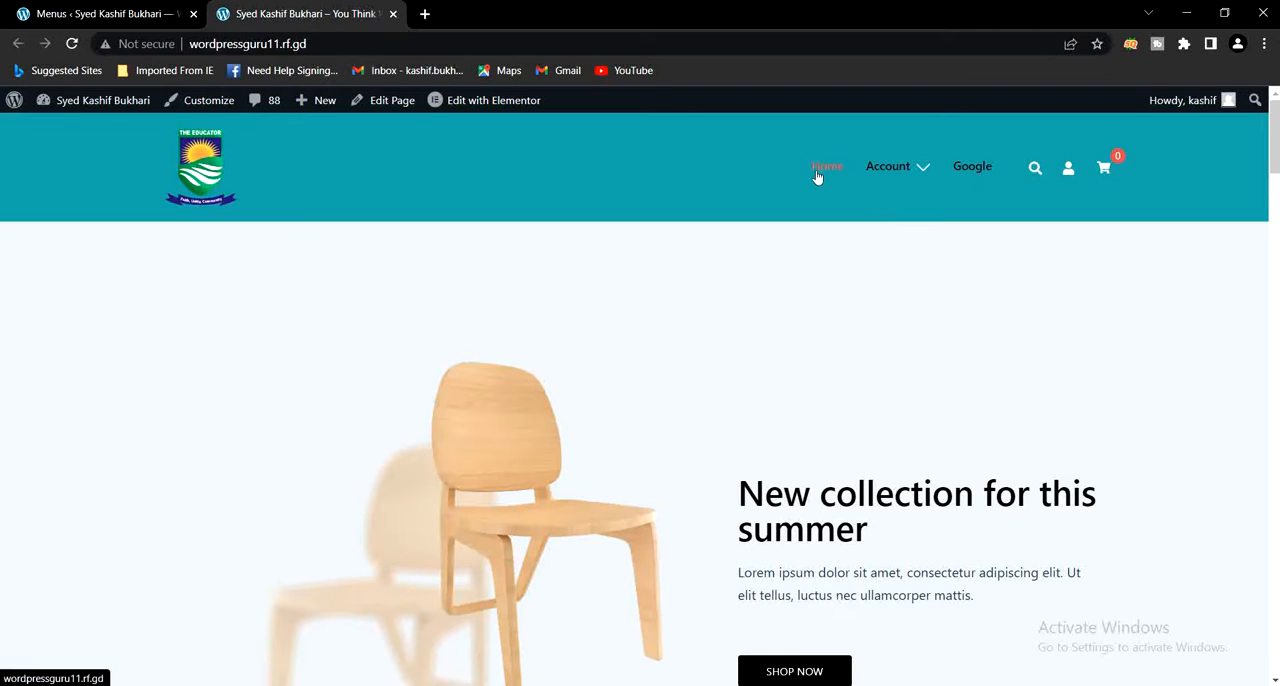
pyautogui.moveTo(878, 172)
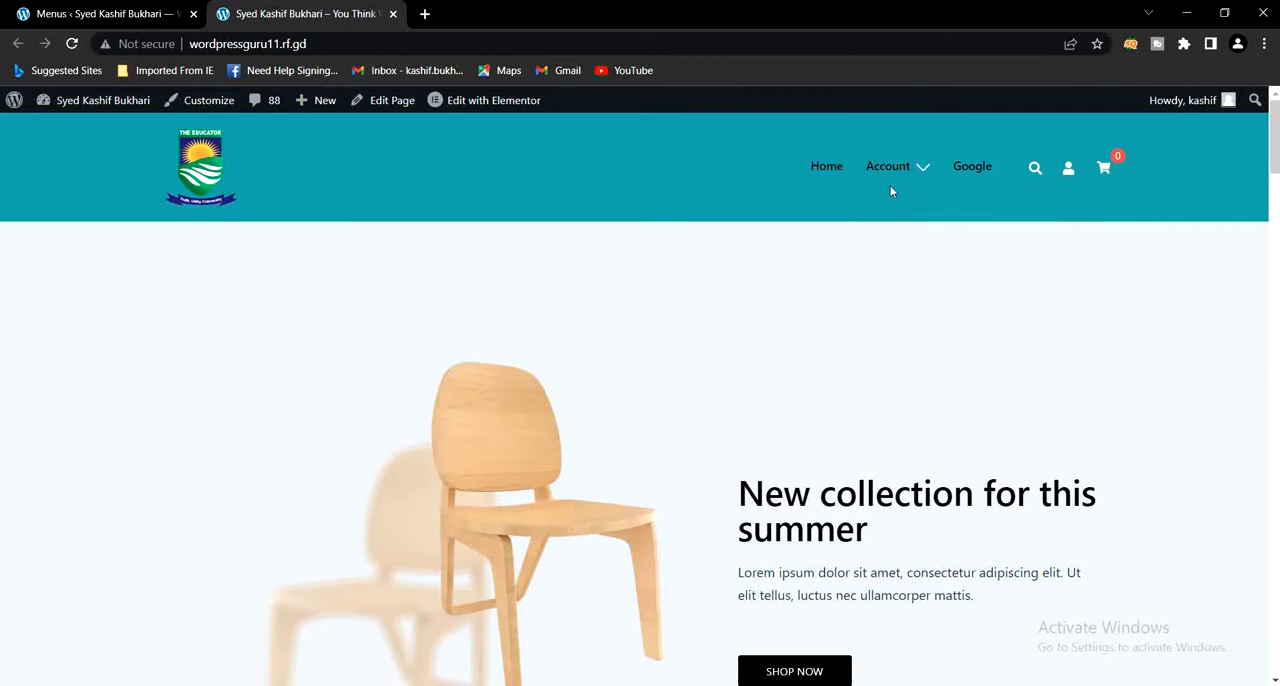
# - Open the header's Google link in a new tab to test it, and close that tab
pyautogui.rightClick(972, 170)
pyautogui.click(994, 177)
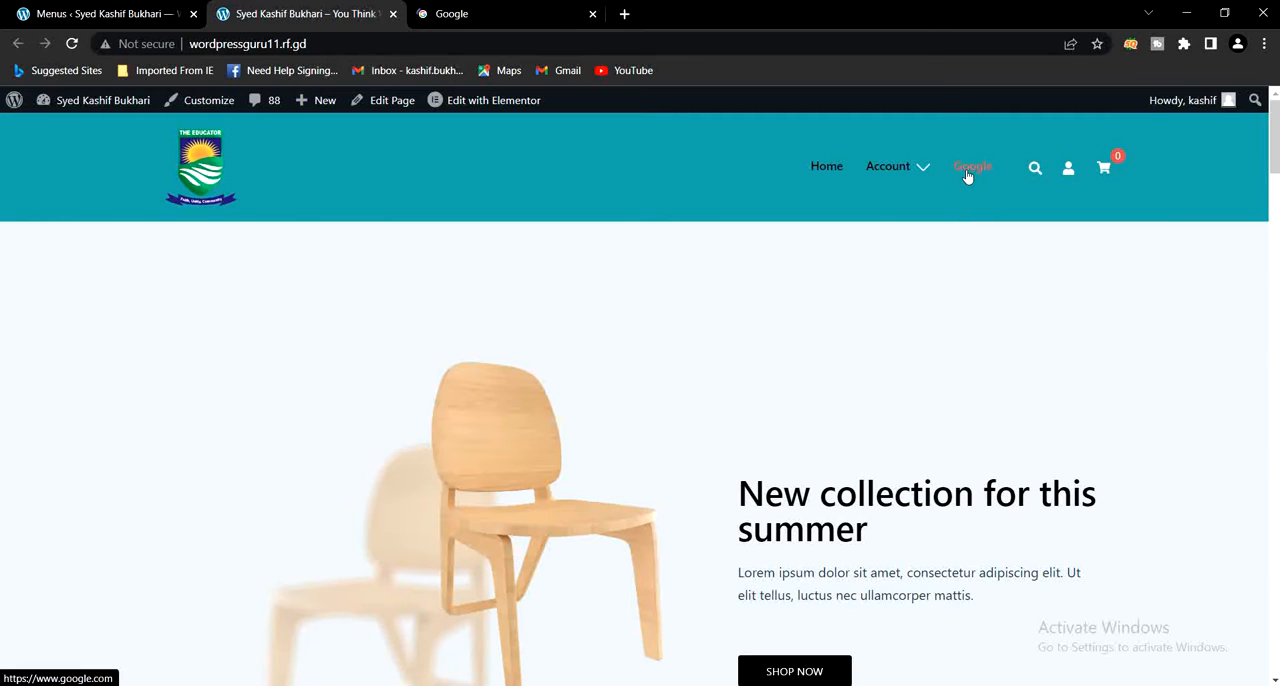
pyautogui.click(491, 19)
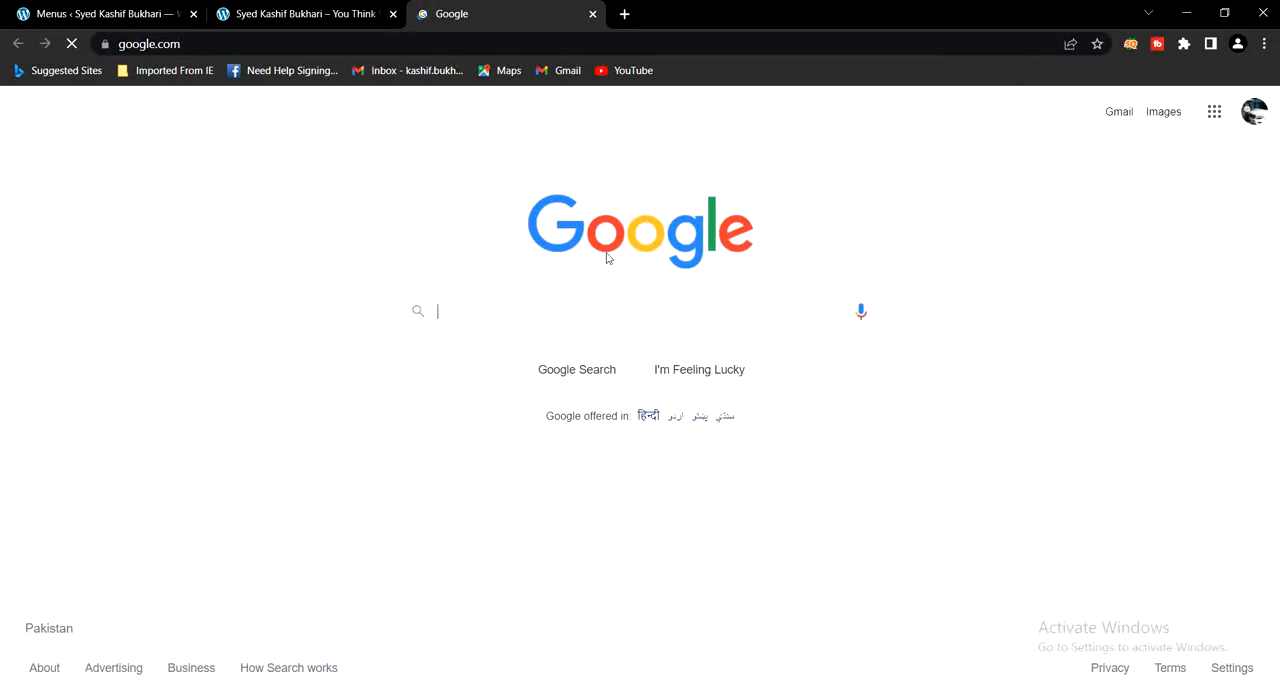
pyautogui.click(593, 15)
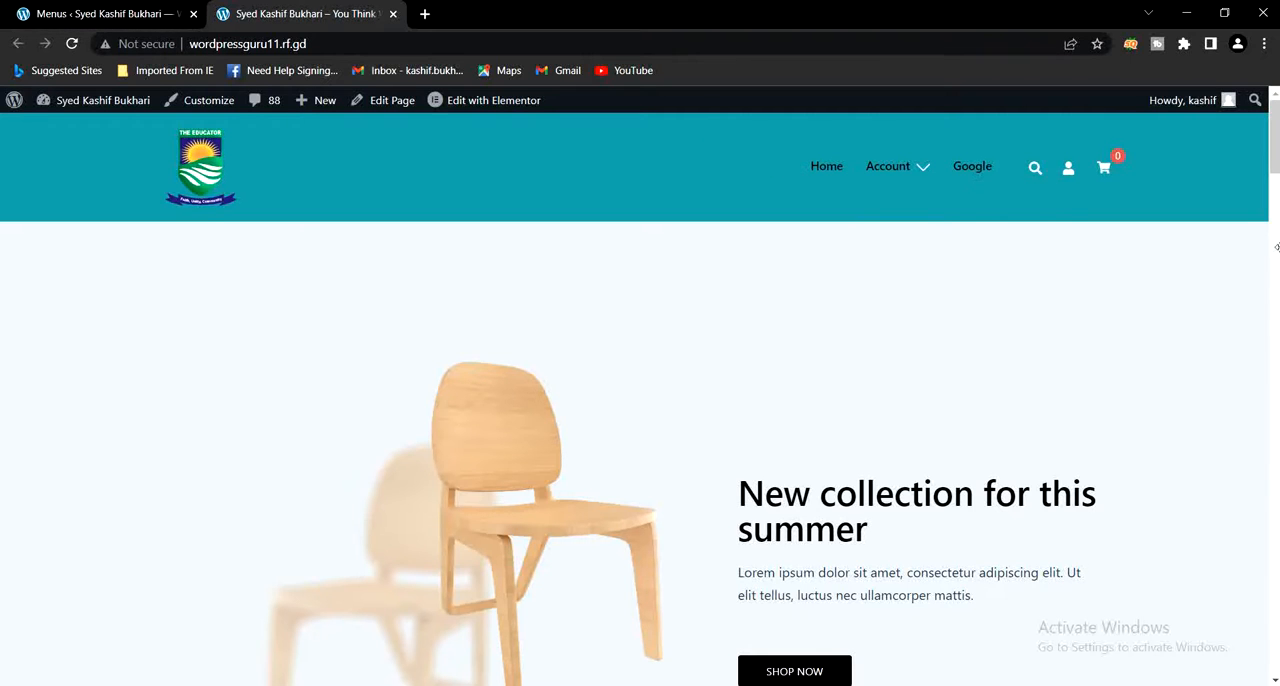
# - Look over the live home page's footer, and load the Footer menu for editing on the Menus page with all pages listed
pyautogui.moveTo(1275, 148); pyautogui.dragTo(1275, 653)
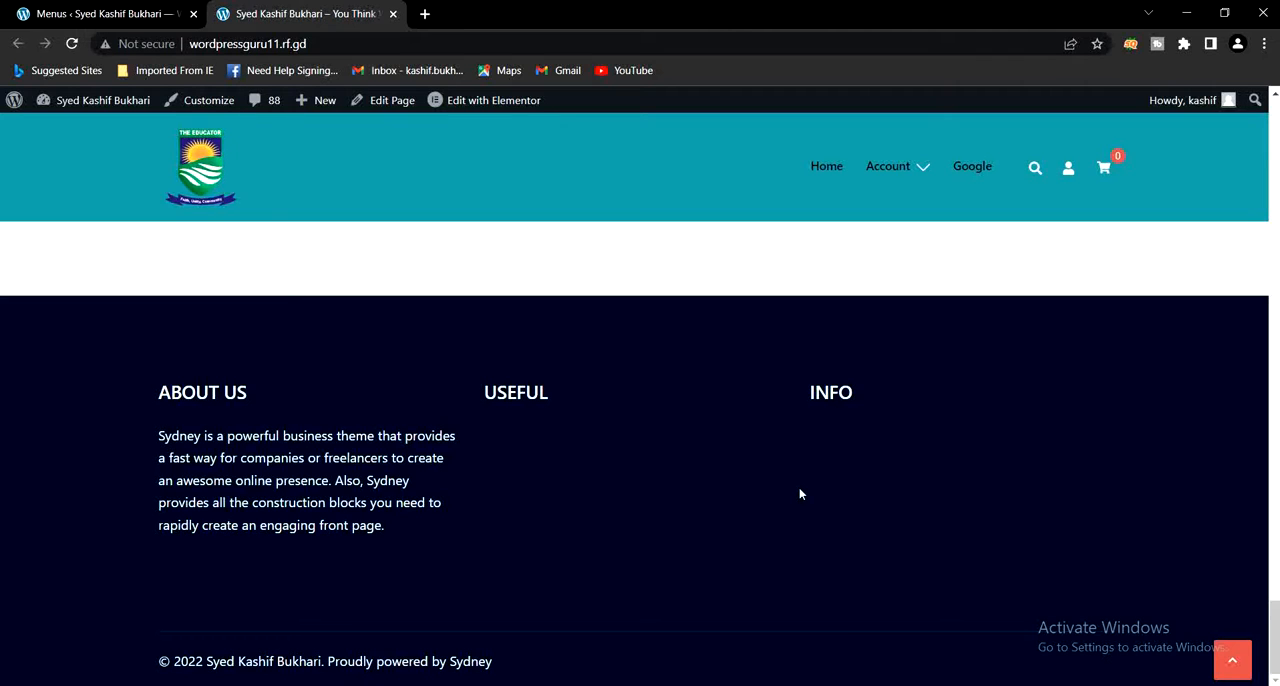
pyautogui.click(110, 12)
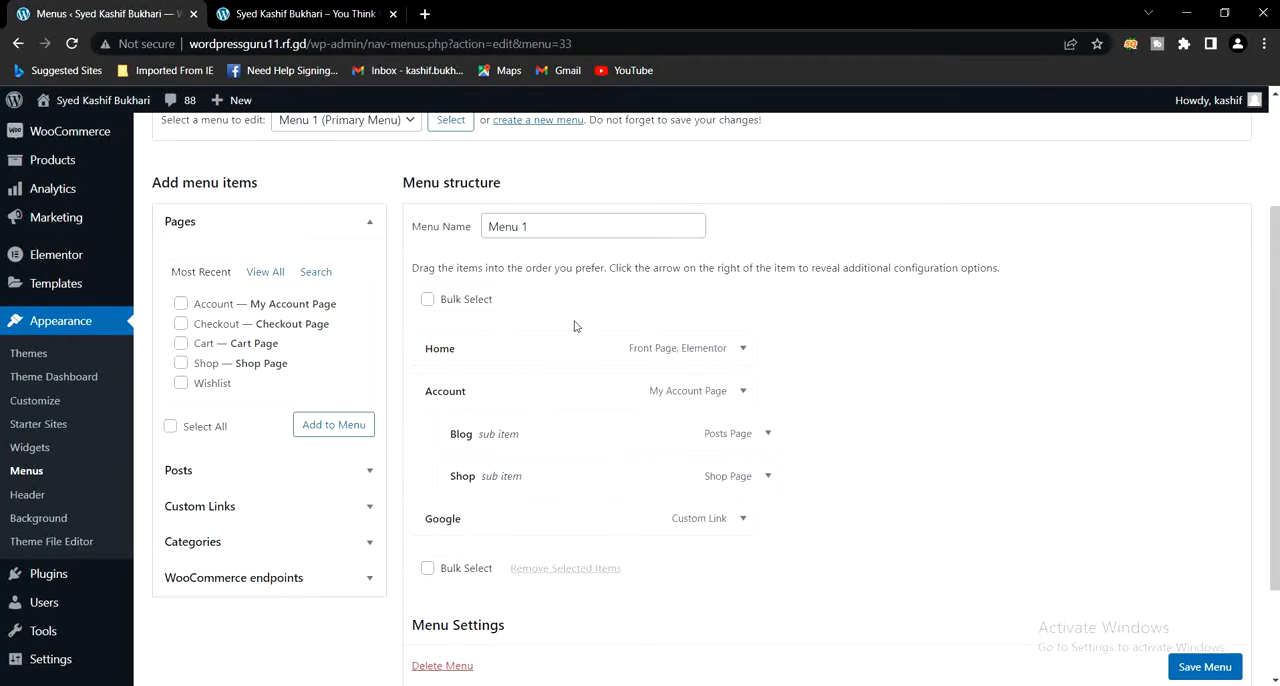
pyautogui.scroll(2, 379, 320)
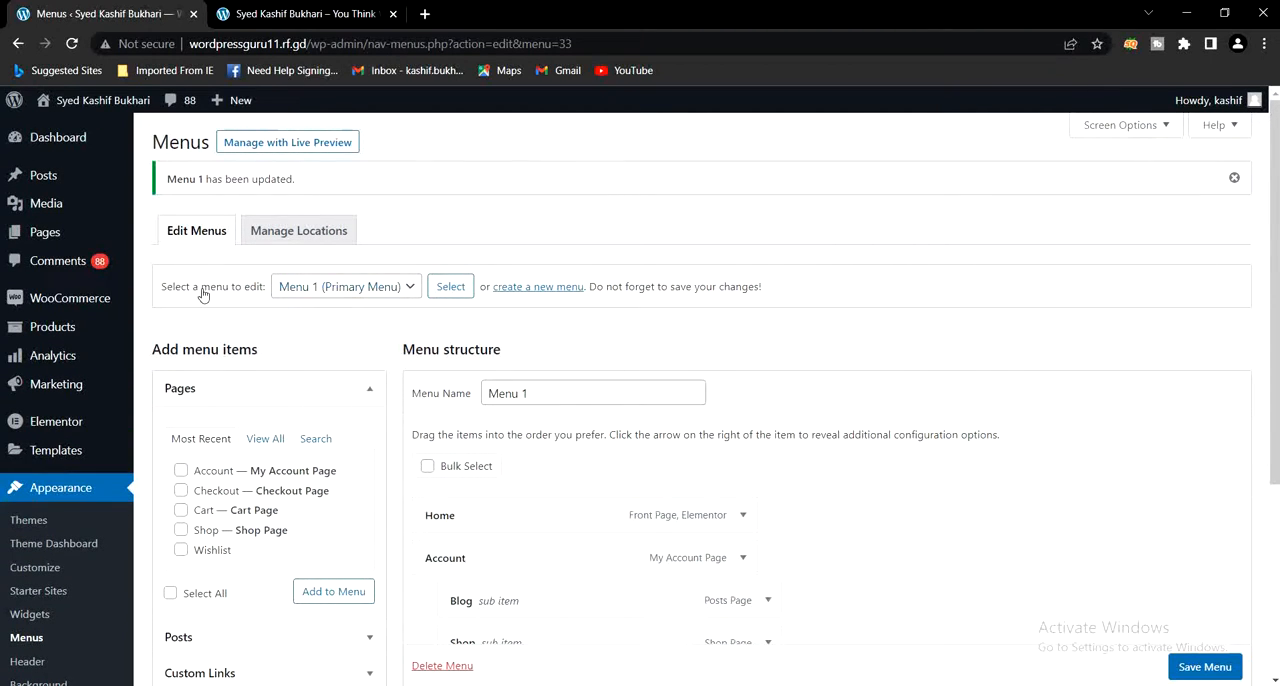
pyautogui.click(310, 289)
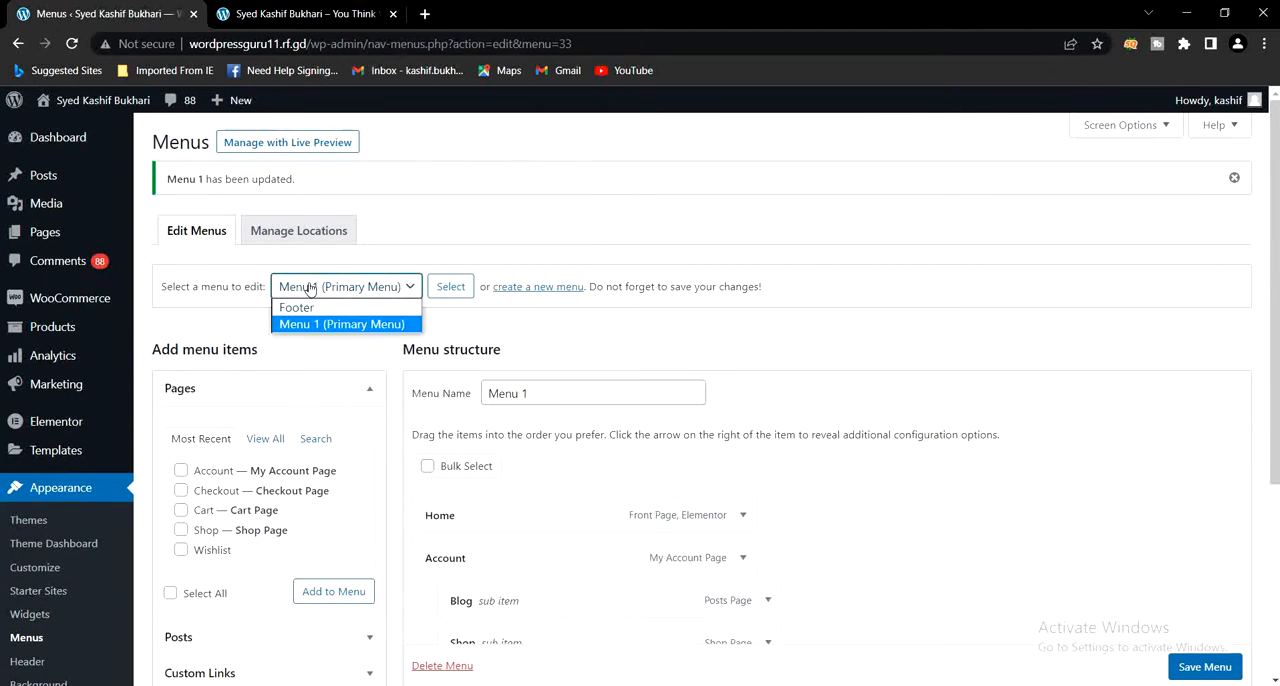
pyautogui.click(298, 308)
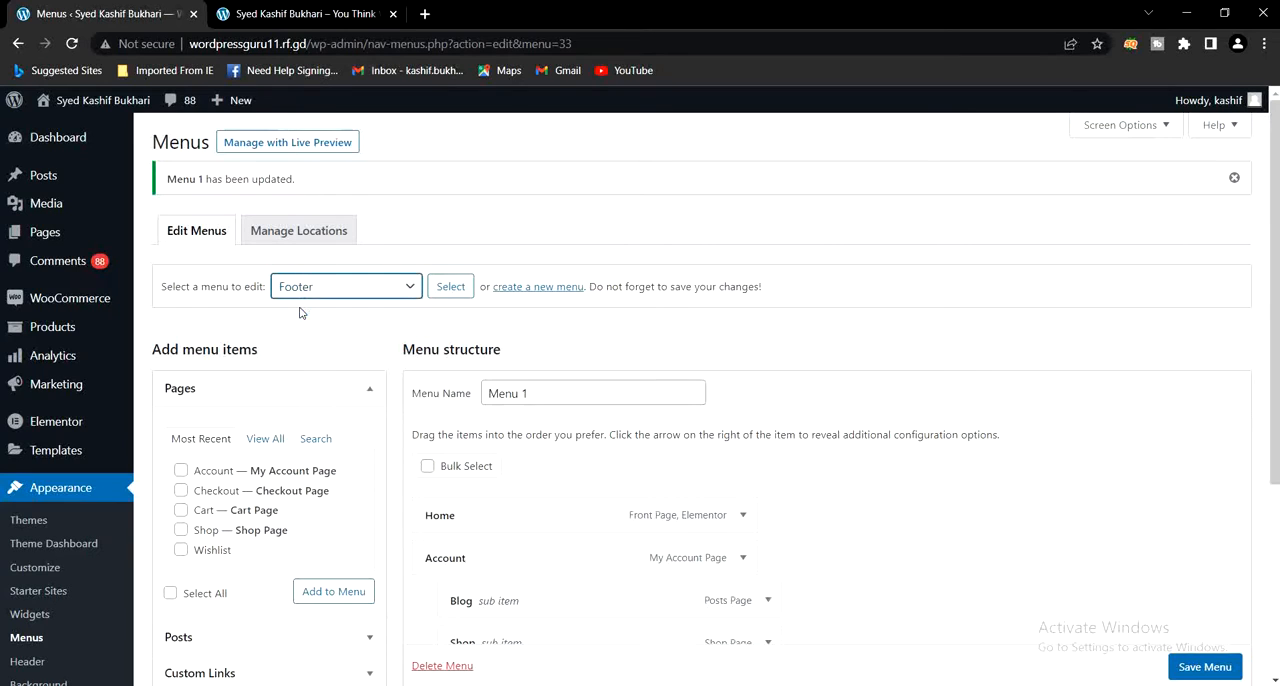
pyautogui.click(442, 288)
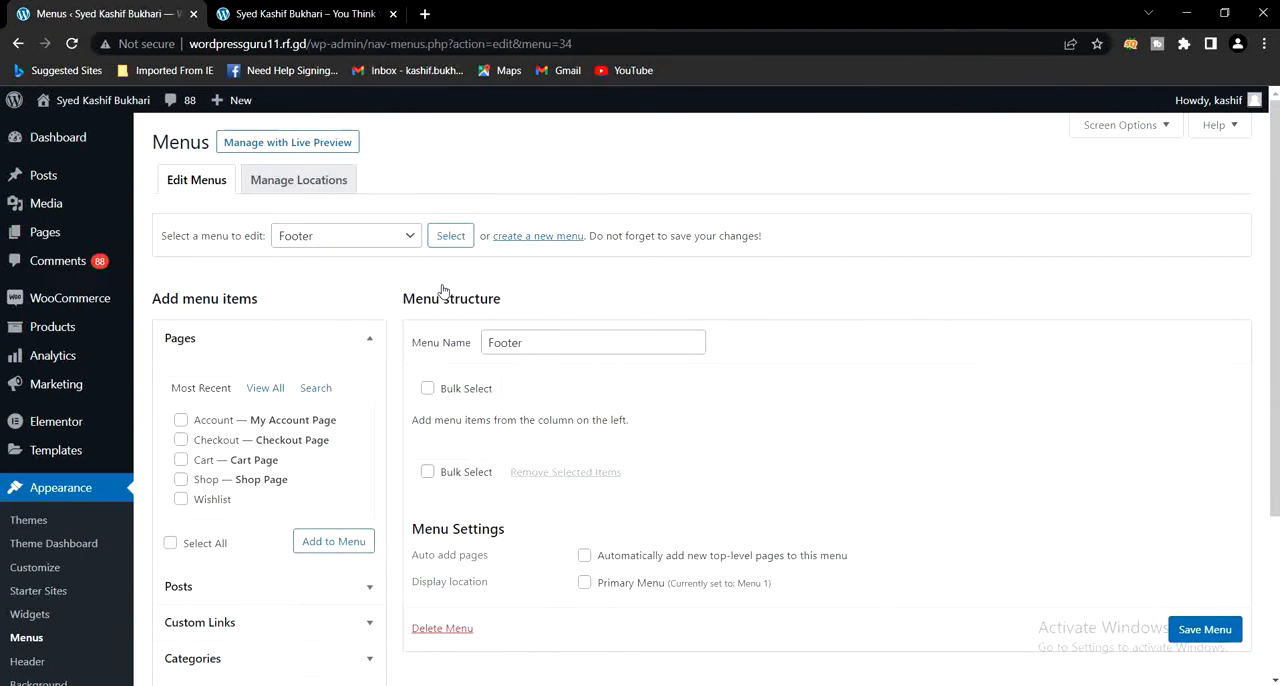
pyautogui.click(264, 390)
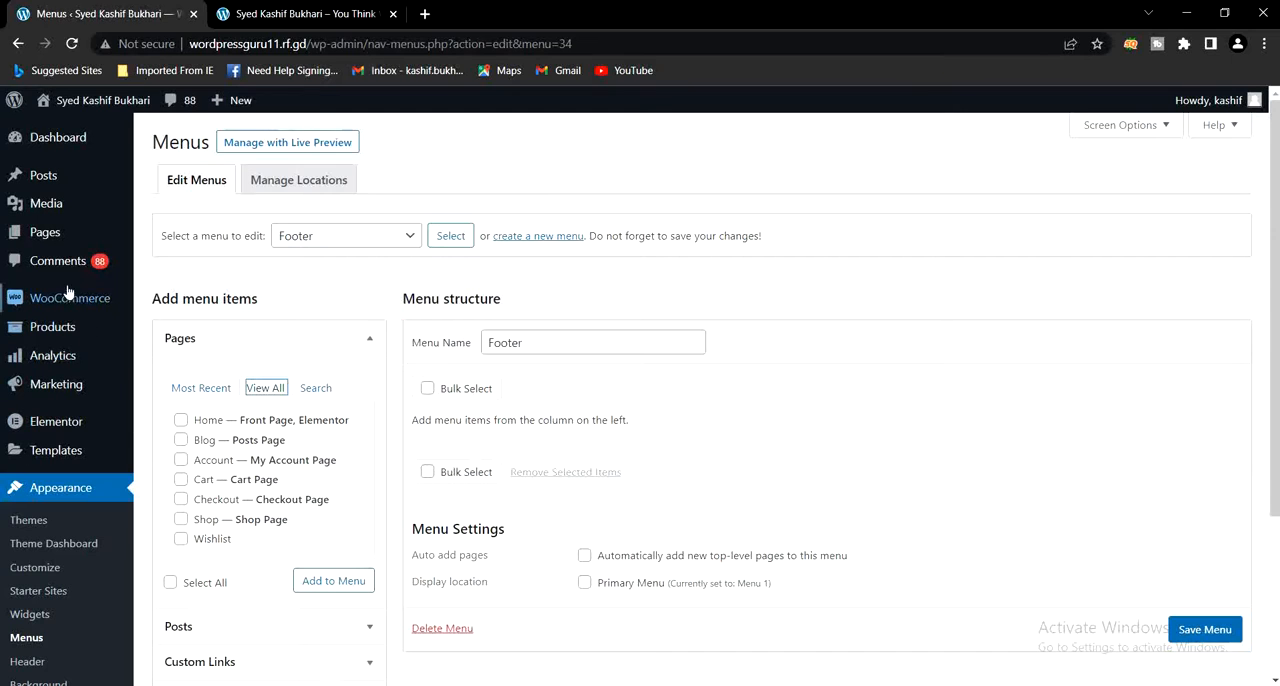
# - Open the All Pages list in a new tab and compare it with the pages offered for the Footer menu
pyautogui.moveTo(44, 238)
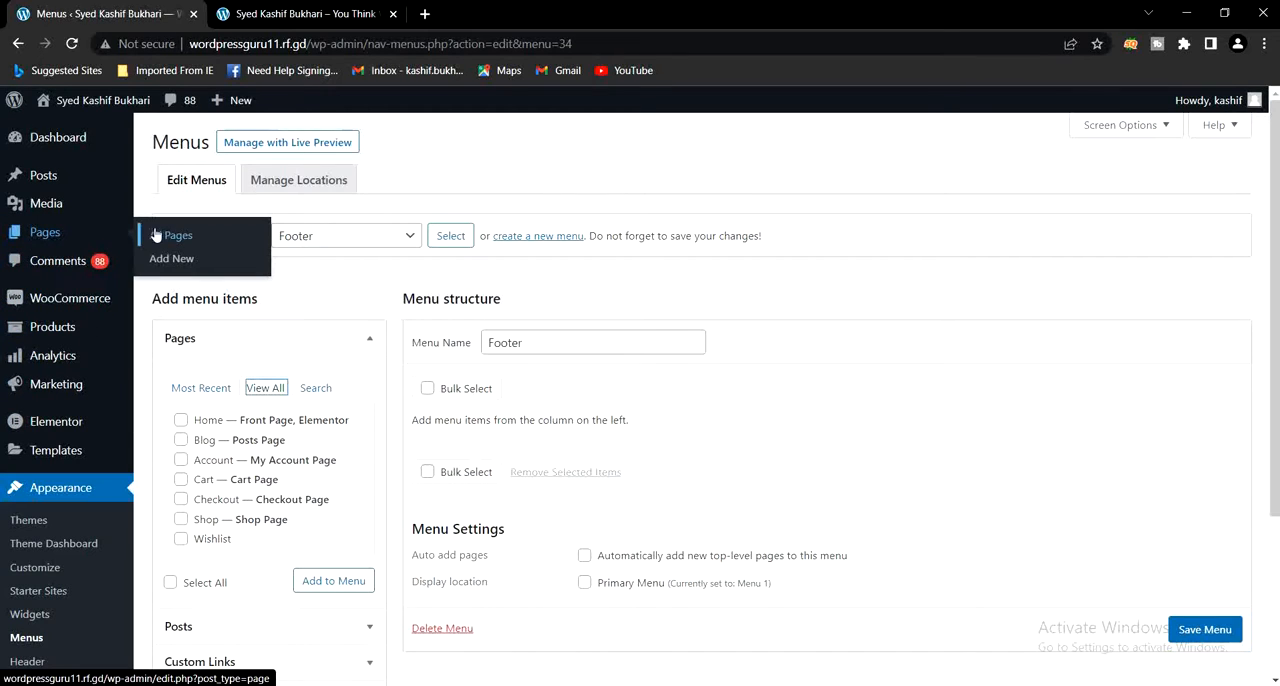
pyautogui.rightClick(188, 236)
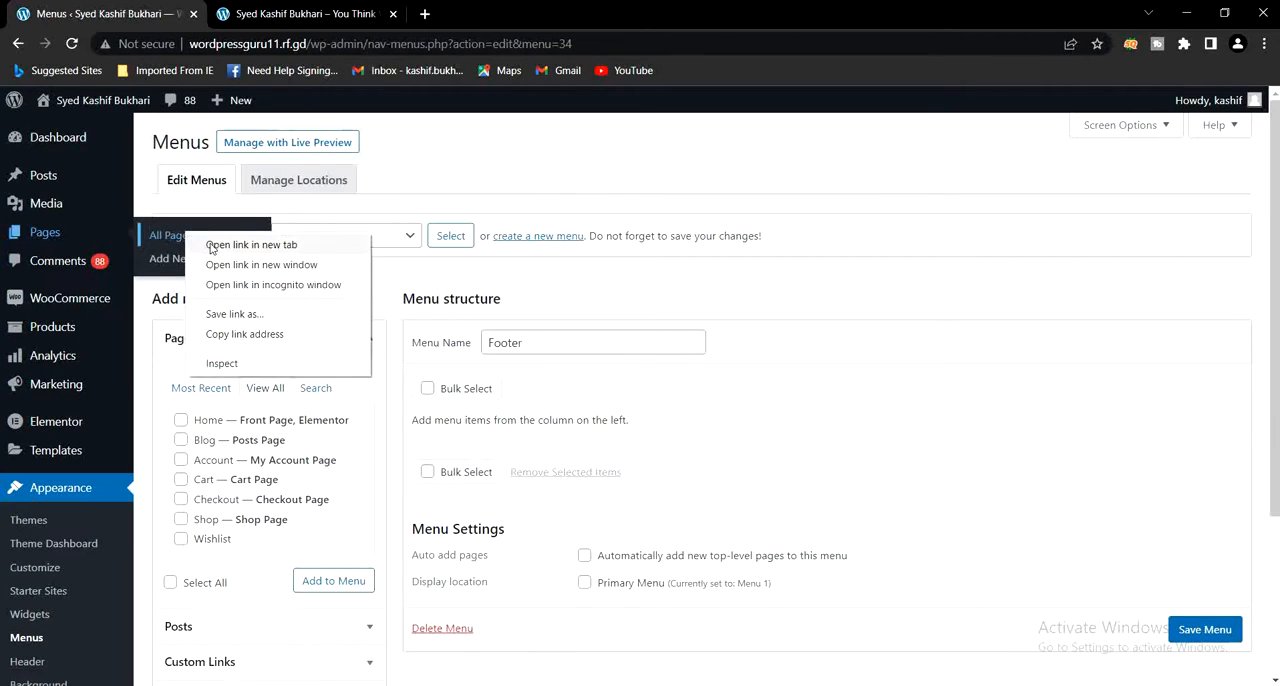
pyautogui.click(211, 246)
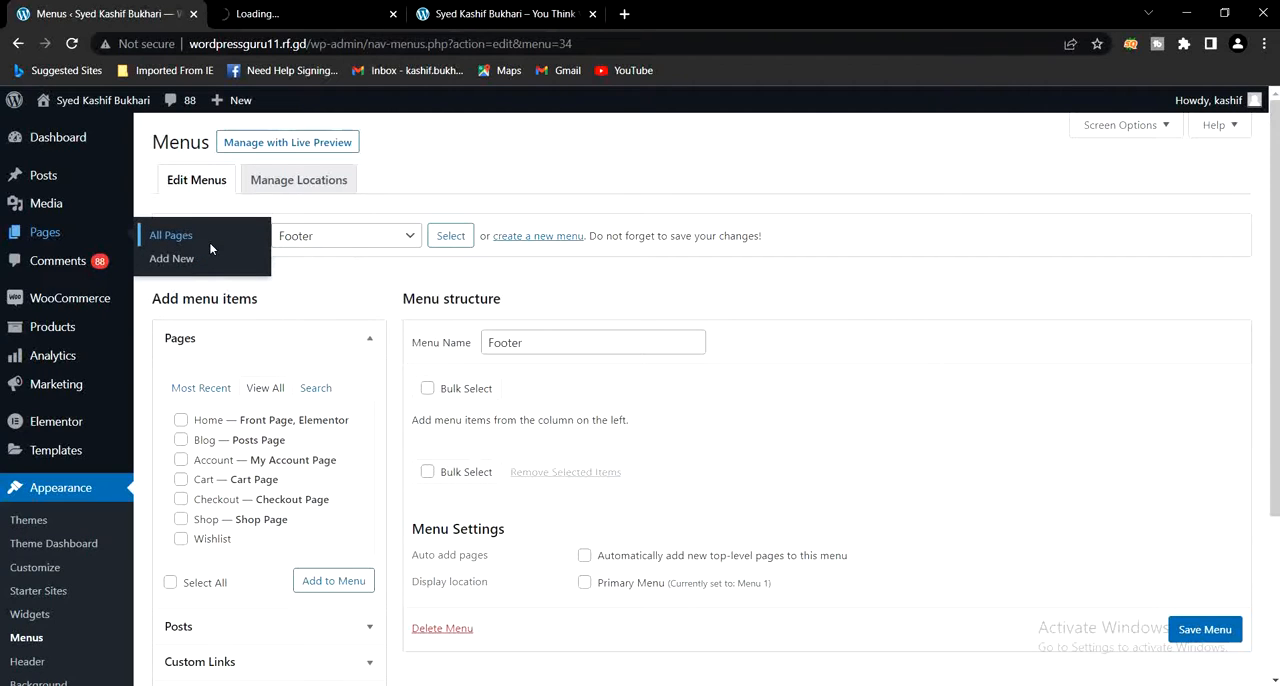
pyautogui.click(333, 14)
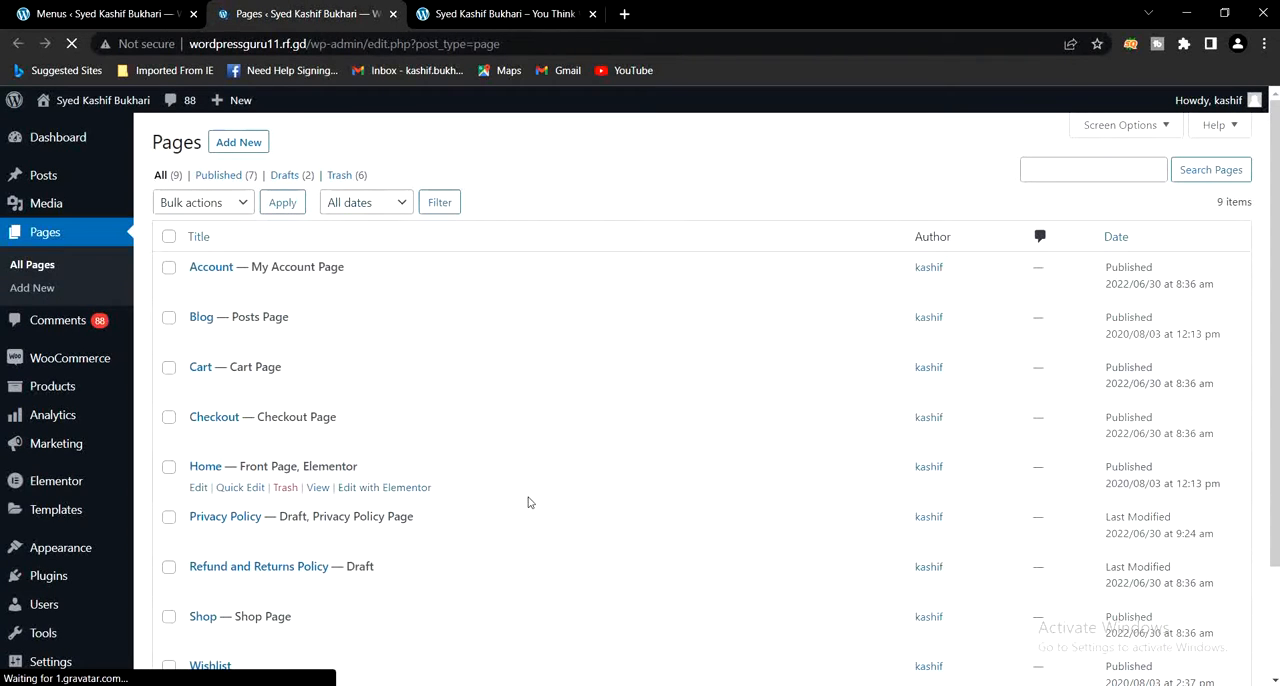
pyautogui.scroll(-2, 530, 495)
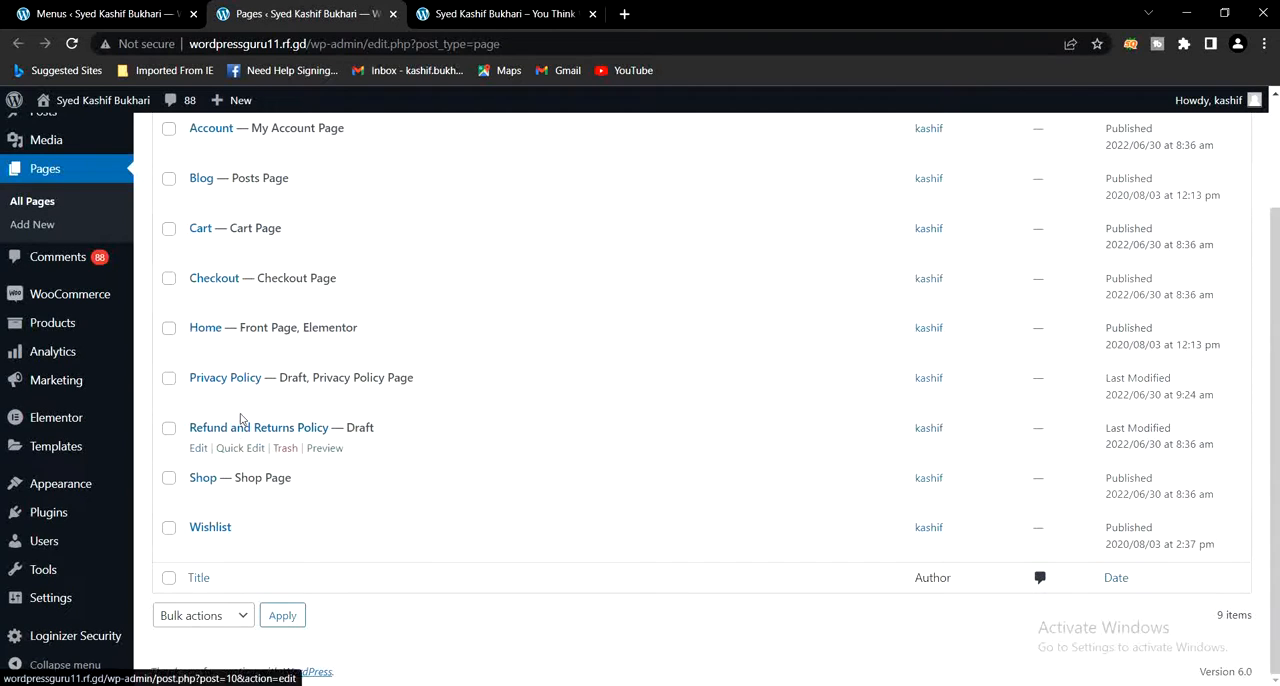
pyautogui.click(42, 14)
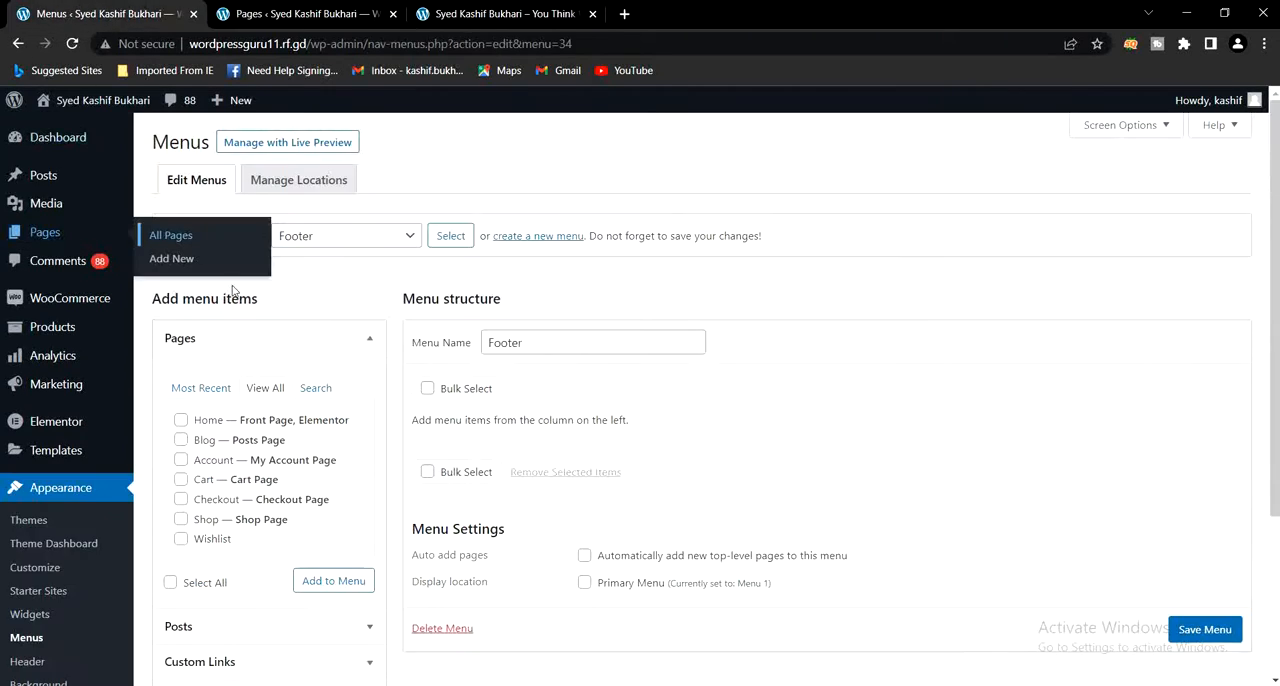
pyautogui.click(250, 14)
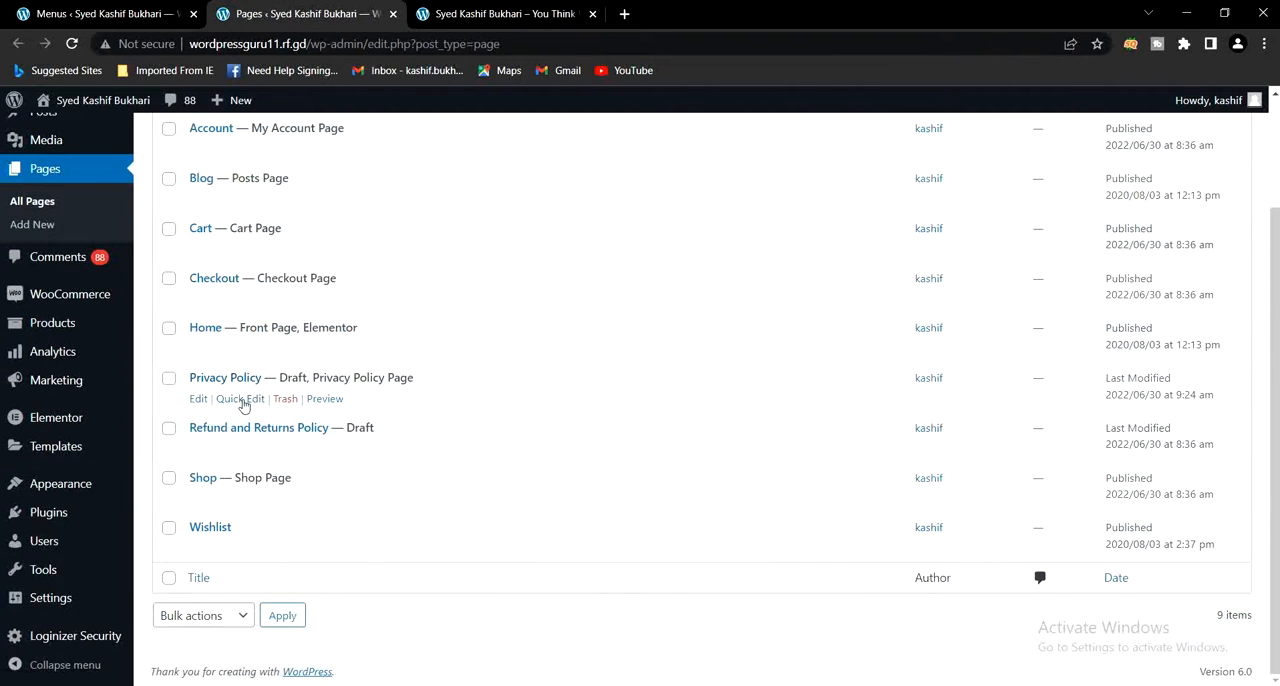
# - Change the Privacy Policy page's status to Published with Quick Edit and update it
pyautogui.click(241, 399)
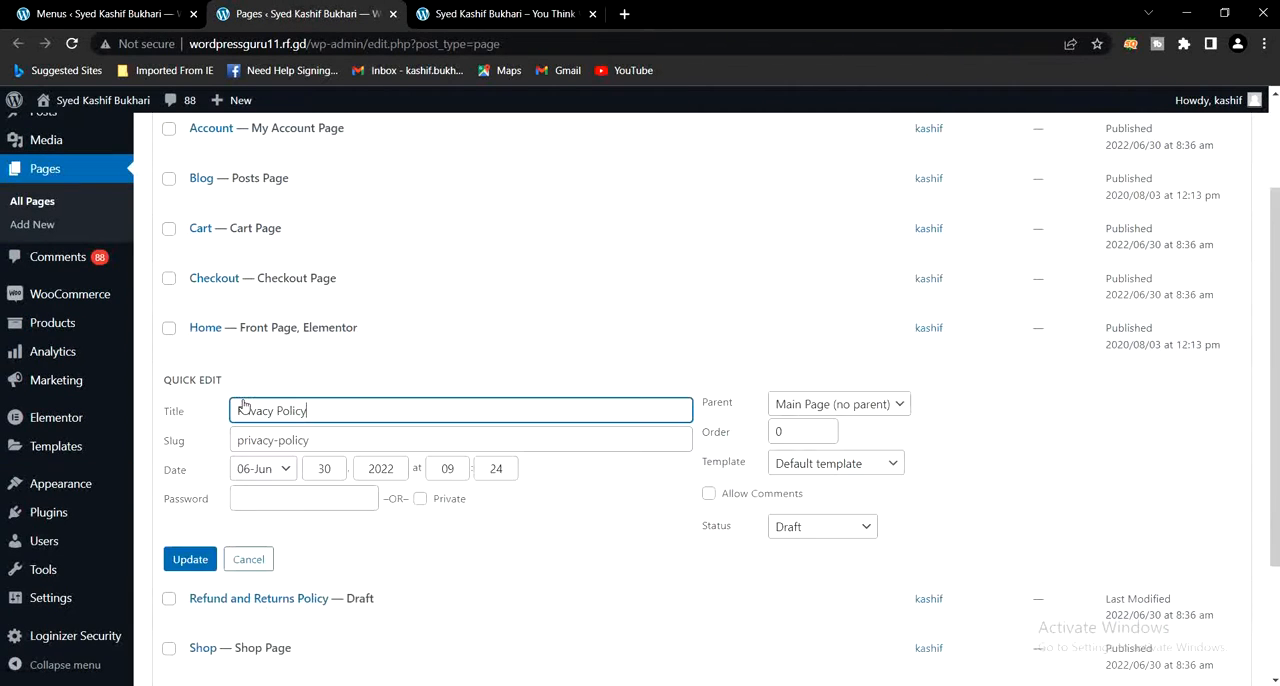
pyautogui.click(786, 531)
pyautogui.click(792, 541)
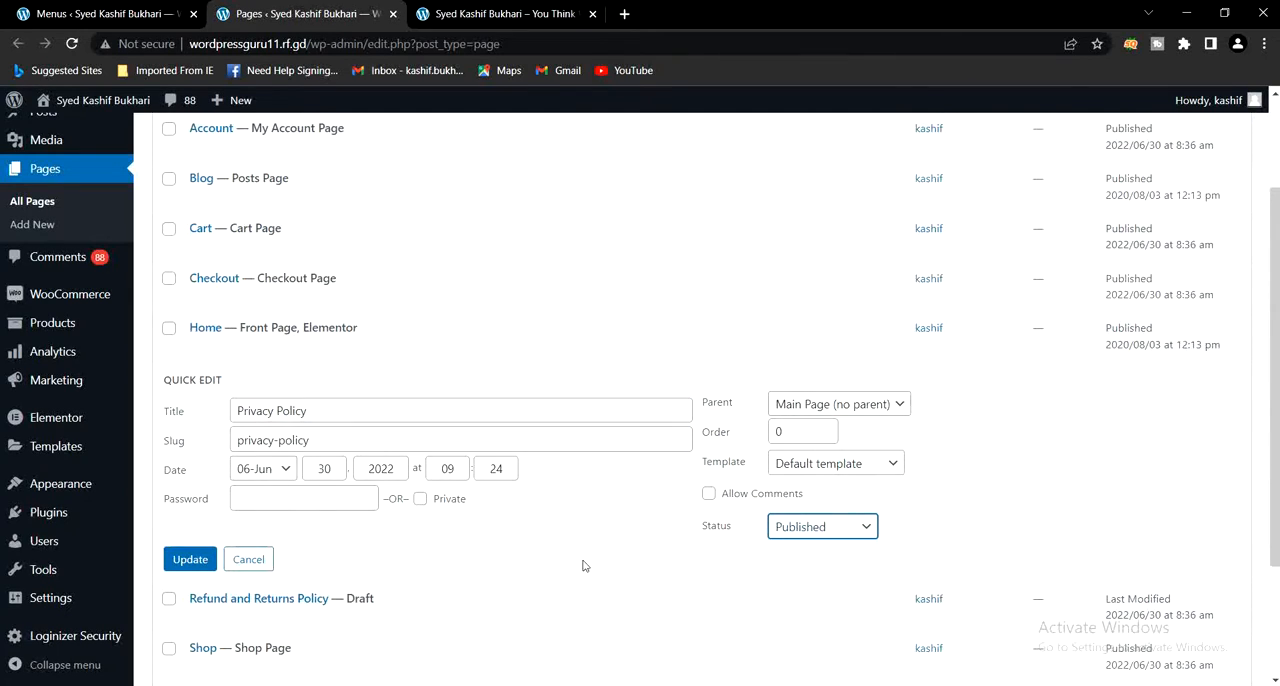
pyautogui.click(189, 569)
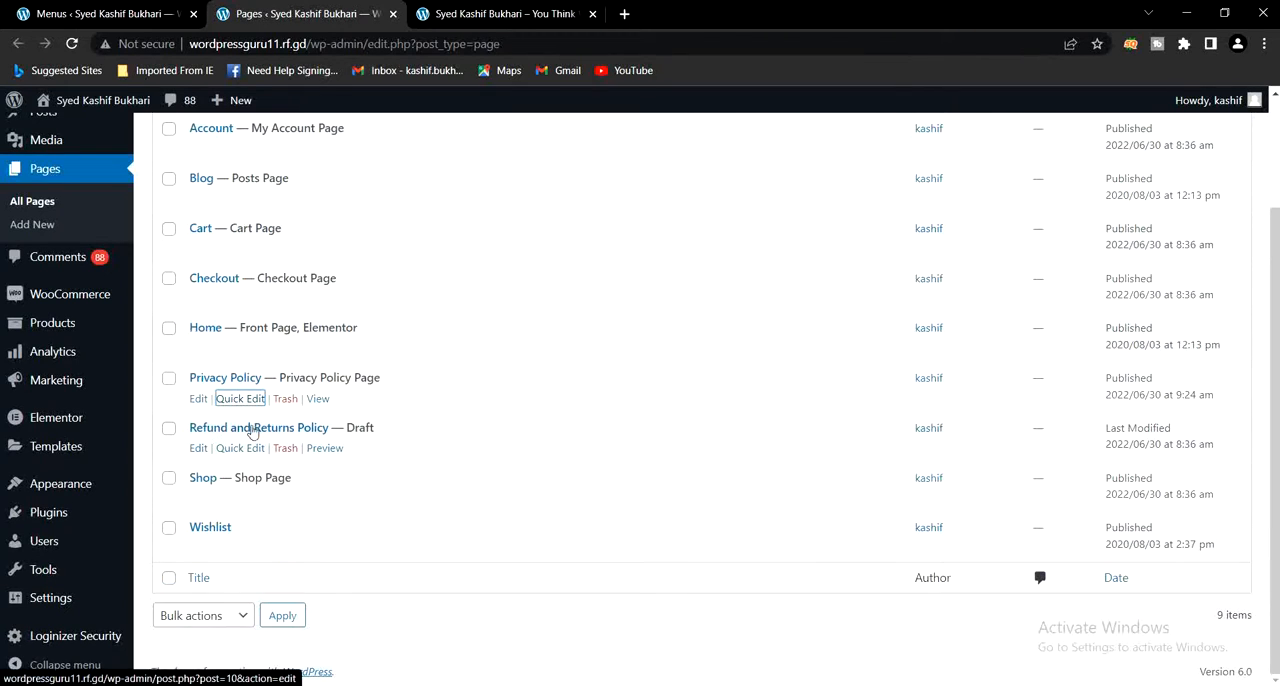
# - Change the Refund and Returns Policy page's status to Published with Quick Edit and update it
pyautogui.click(240, 448)
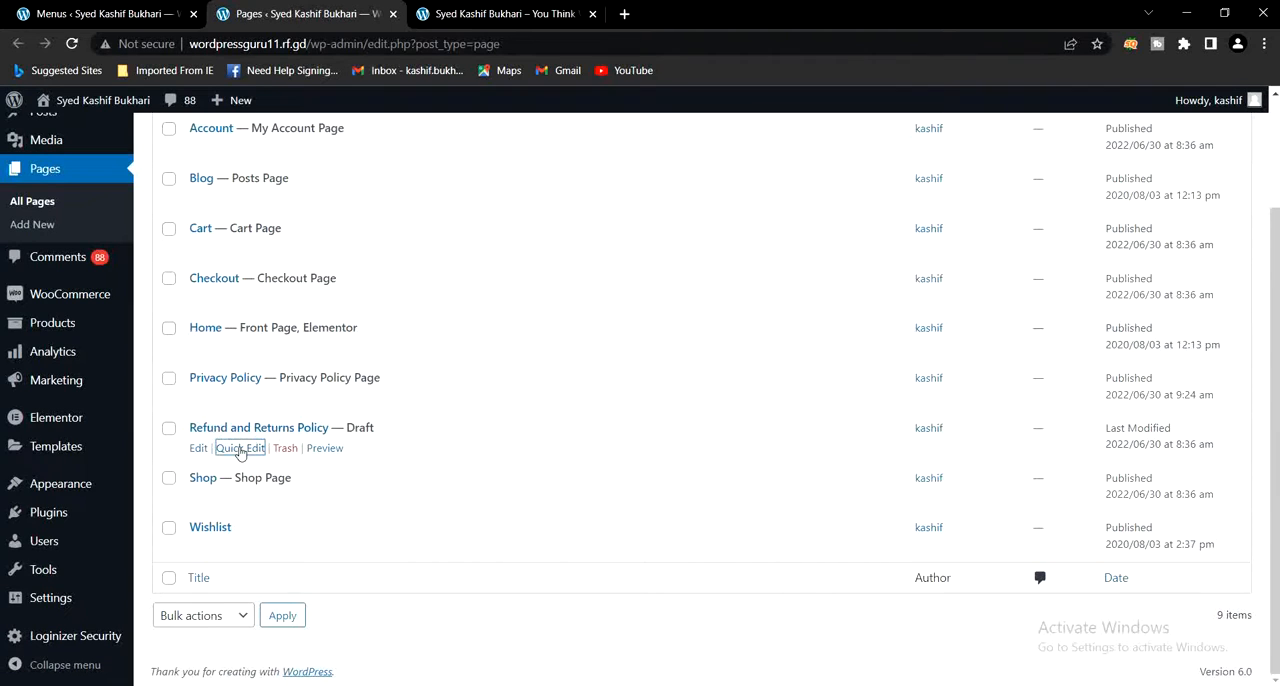
pyautogui.click(801, 580)
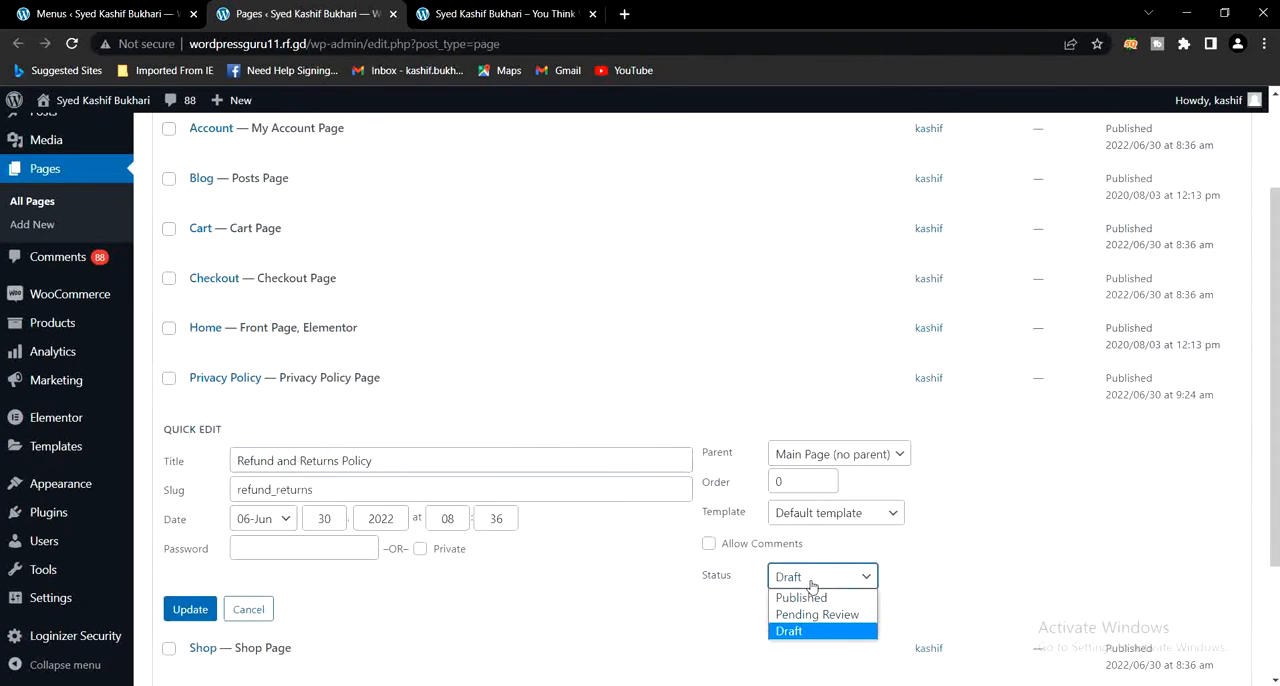
pyautogui.click(807, 598)
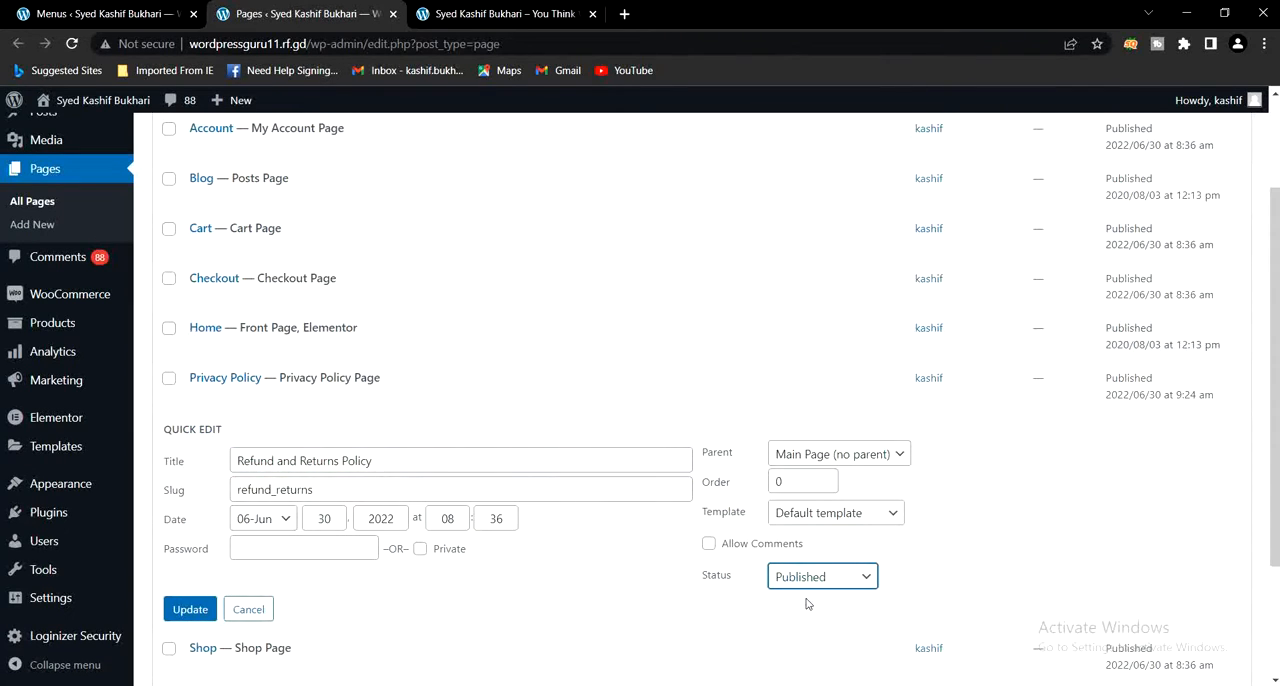
pyautogui.click(192, 617)
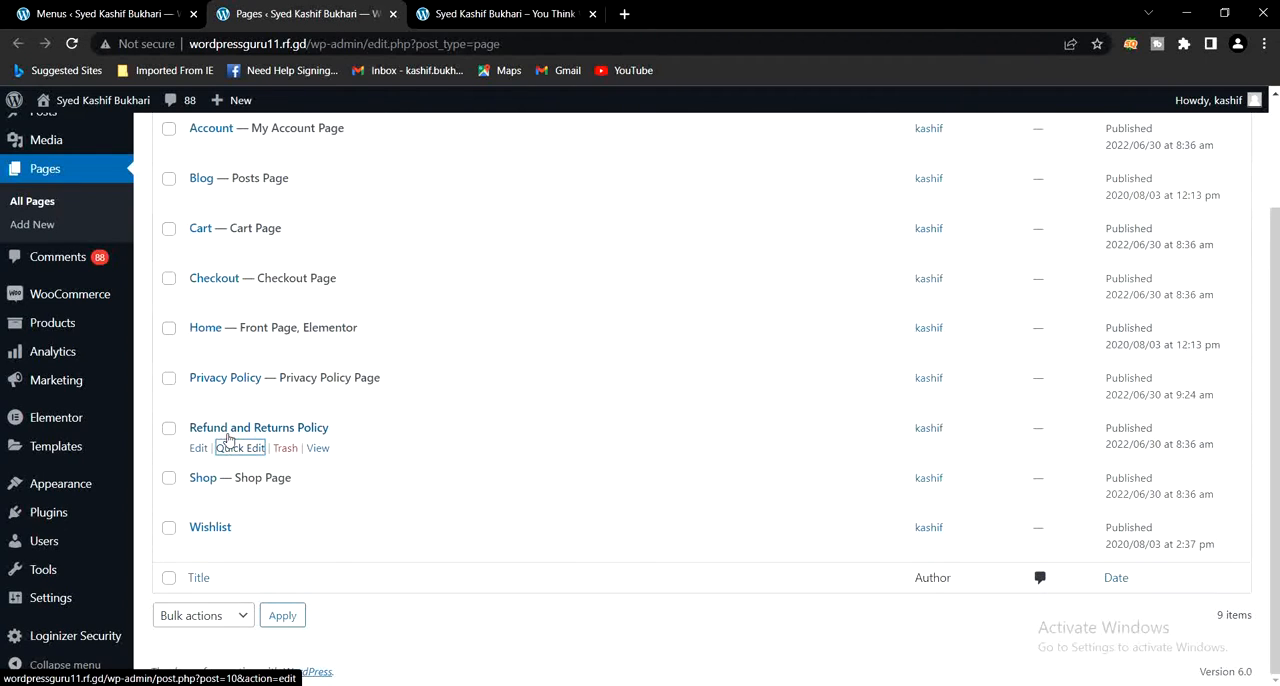
# - Reload the Menus page to refresh its list of pages, and close the Pages tab
pyautogui.click(66, 14)
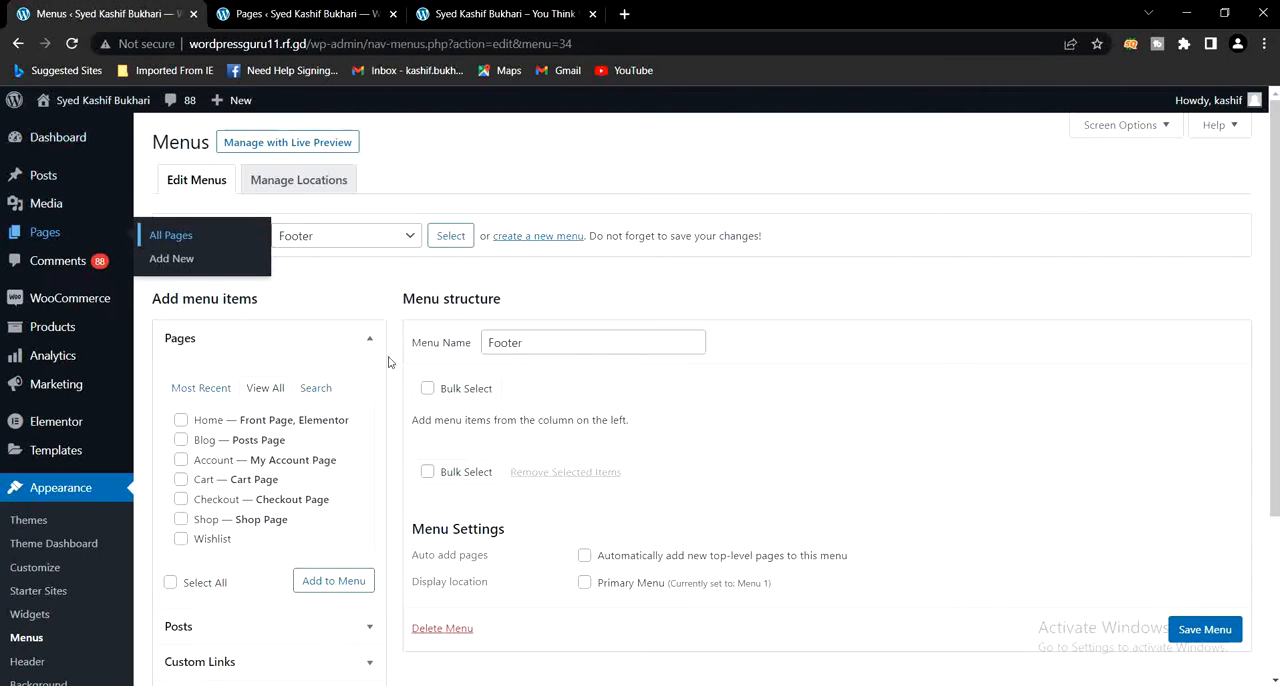
pyautogui.click(72, 43)
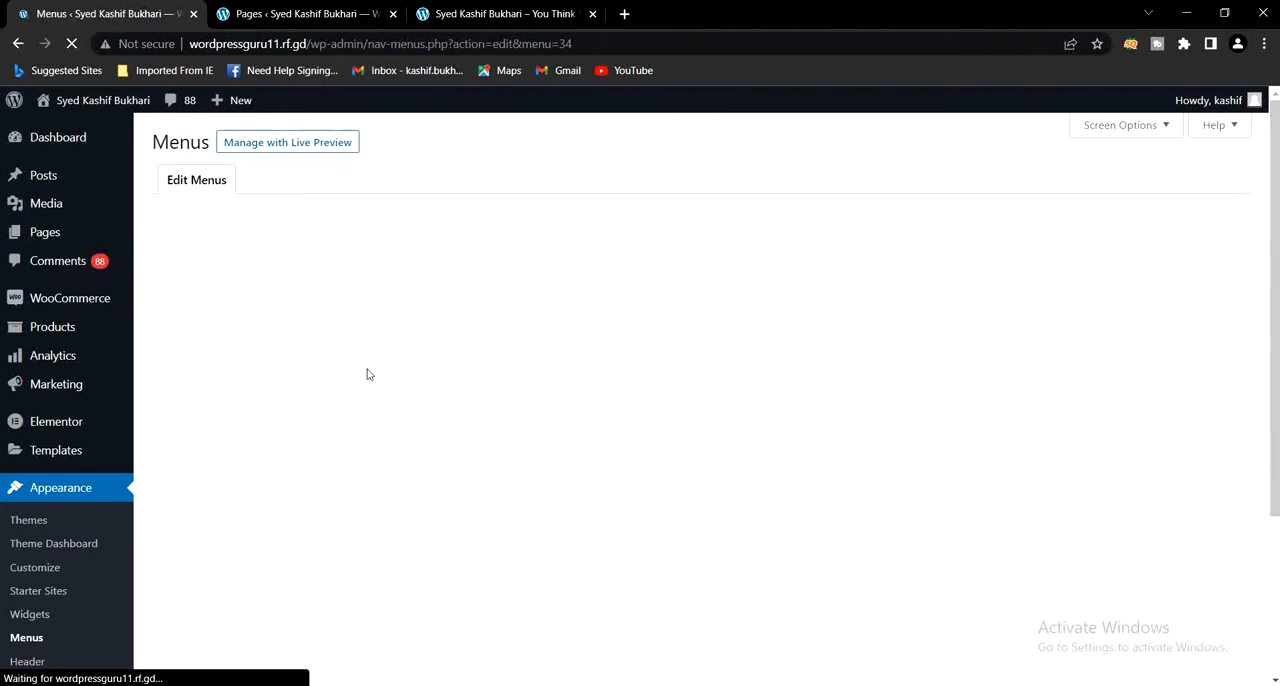
pyautogui.click(266, 10)
pyautogui.click(393, 14)
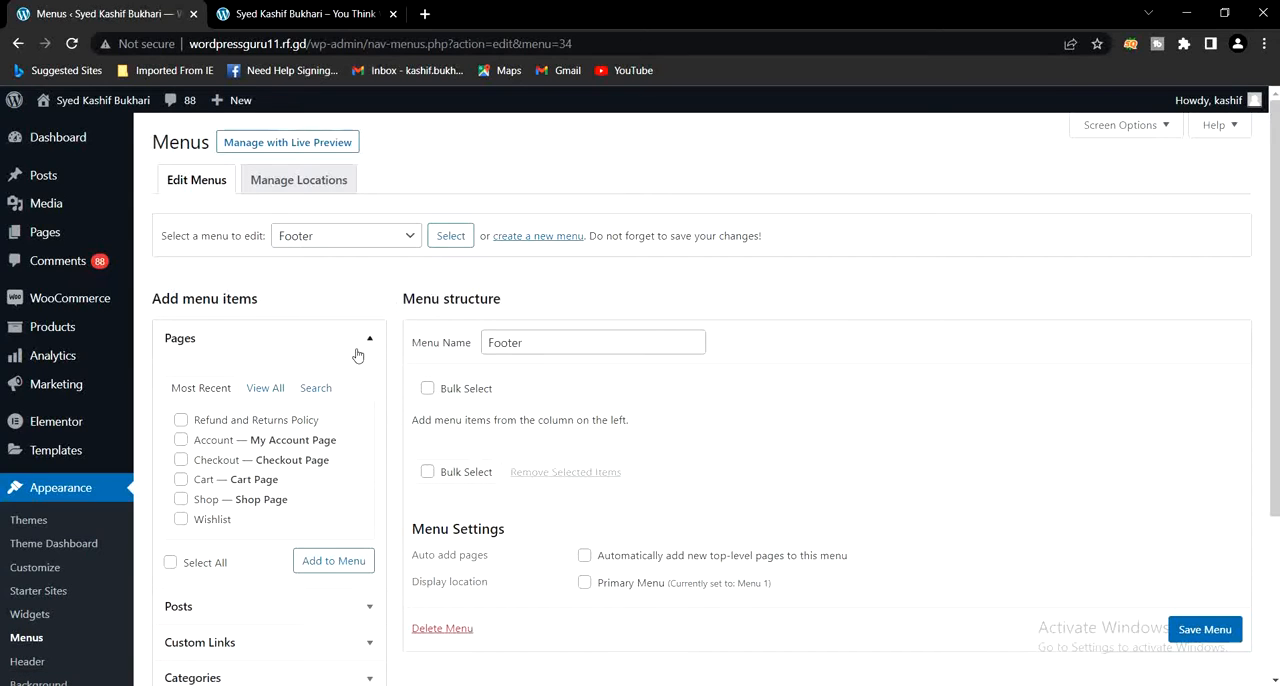
# - Add the Privacy Policy and Refund and Returns Policy pages to the Footer menu
pyautogui.click(266, 390)
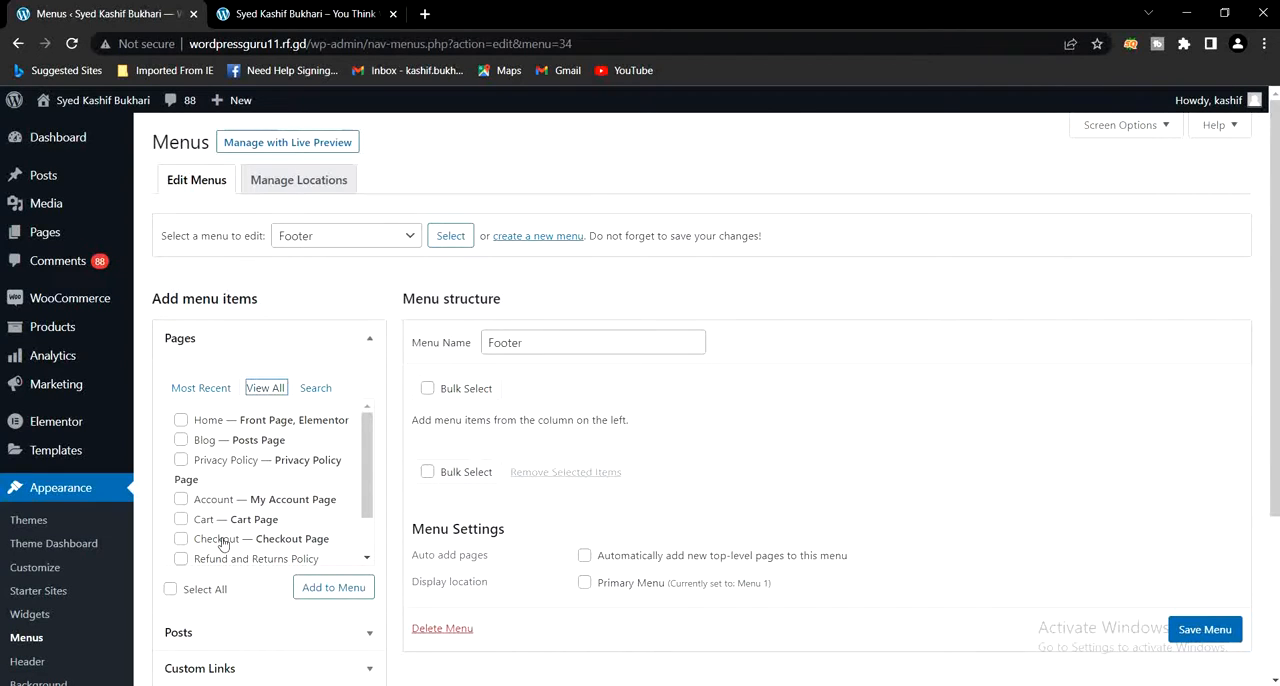
pyautogui.scroll(-2, 222, 535)
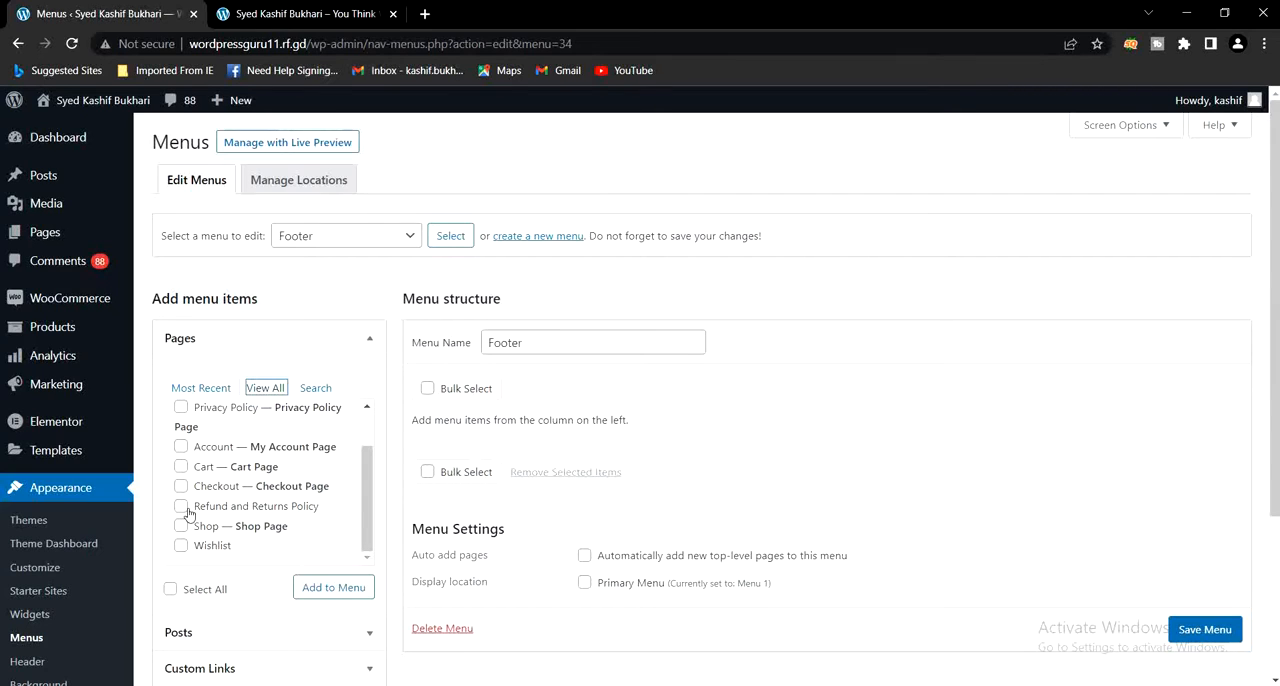
pyautogui.scroll(1, 200, 495)
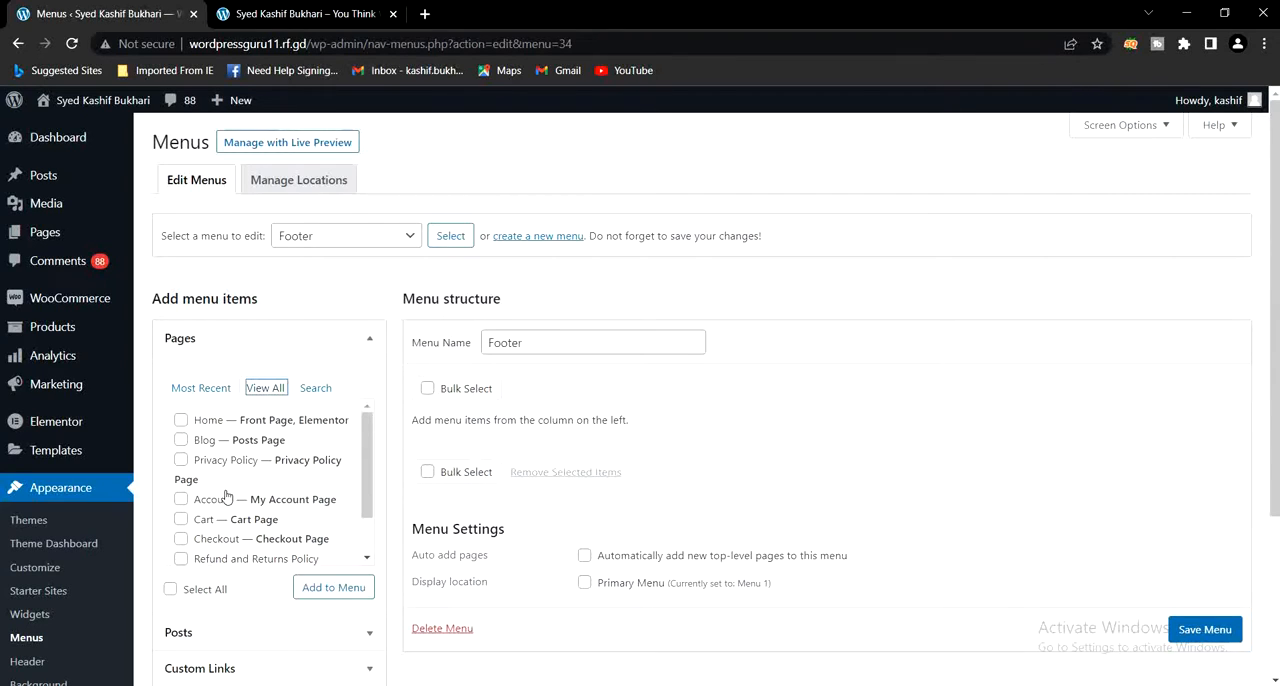
pyautogui.click(181, 462)
pyautogui.scroll(-1, 210, 490)
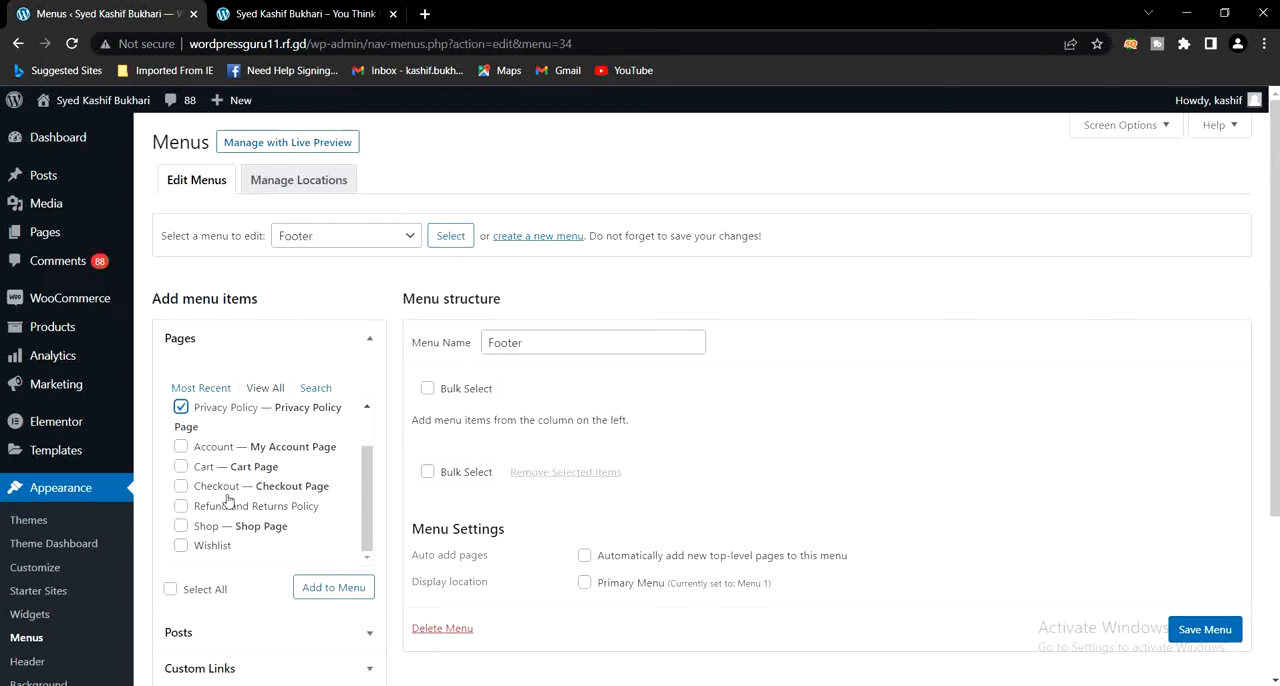
pyautogui.click(181, 506)
pyautogui.click(322, 592)
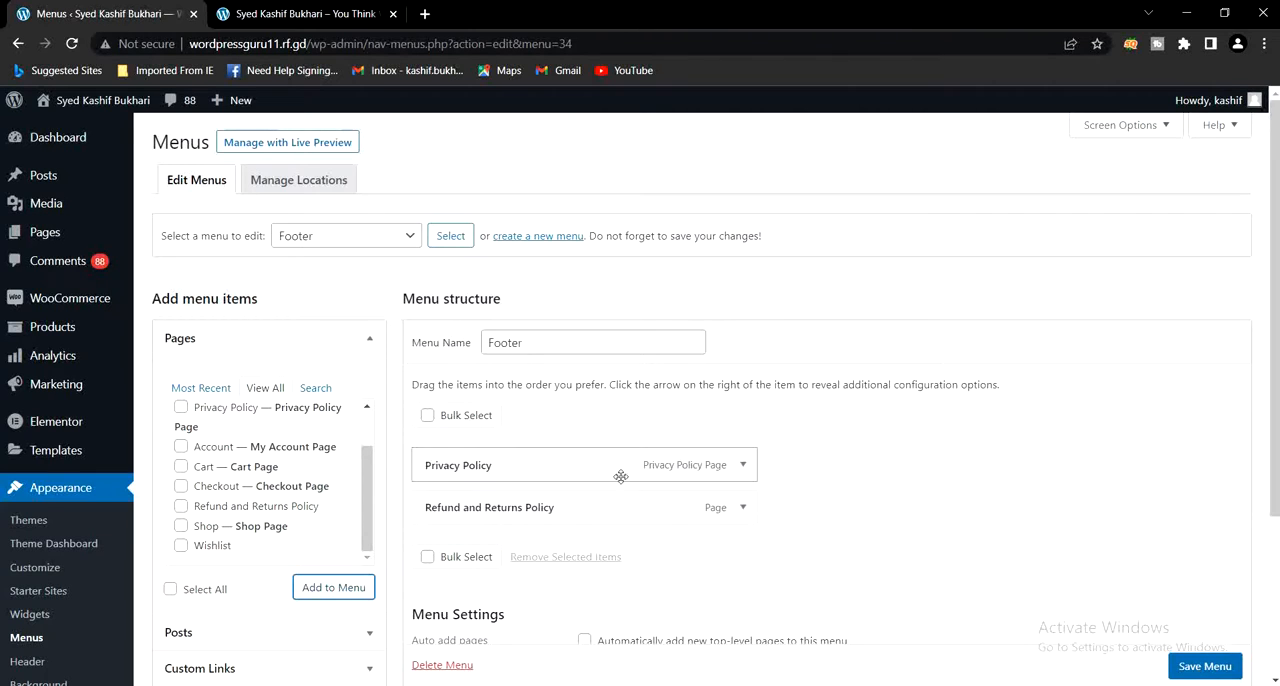
# - Save the Footer menu with the Primary Menu display location left unassigned, and switch to the live home page
pyautogui.scroll(-1, 643, 460)
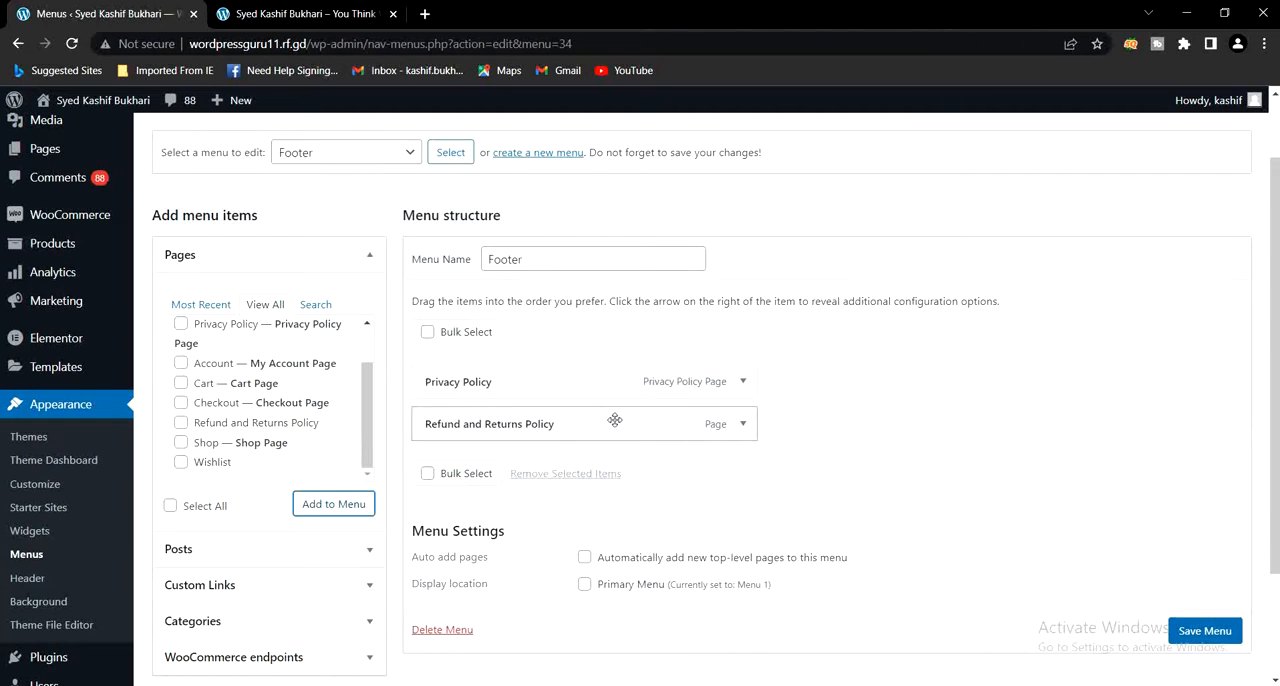
pyautogui.scroll(-1, 690, 571)
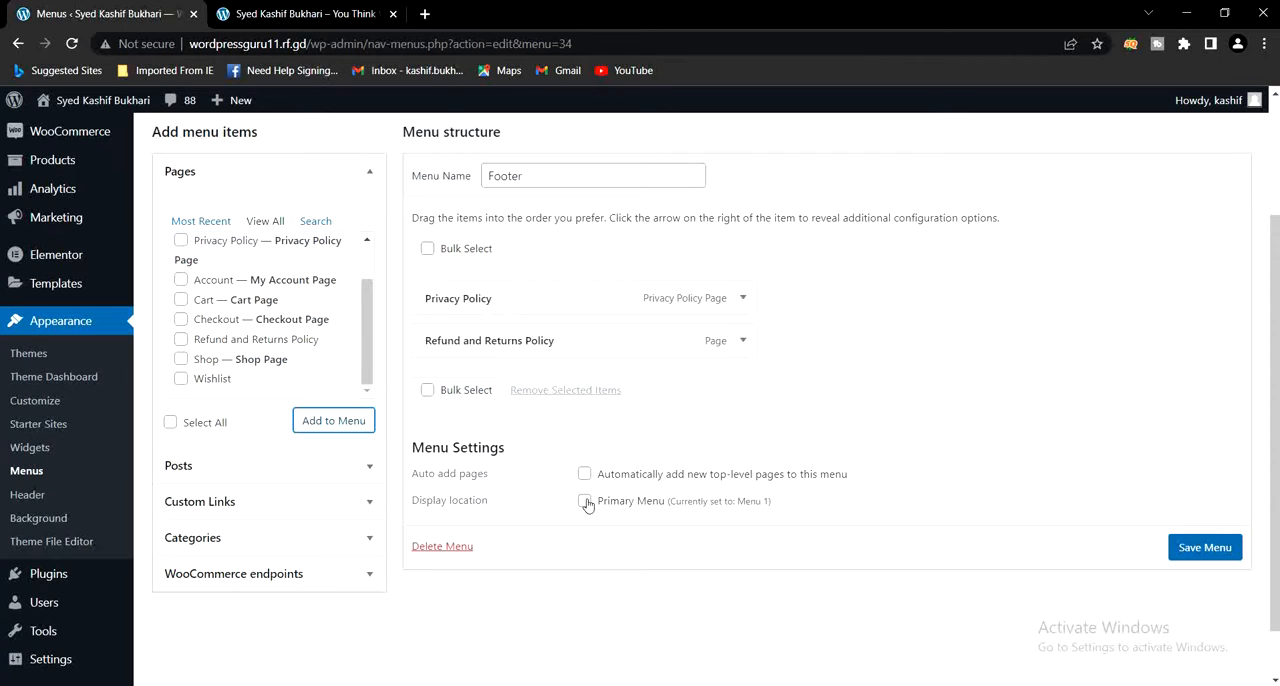
pyautogui.click(285, 13)
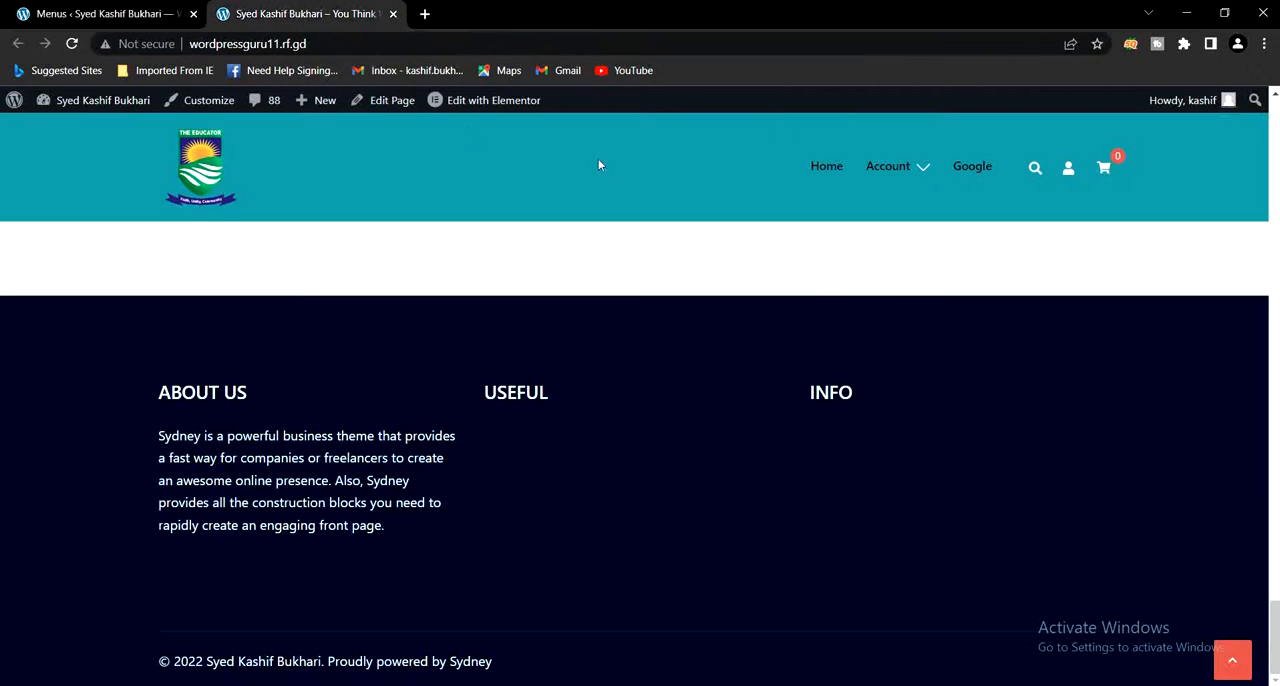
pyautogui.moveTo(886, 166)
pyautogui.click(130, 13)
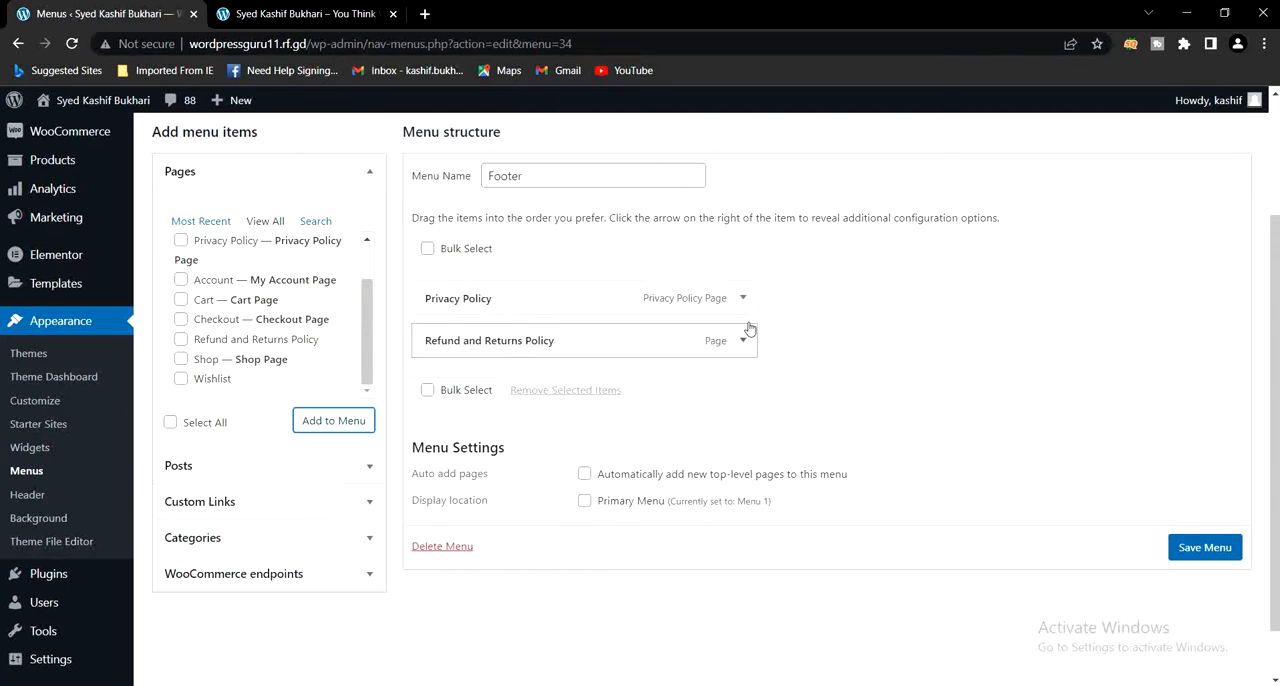
pyautogui.click(1182, 561)
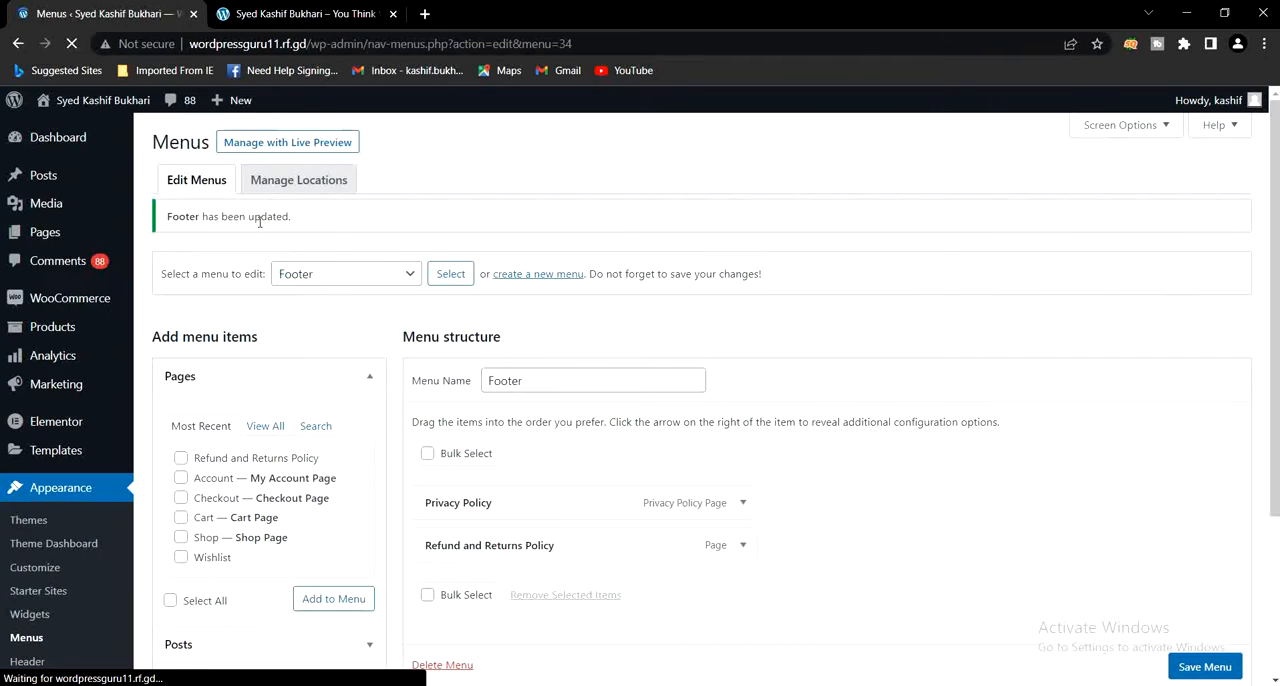
pyautogui.click(310, 16)
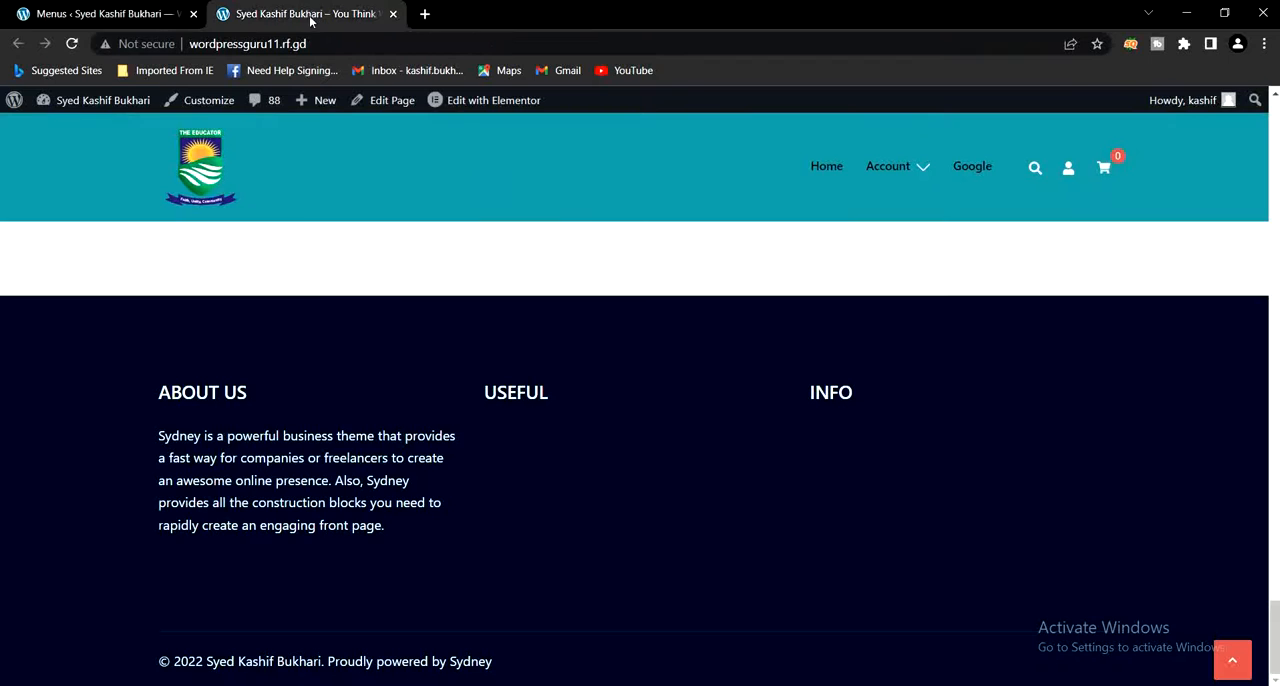
# - Reload the live home page and examine its header navigation and the Useful and Info footer menus, comparing with the Menus page
pyautogui.click(75, 45)
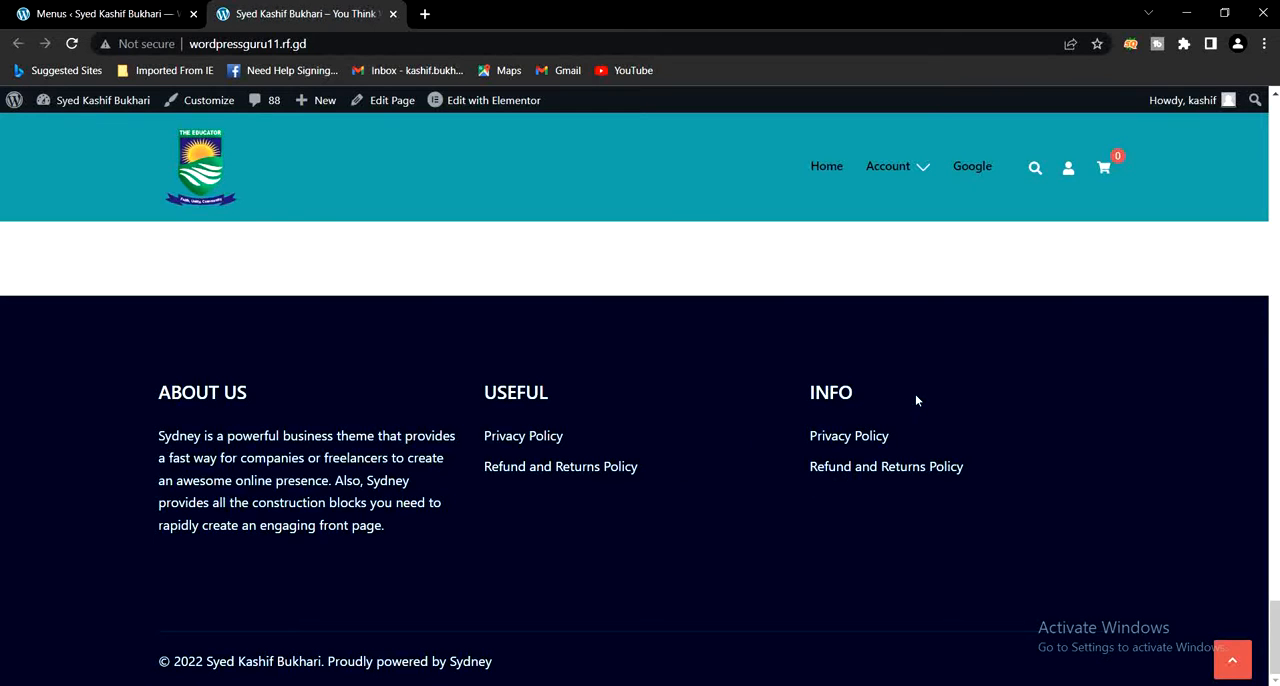
pyautogui.scroll(15, 915, 394)
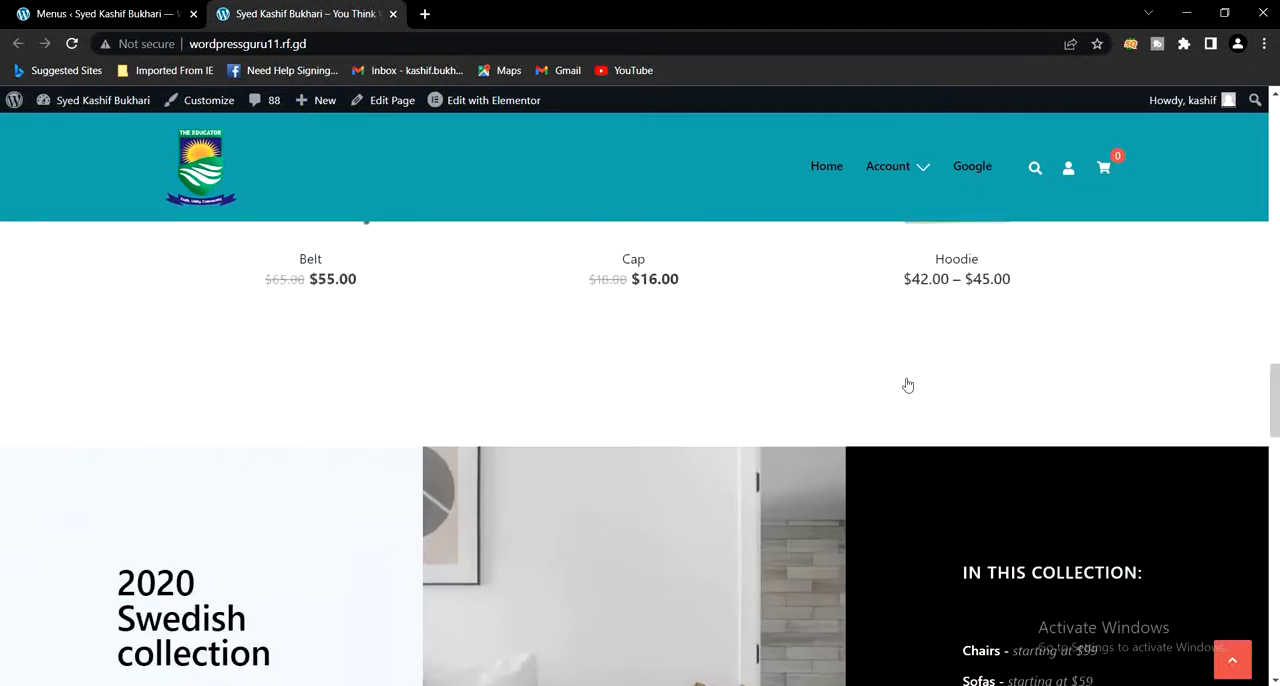
pyautogui.scroll(10, 604, 189)
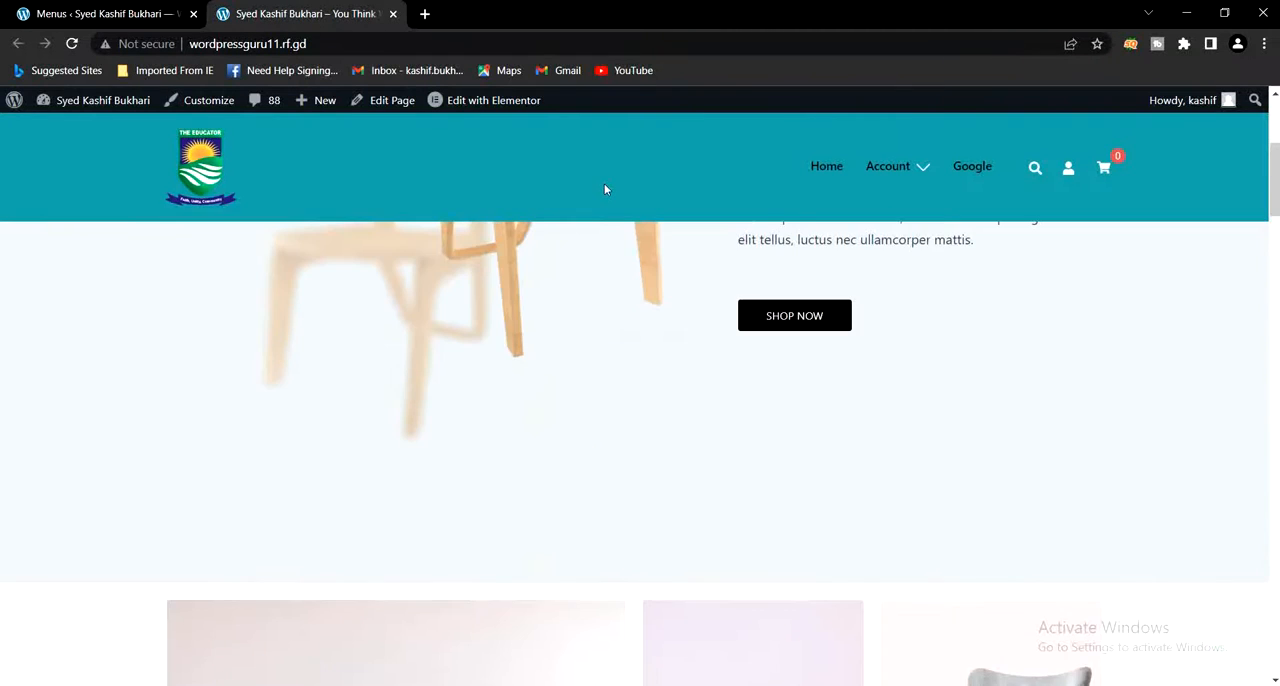
pyautogui.scroll(3, 604, 189)
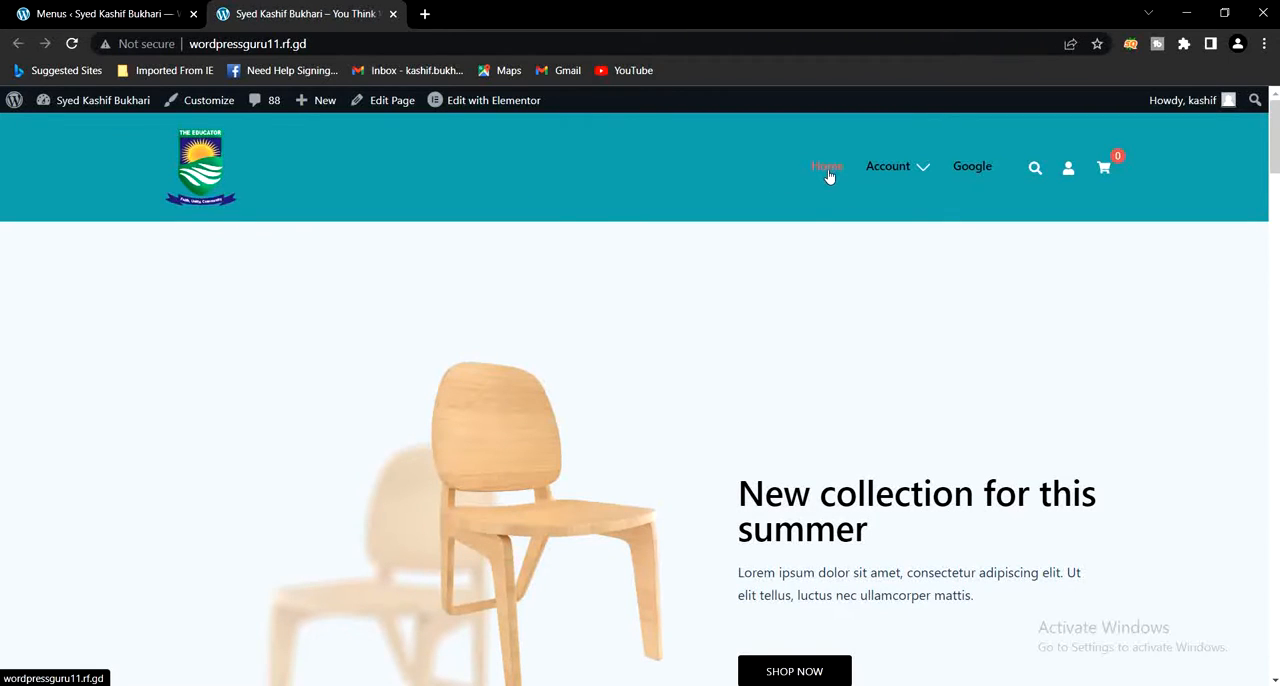
pyautogui.scroll(-10, 920, 340)
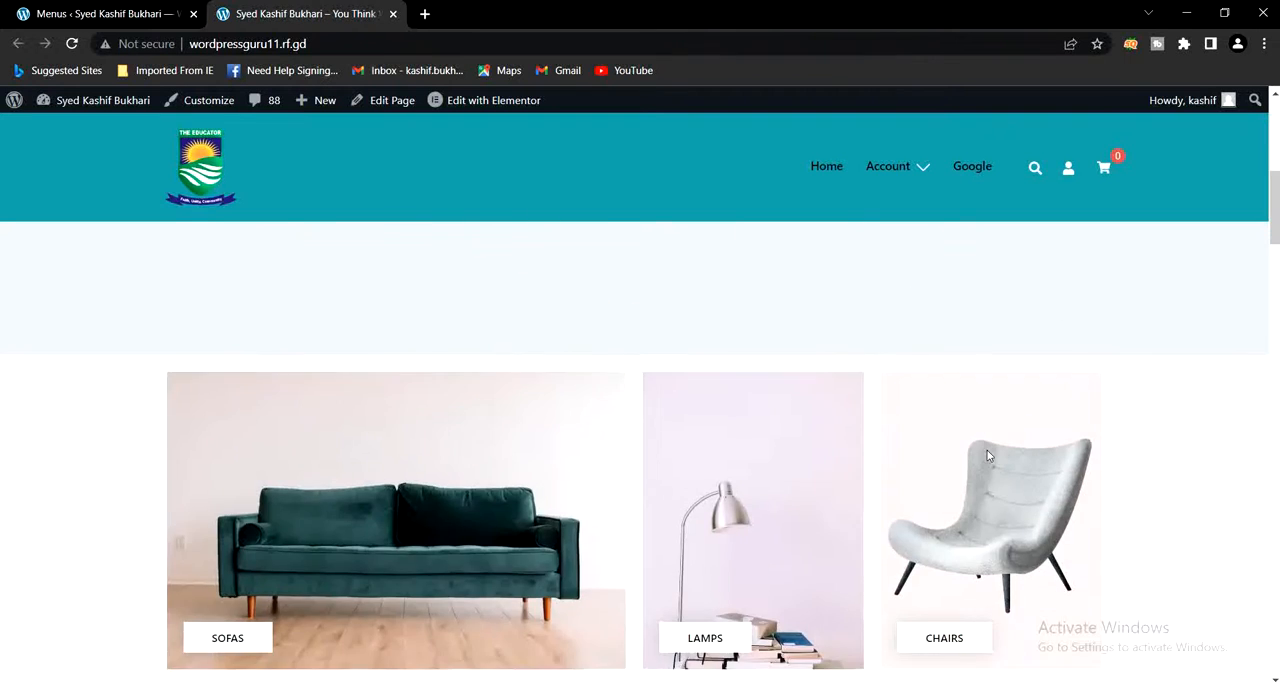
pyautogui.scroll(-15, 995, 458)
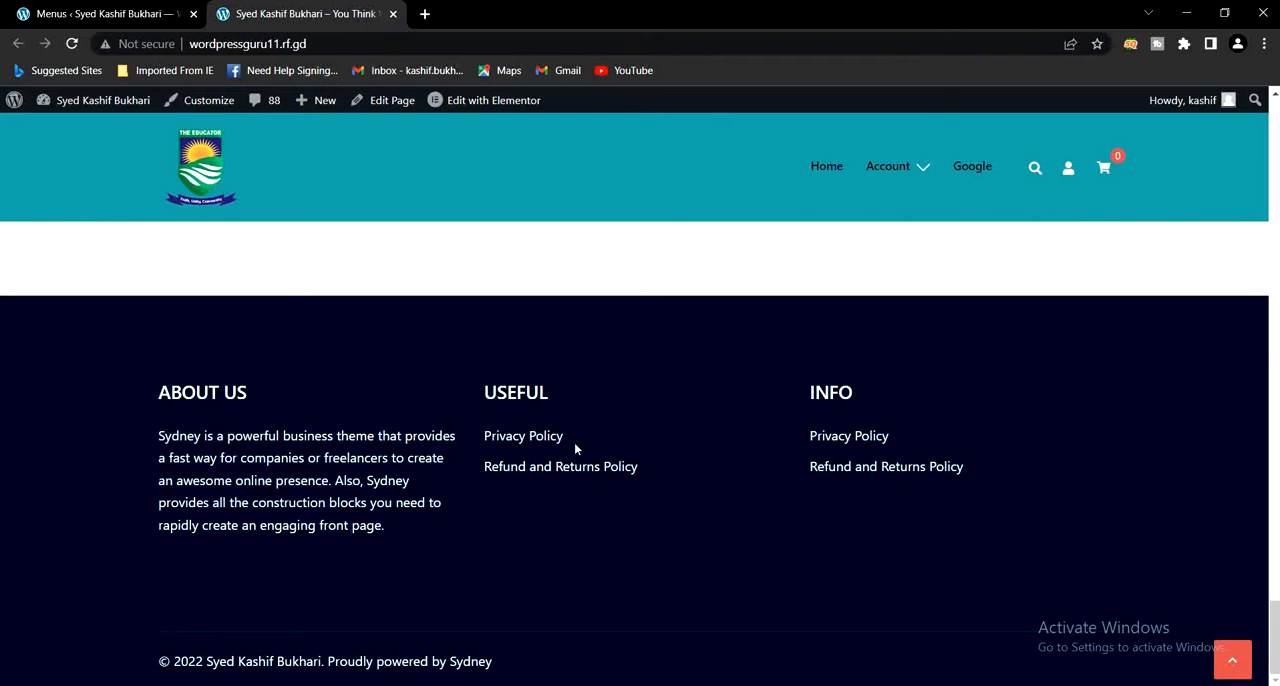
pyautogui.scroll(1, 460, 500)
pyautogui.scroll(3, 458, 496)
pyautogui.scroll(-4, 474, 494)
pyautogui.click(118, 13)
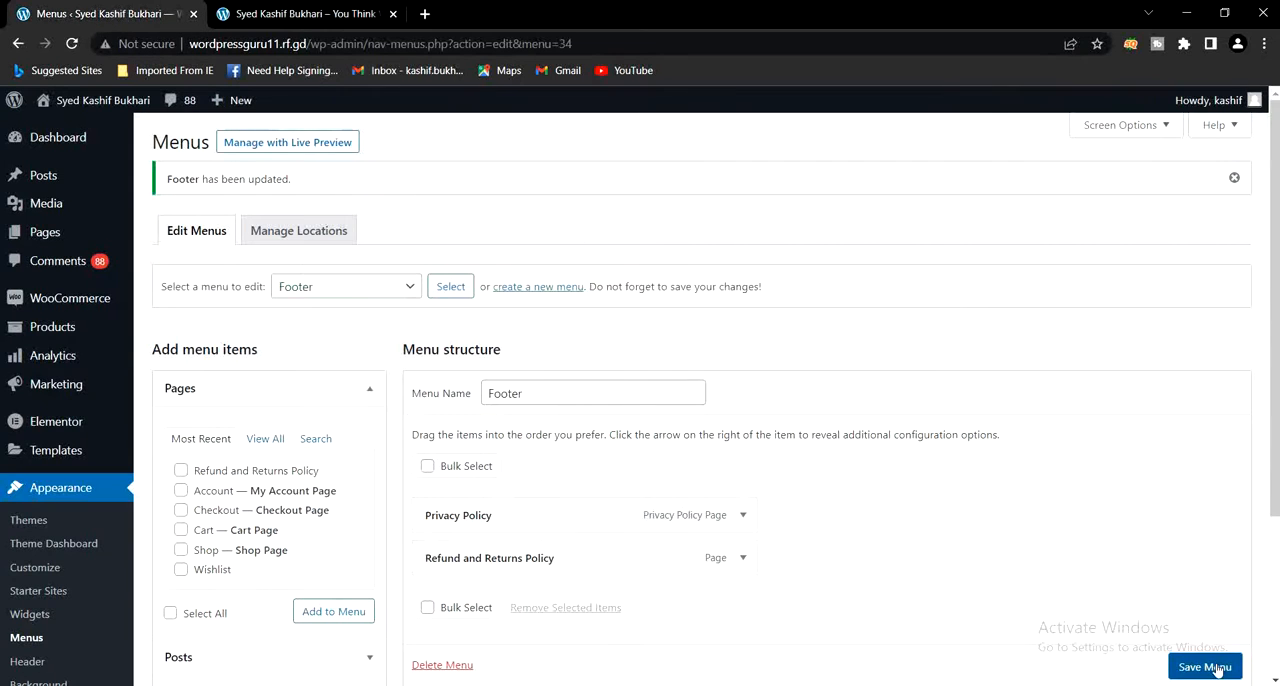
pyautogui.click(286, 12)
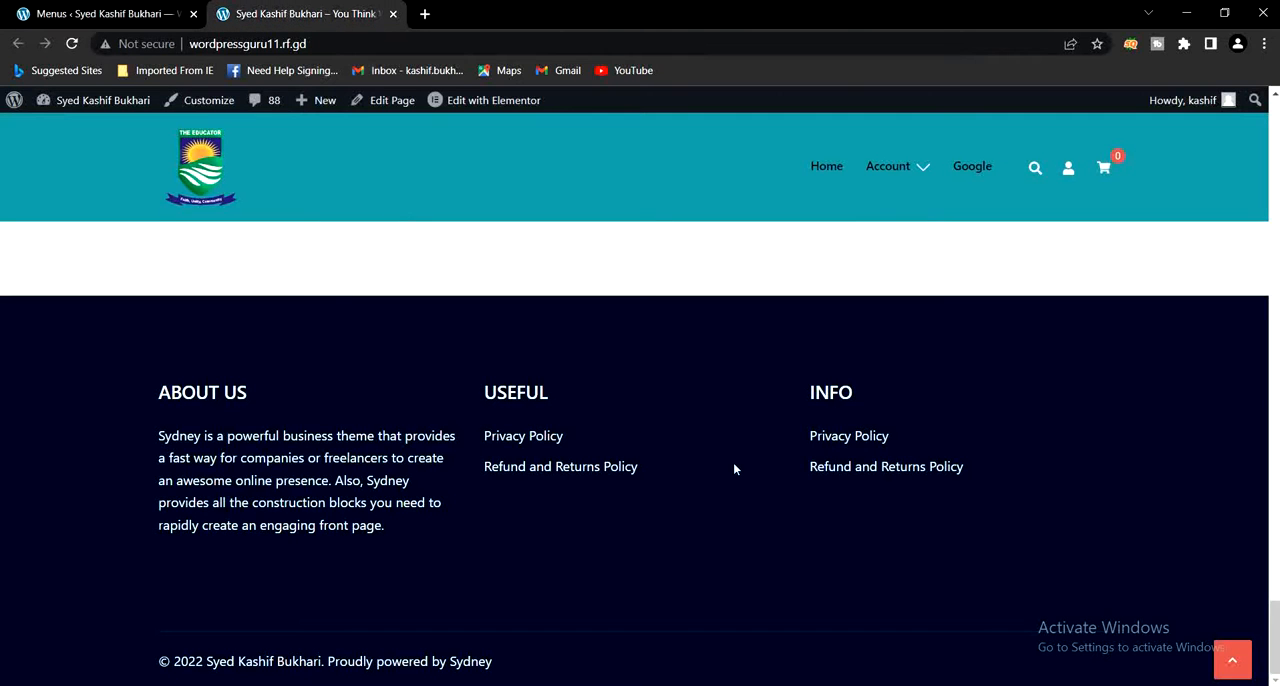
# - Open the site Customizer from the Menus page and go to the widget areas in the Footer Widgets settings
pyautogui.click(48, 10)
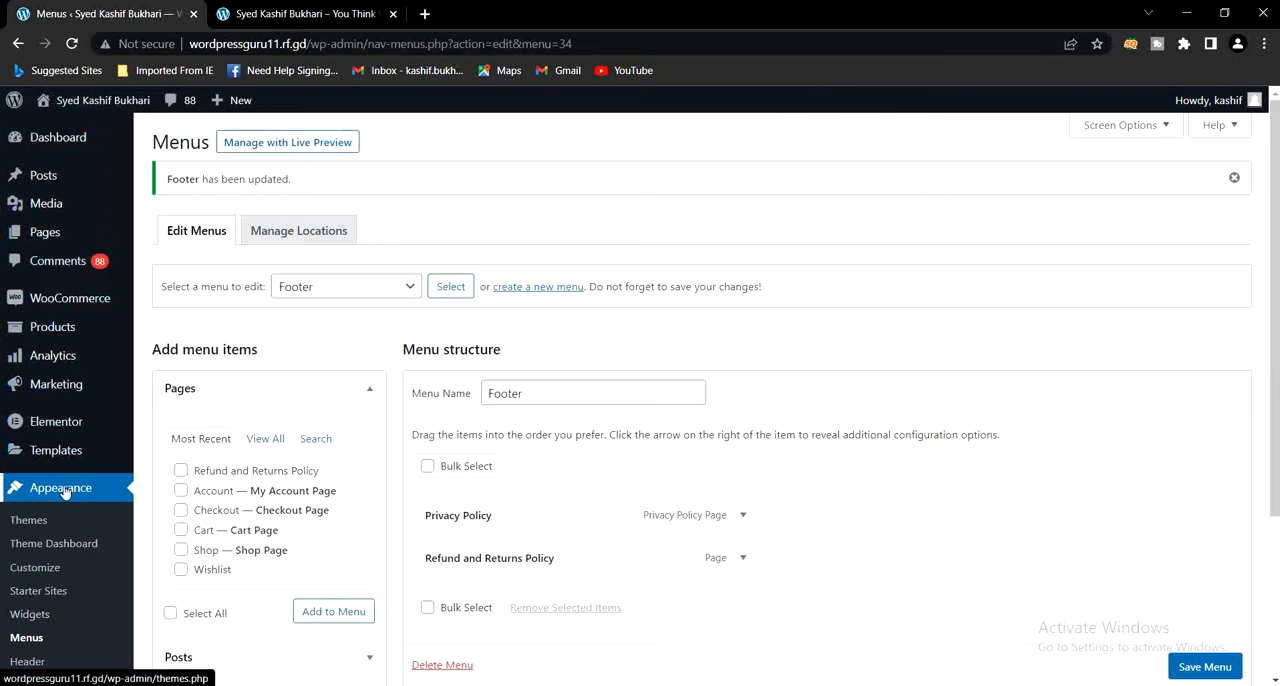
pyautogui.click(35, 569)
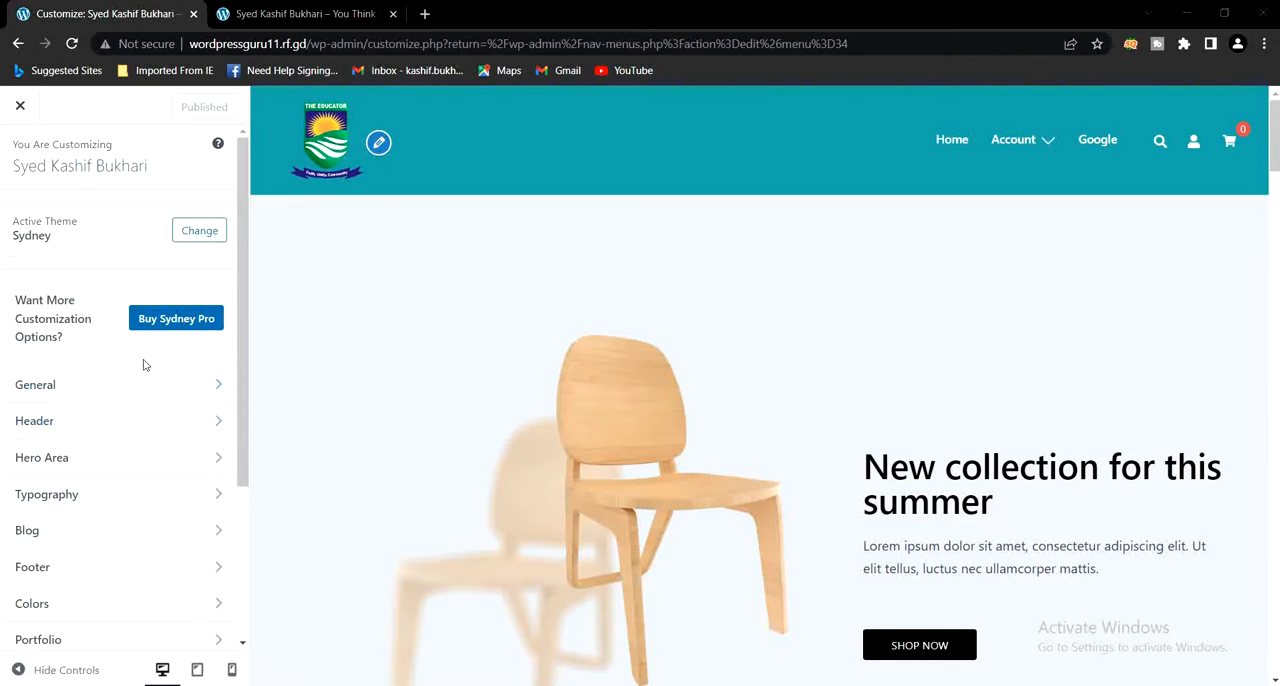
pyautogui.scroll(-1, 145, 363)
pyautogui.scroll(-1, 148, 363)
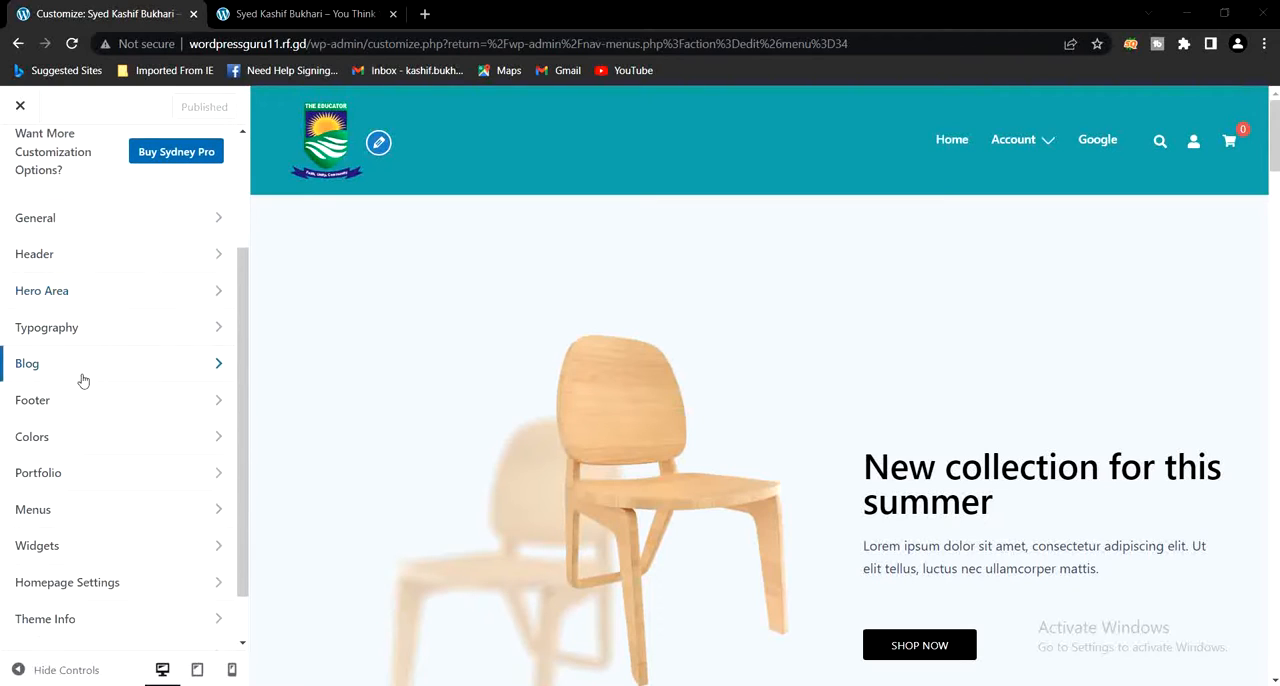
pyautogui.click(79, 403)
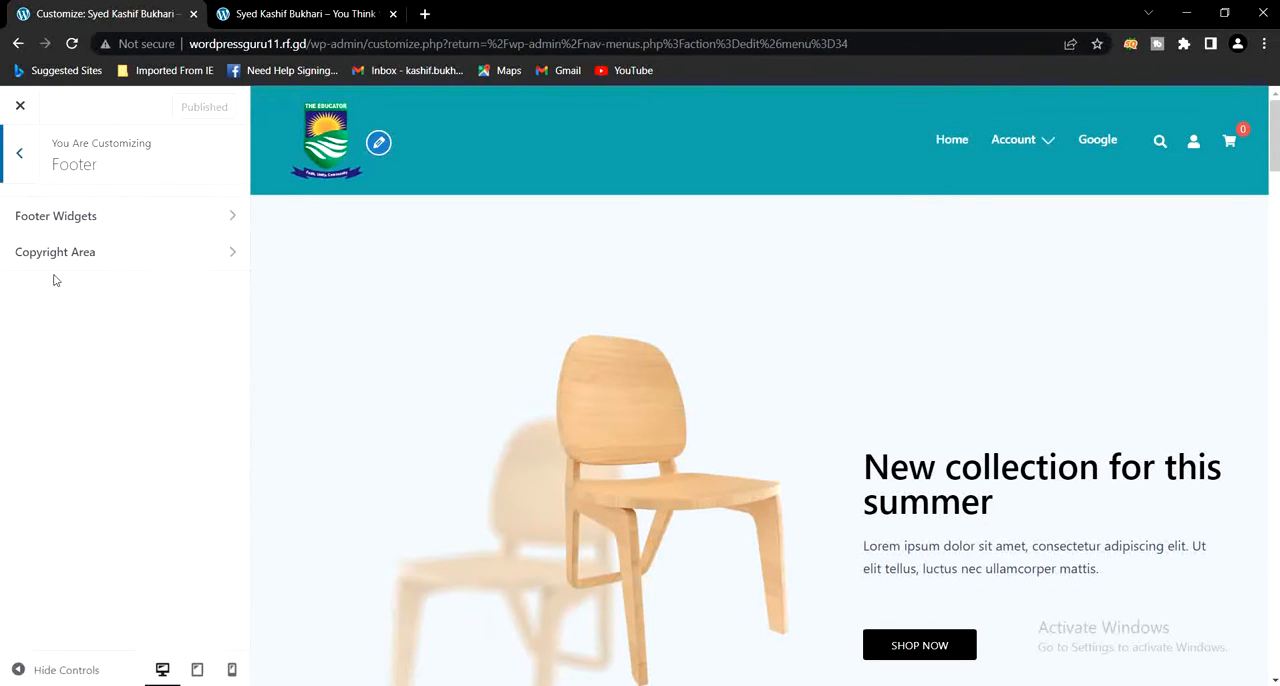
pyautogui.click(73, 220)
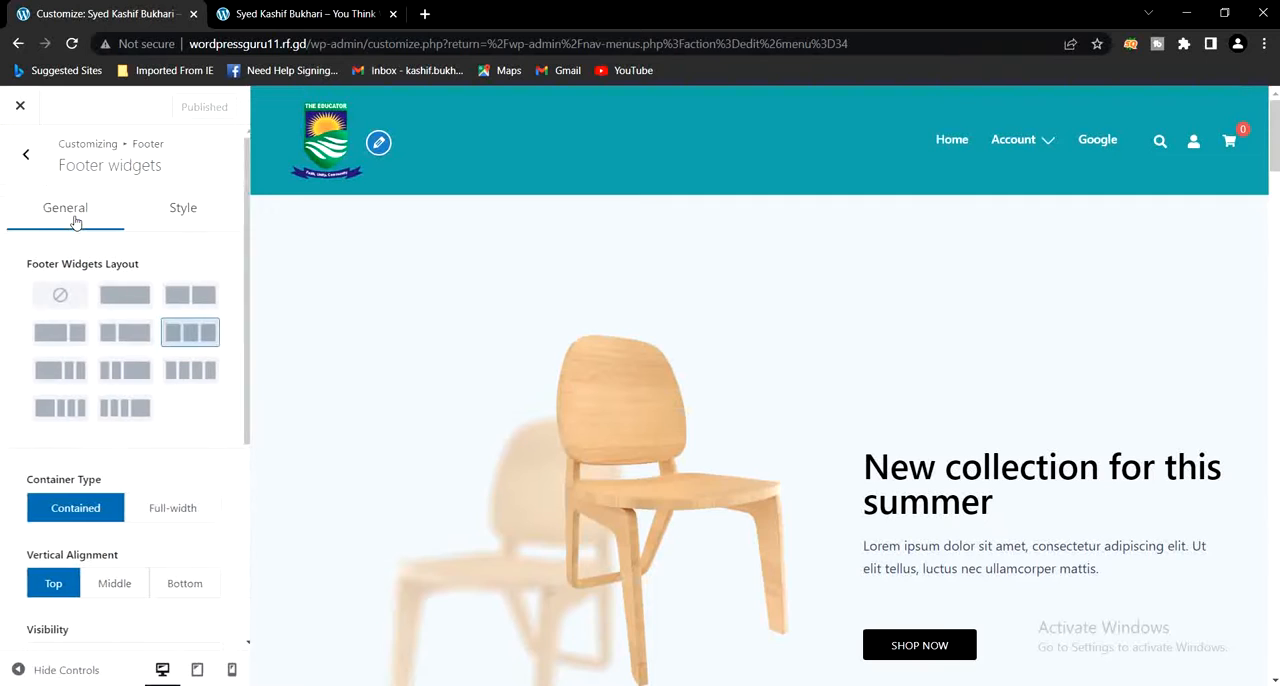
pyautogui.scroll(-4, 101, 320)
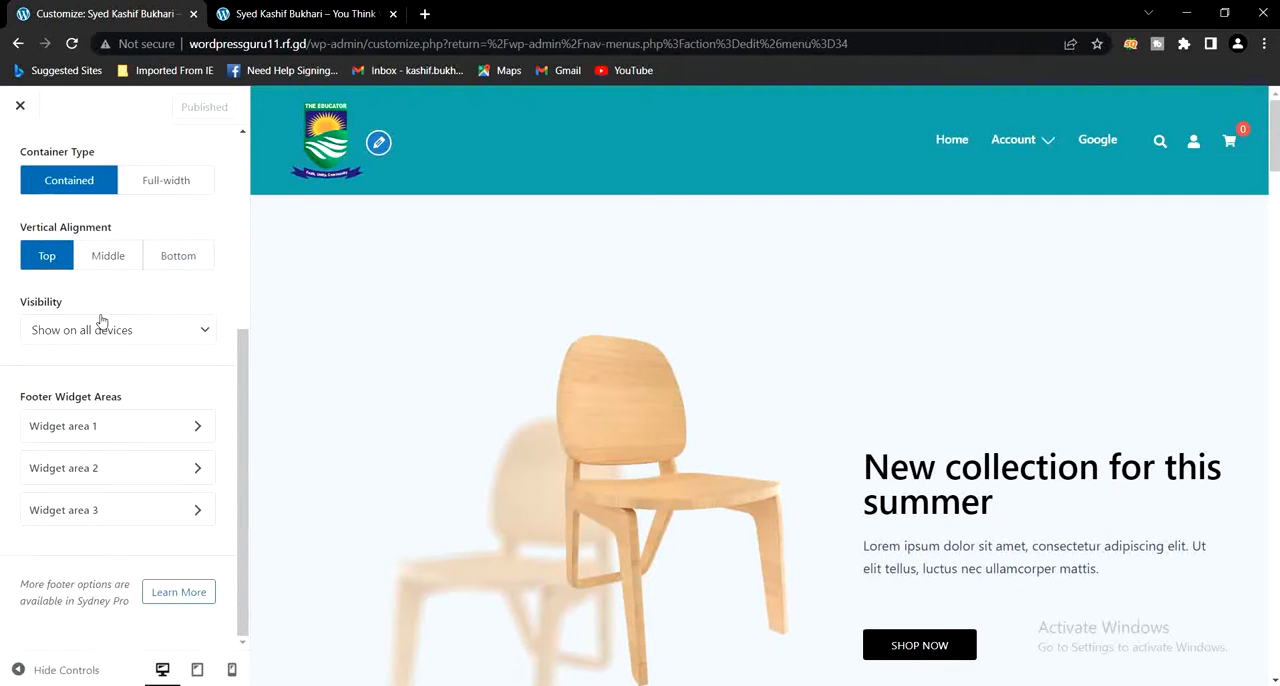
# - Open footer widget area 2 and select Footer as the menu for its Useful navigation widget
pyautogui.click(92, 472)
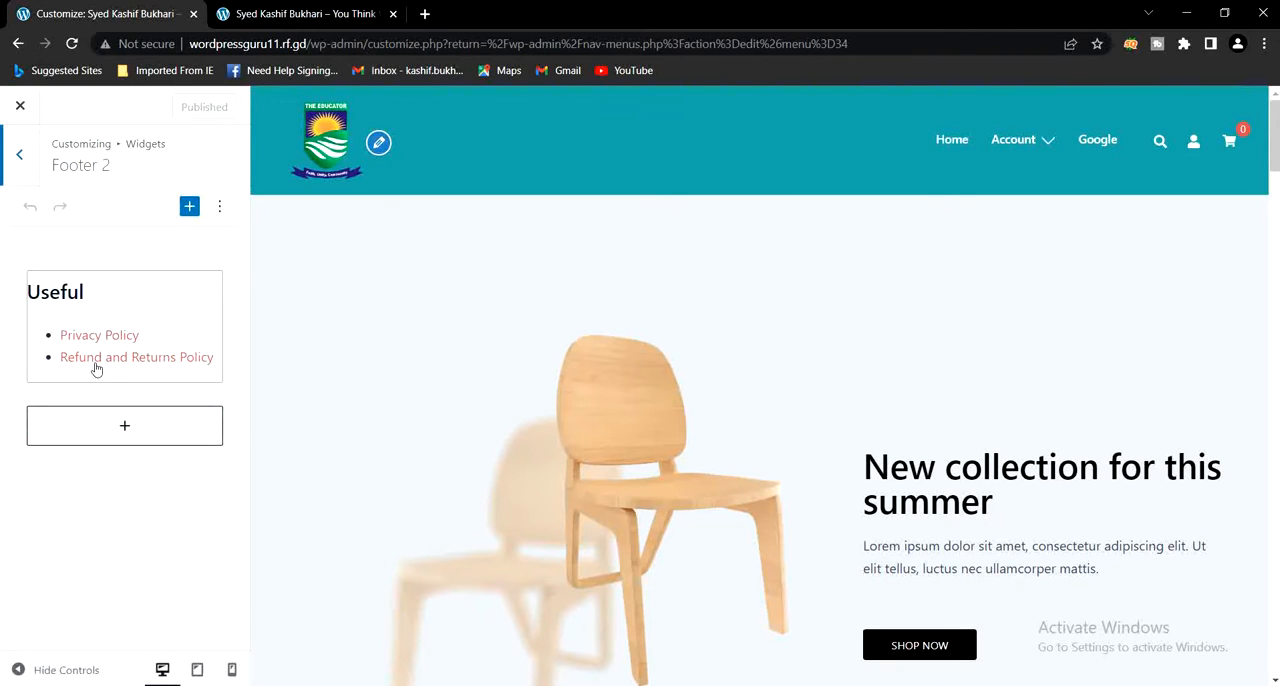
pyautogui.click(102, 353)
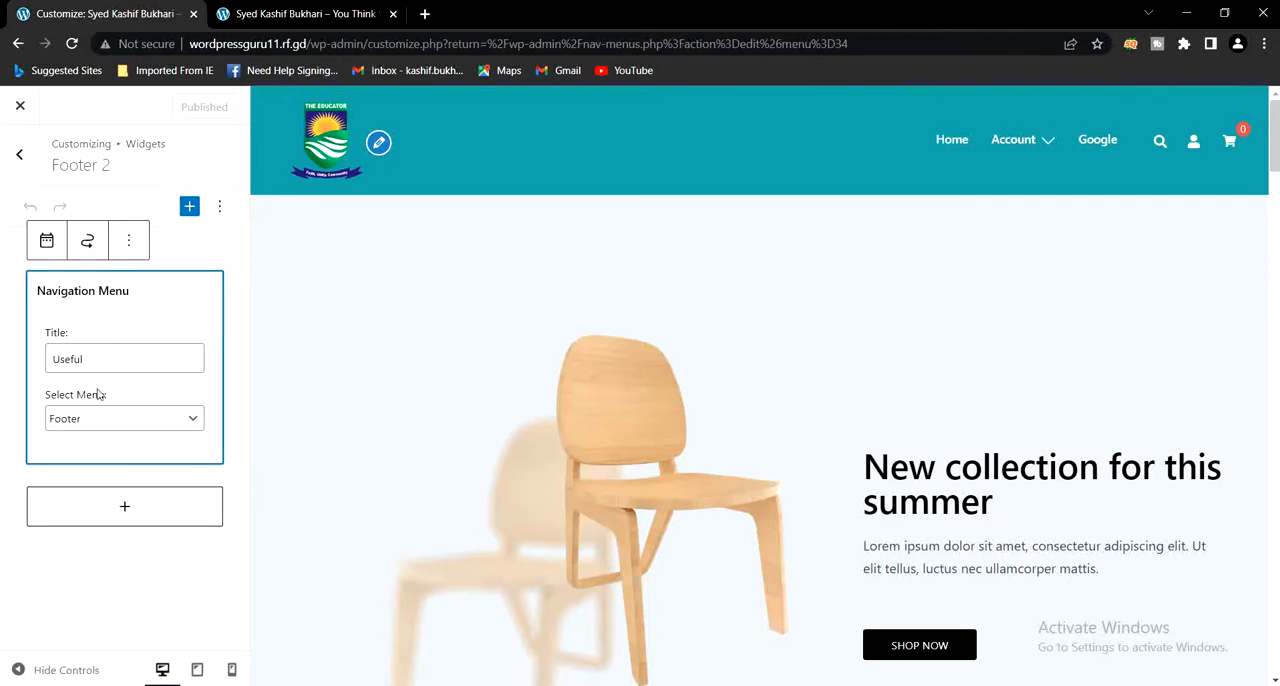
pyautogui.click(95, 421)
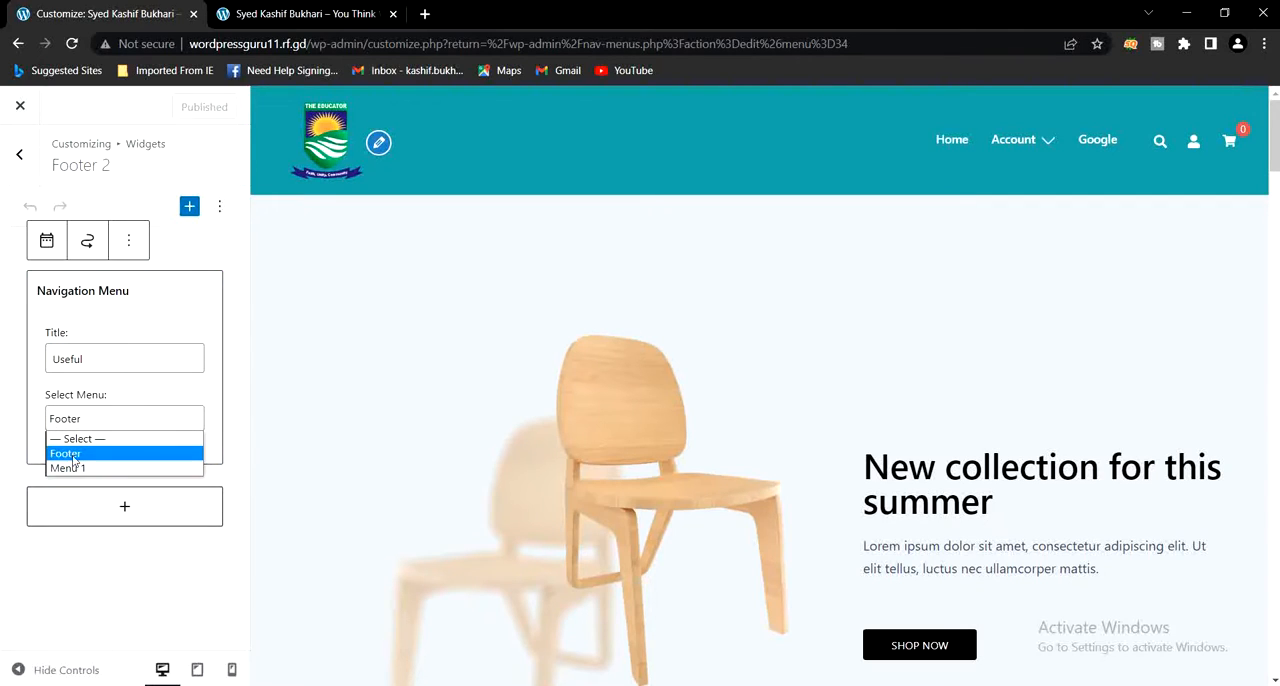
pyautogui.click(74, 456)
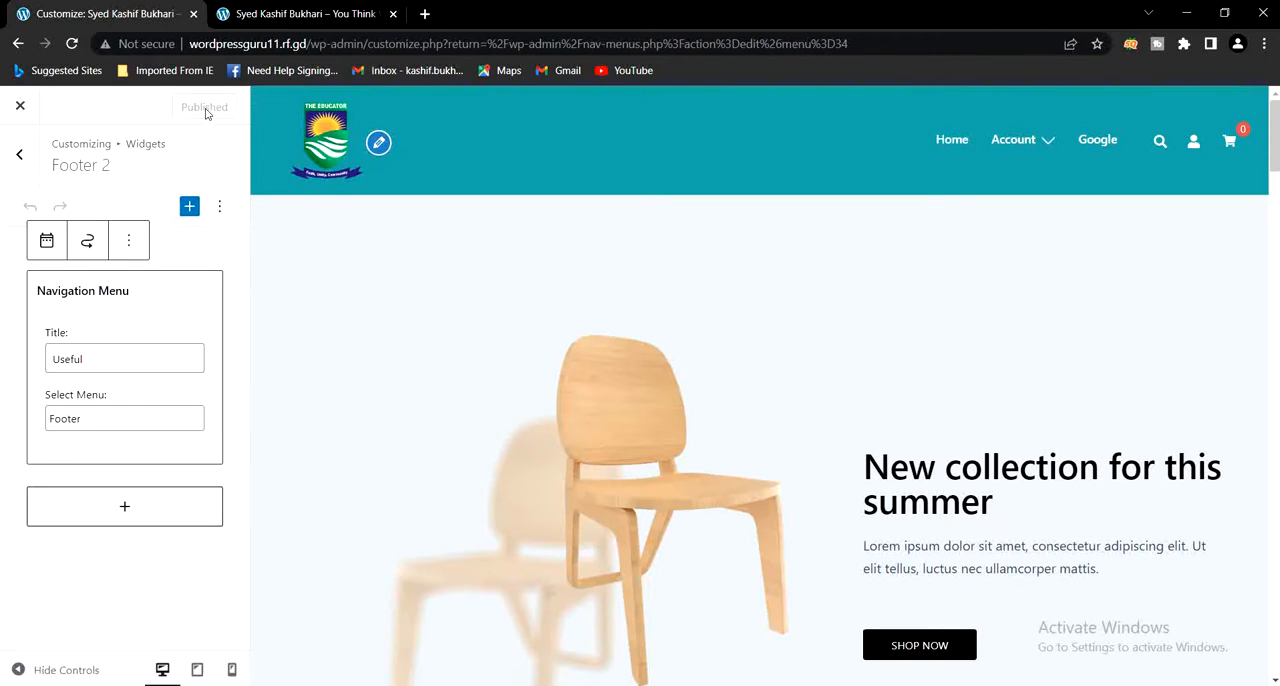
# - Open the Footer 3 widget area and select Footer as the menu for its Info navigation widget
pyautogui.click(19, 153)
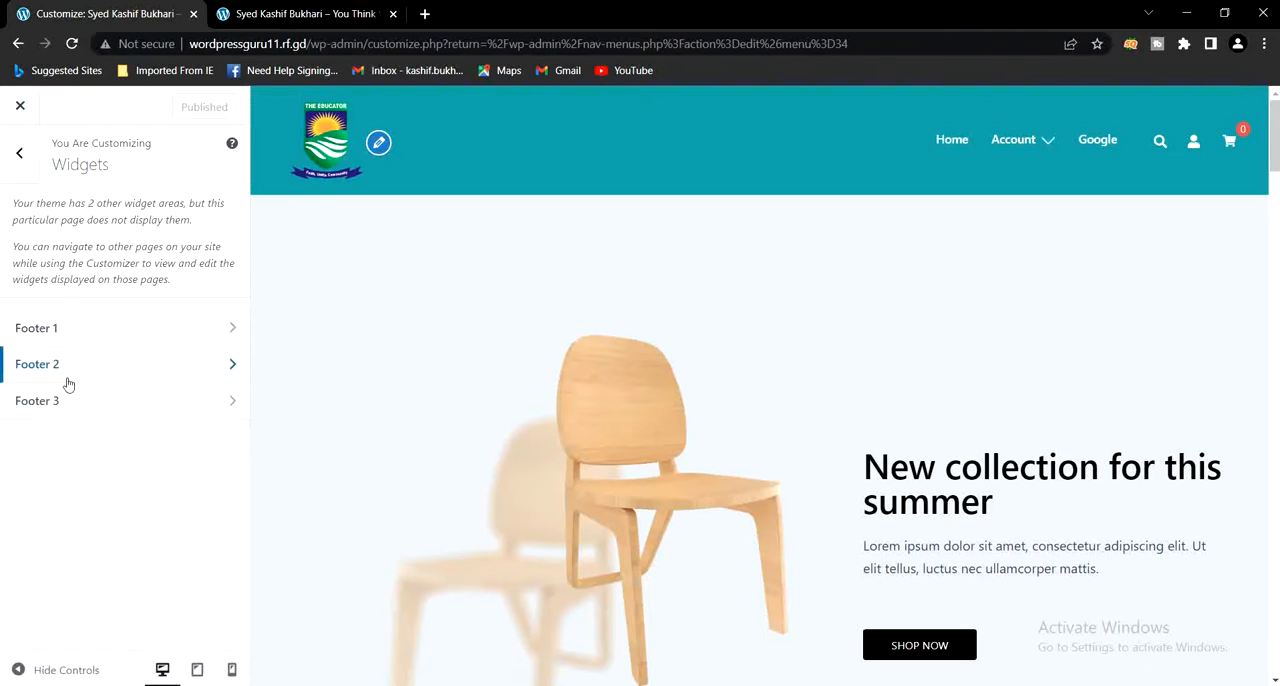
pyautogui.click(58, 402)
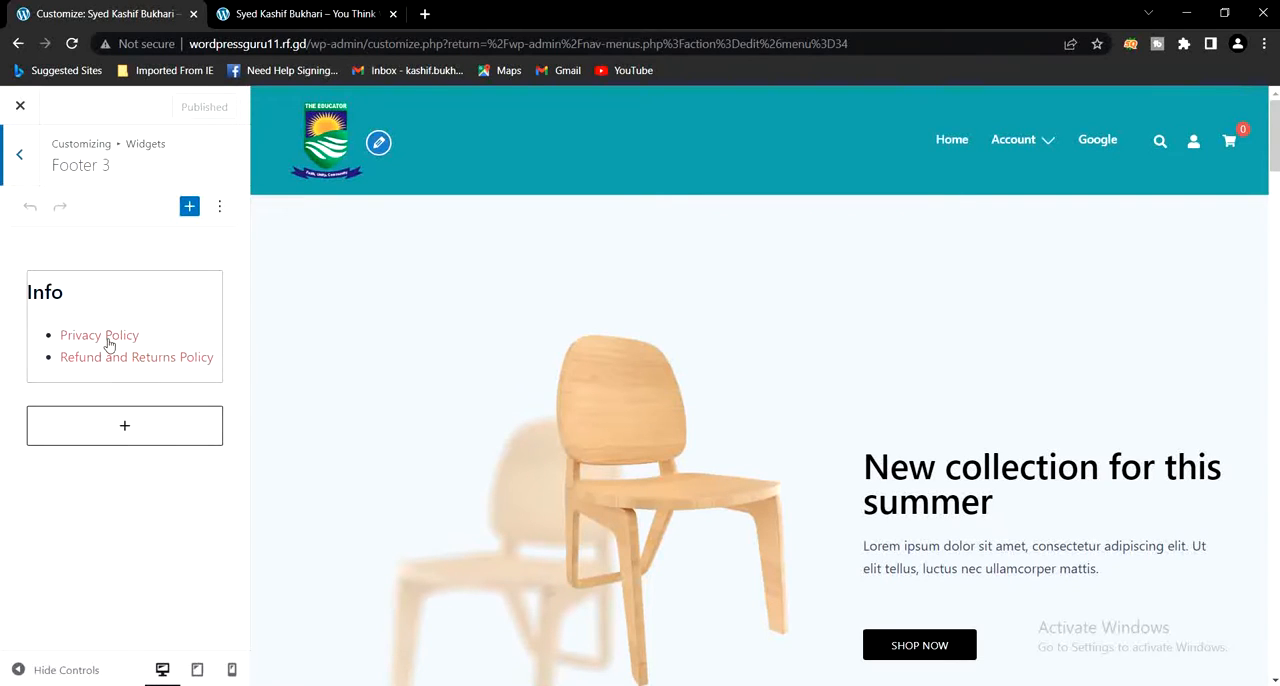
pyautogui.click(108, 344)
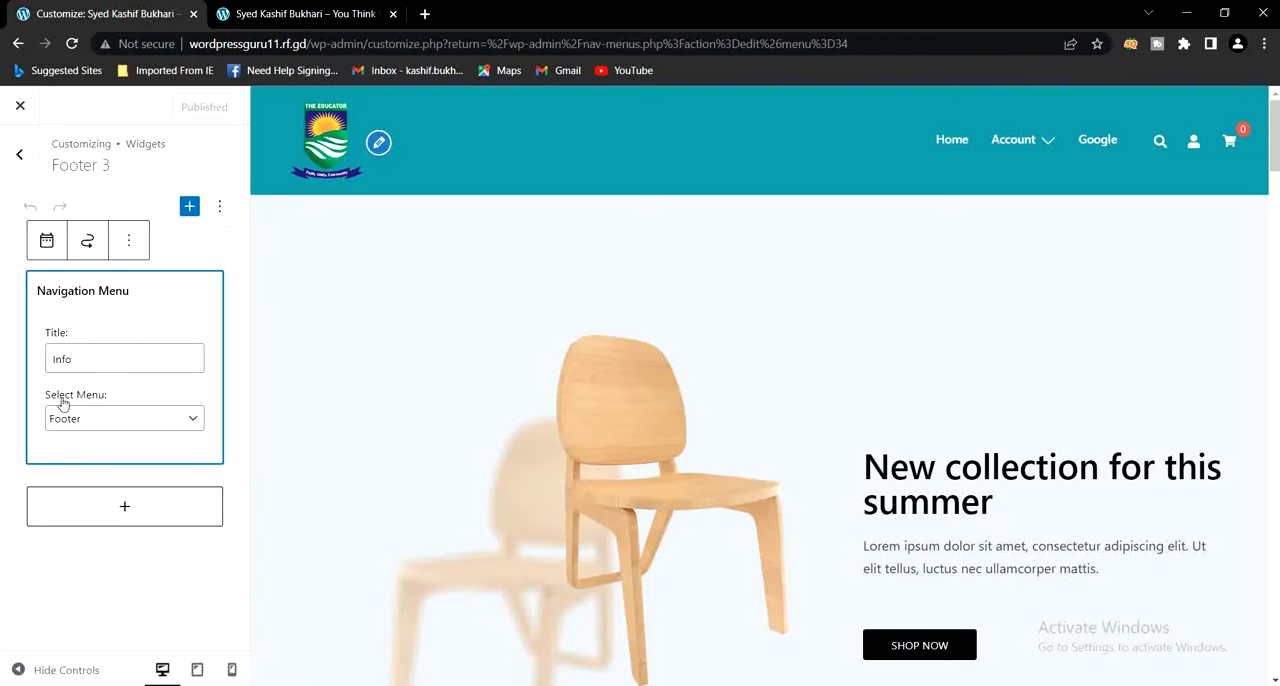
pyautogui.click(89, 420)
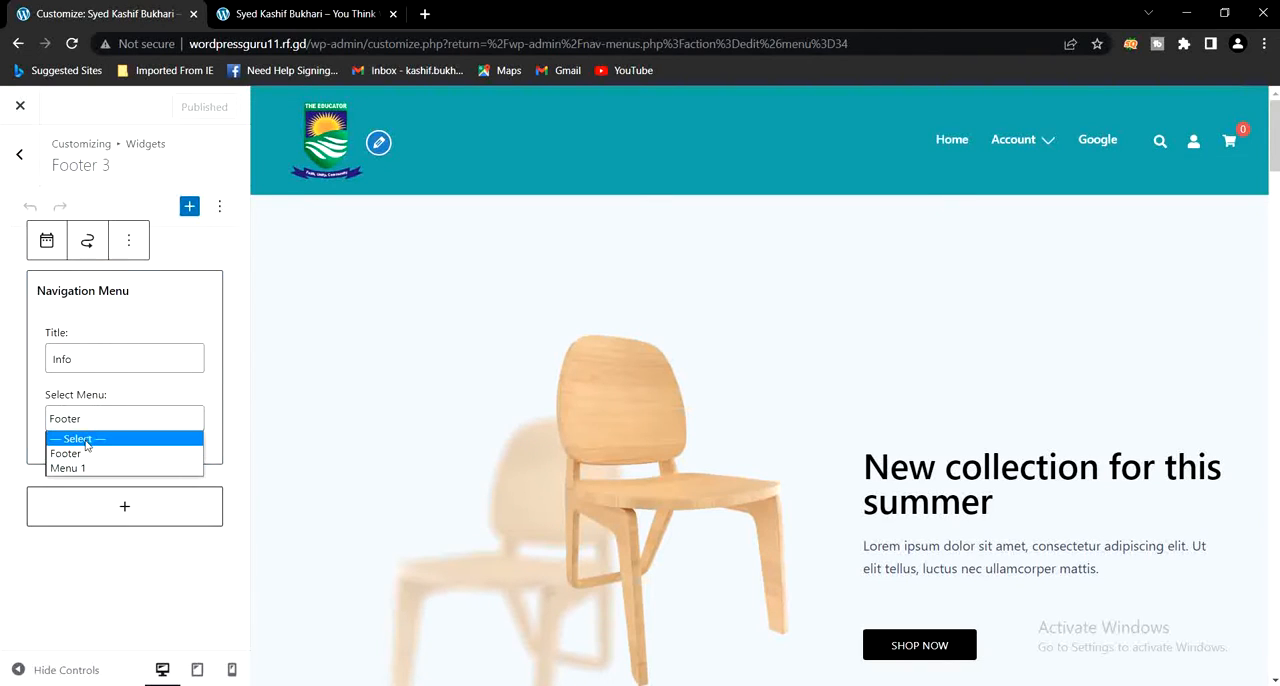
pyautogui.click(85, 455)
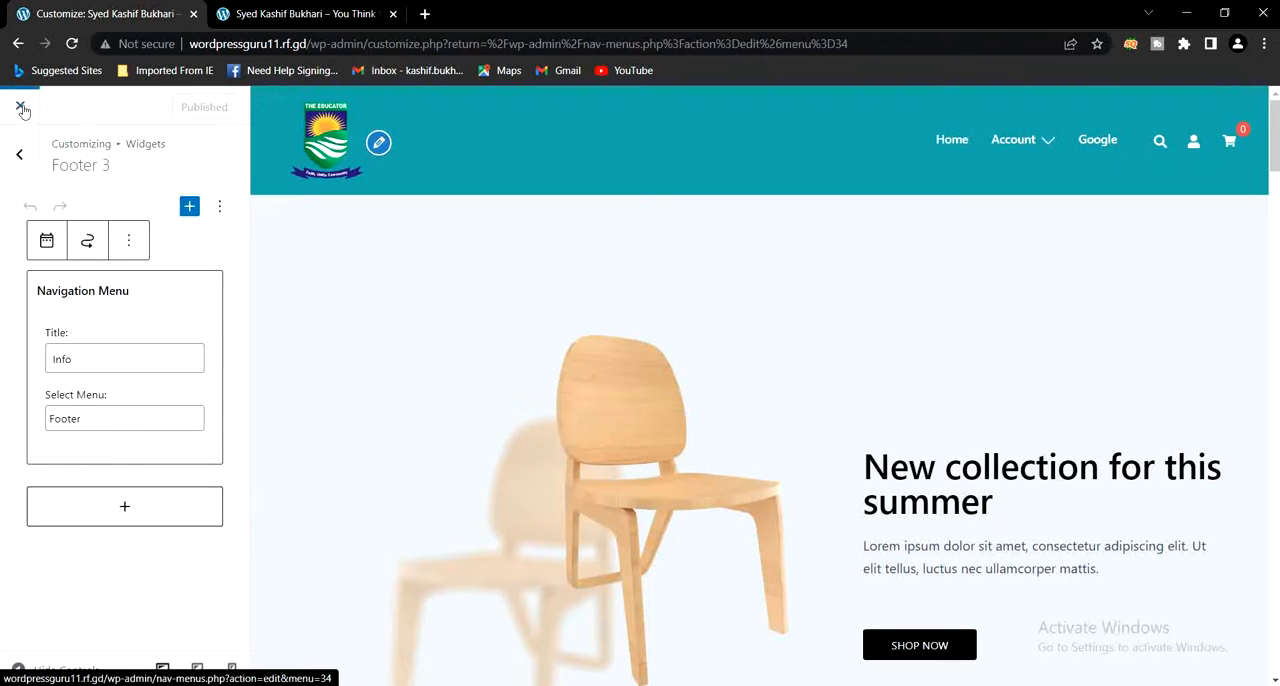
# - Switch to the live home page and review the footer menu columns and the page content above them
pyautogui.click(280, 14)
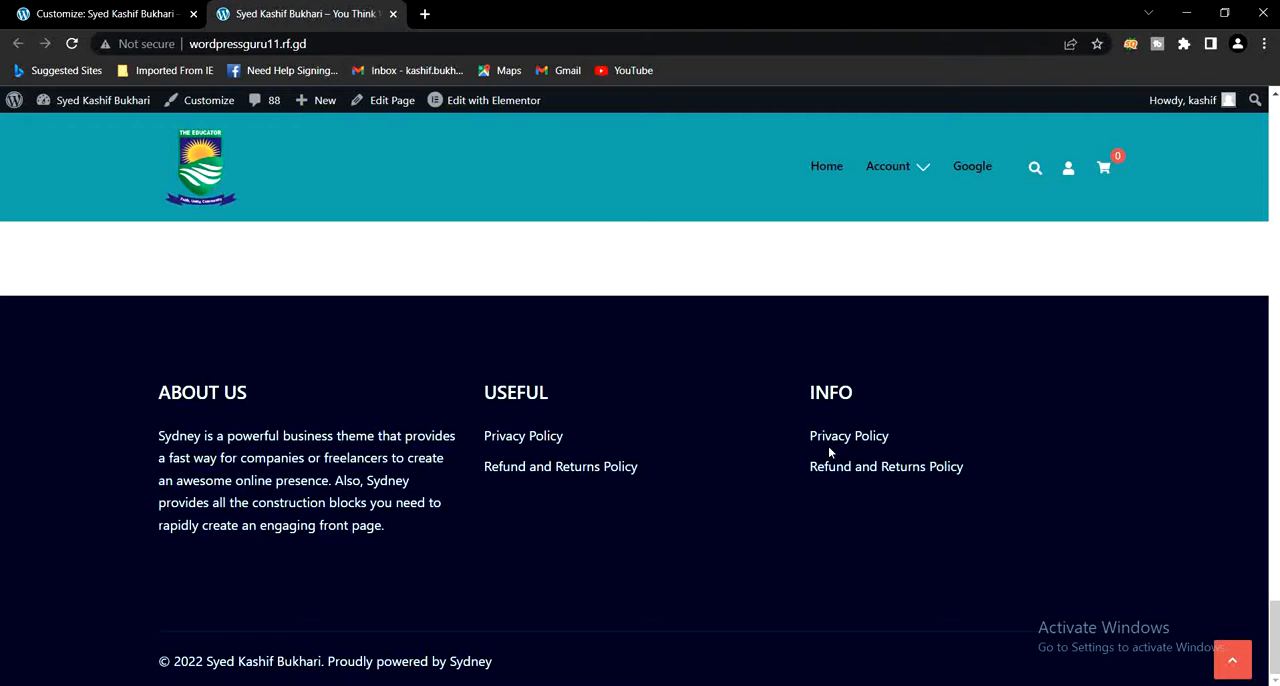
pyautogui.scroll(10, 829, 452)
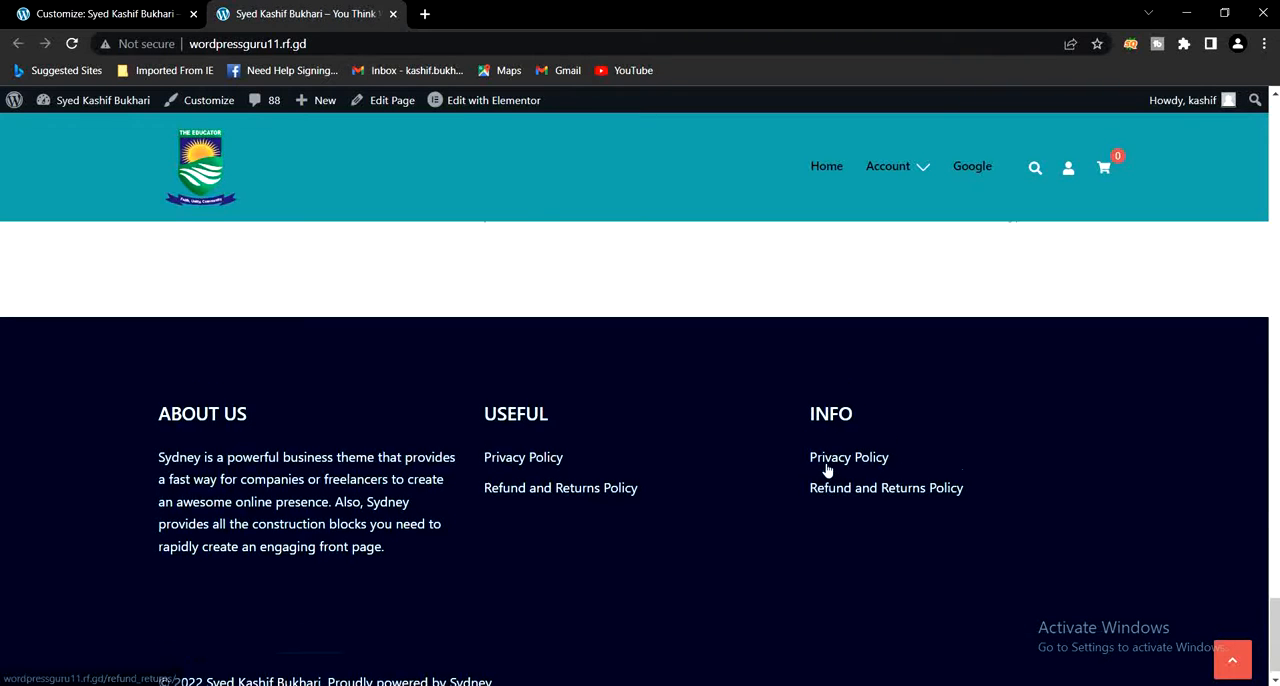
pyautogui.scroll(10, 827, 470)
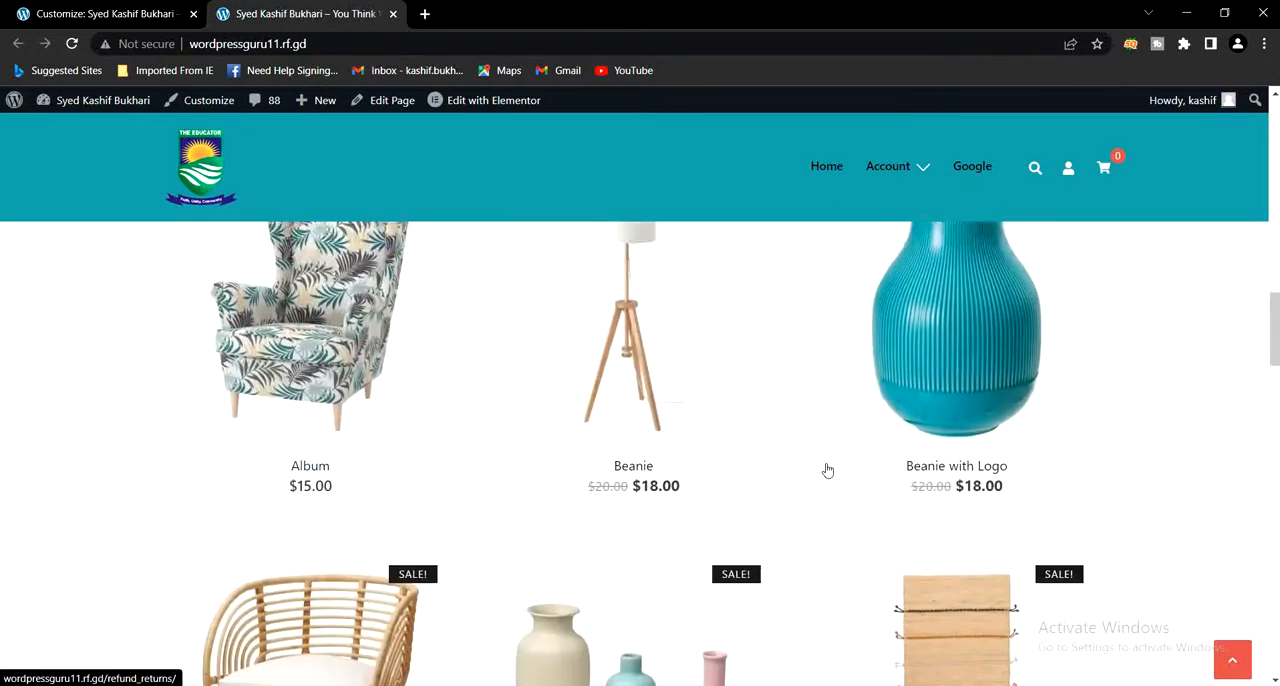
pyautogui.scroll(4, 827, 469)
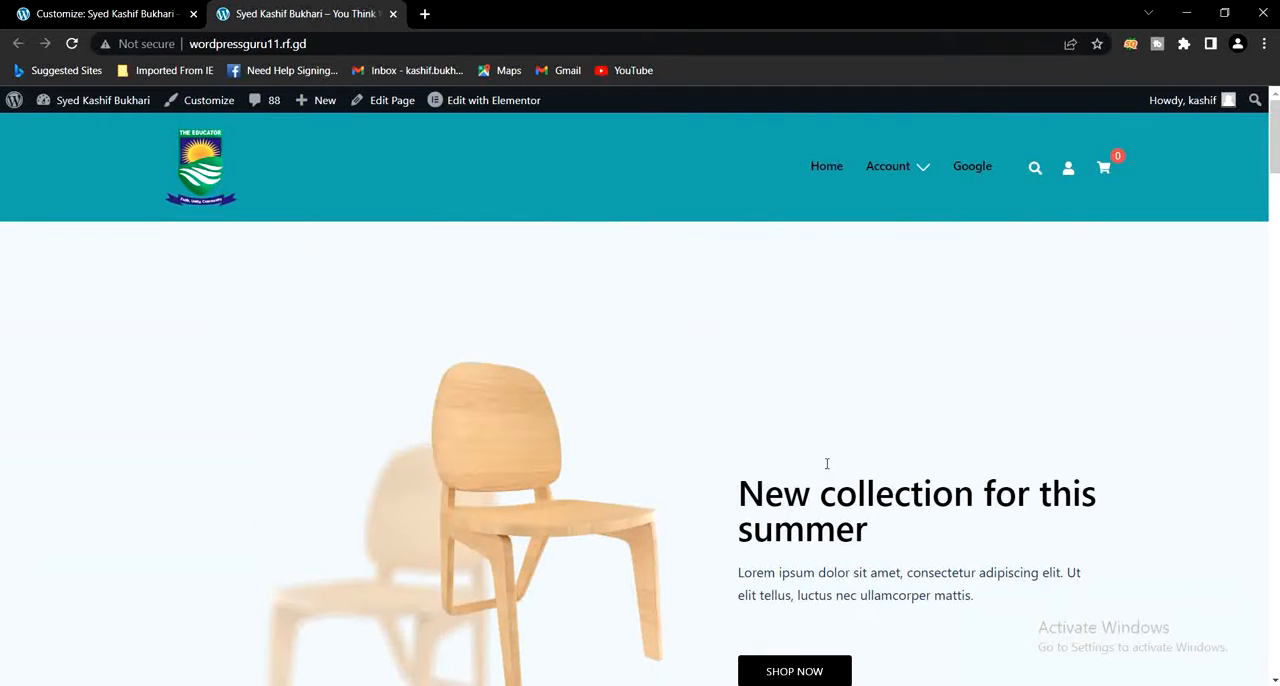